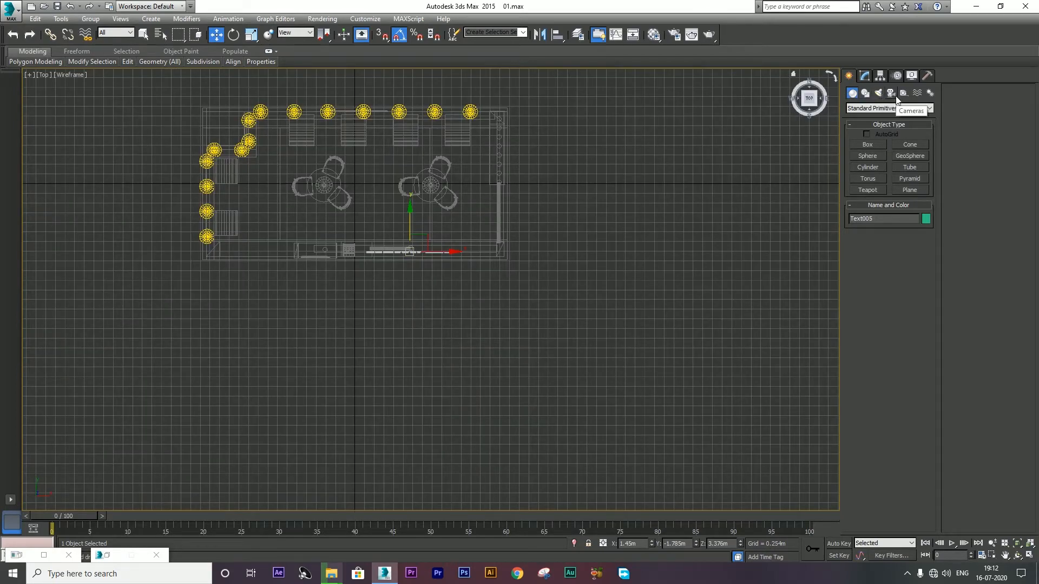
# Step: Create a target camera in the Top view aimed at the stall's front wall
pyautogui.click(891, 93)
pyautogui.click(868, 144)
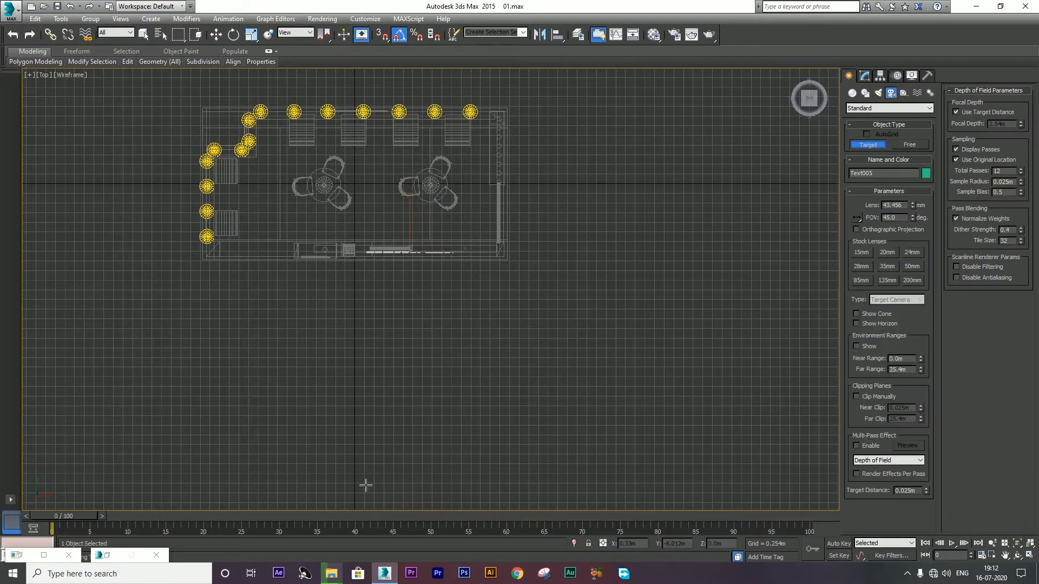
pyautogui.moveTo(350, 485); pyautogui.dragTo(353, 250)
# Step: Look through Camera001 full-screen, shift its framing downward, and place a second target camera
pyautogui.hotkey('alt', 'w')
pyautogui.rightClick(604, 413)
pyautogui.hotkey('alt', 'w')
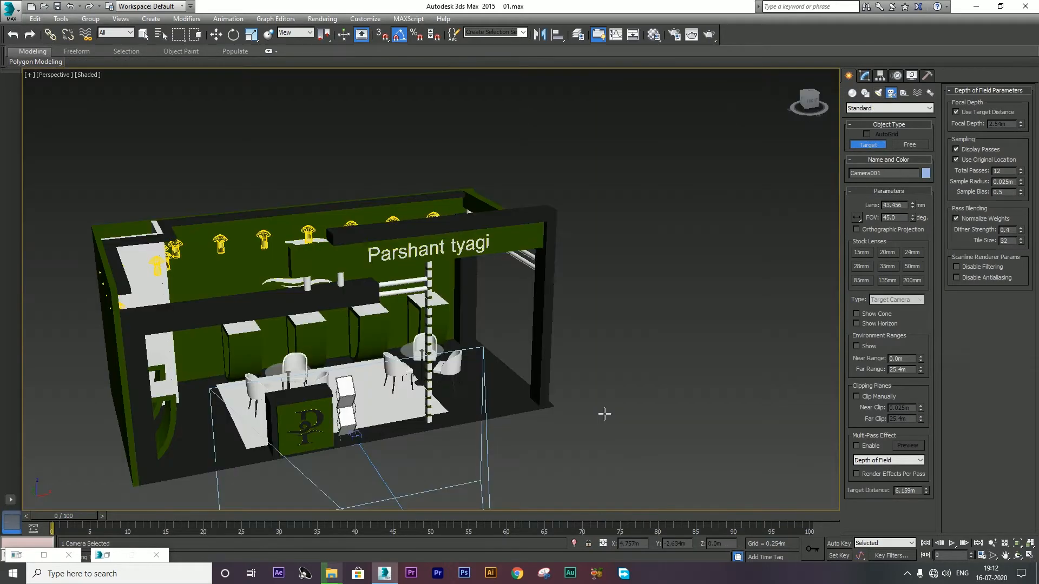
pyautogui.press('c')
pyautogui.moveTo(428, 149); pyautogui.dragTo(395, 428, button='middle')
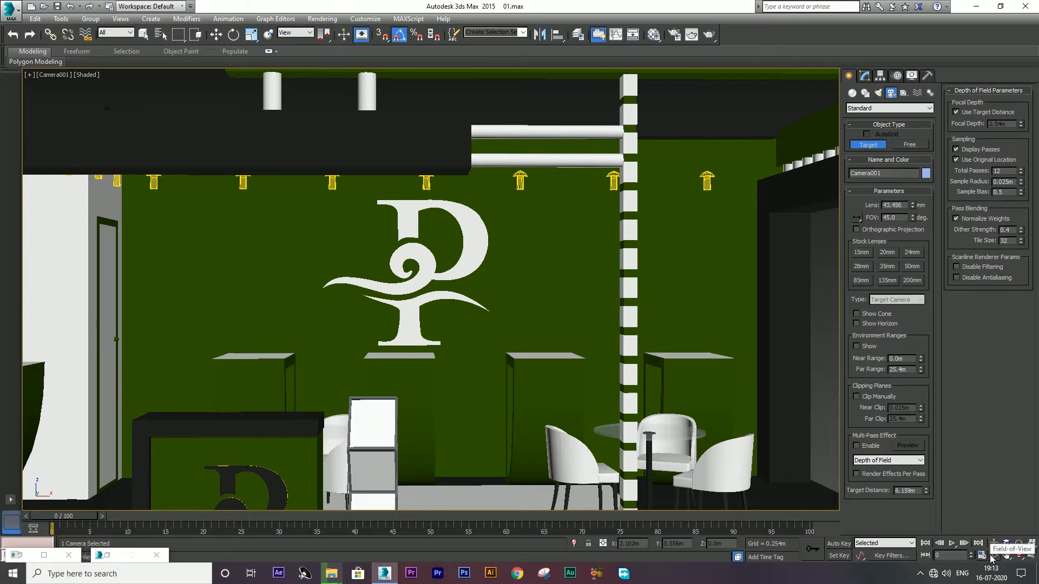
pyautogui.click(516, 347)
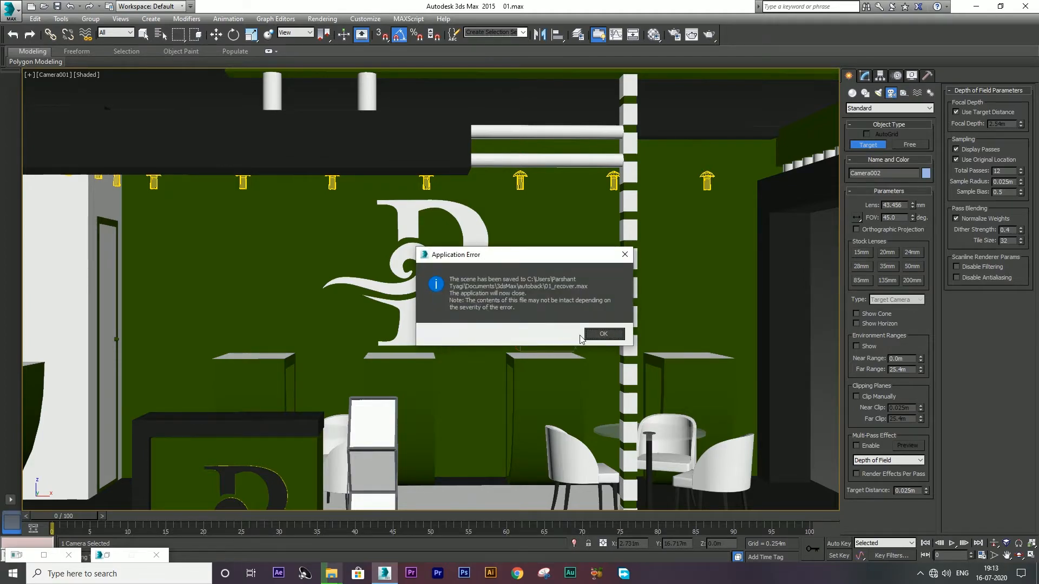
# Step: Dismiss the crash message and error report, then refresh the desktop
pyautogui.click(606, 335)
pyautogui.click(628, 130)
pyautogui.click(595, 308)
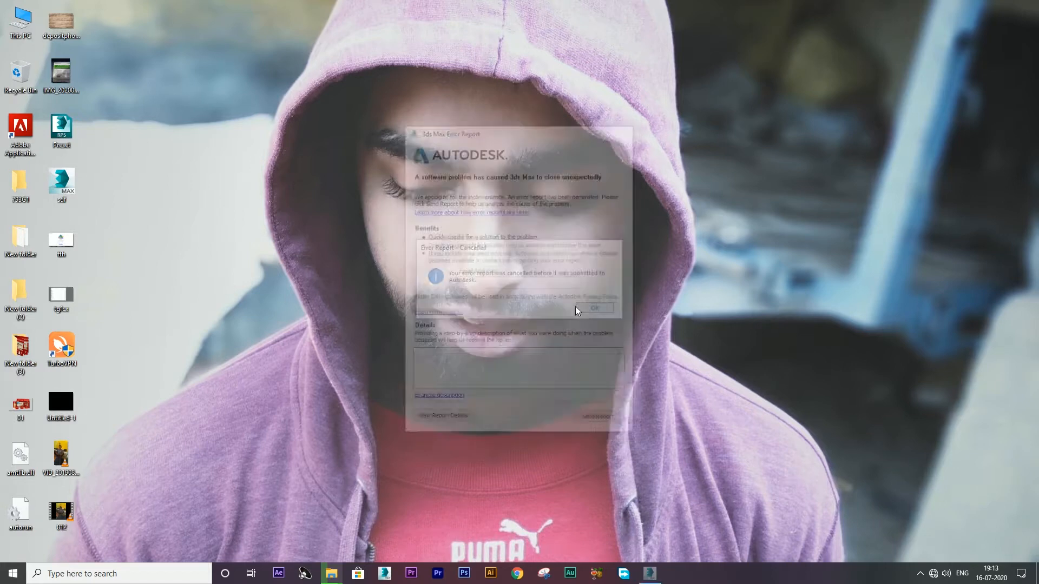
pyautogui.rightClick(455, 232)
pyautogui.click(476, 264)
# Step: Relaunch 3ds Max 2015 from the taskbar, refreshing the desktop repeatedly while it loads
pyautogui.click(385, 573)
pyautogui.rightClick(833, 363)
pyautogui.click(857, 395)
pyautogui.rightClick(858, 398)
pyautogui.click(876, 430)
pyautogui.rightClick(878, 428)
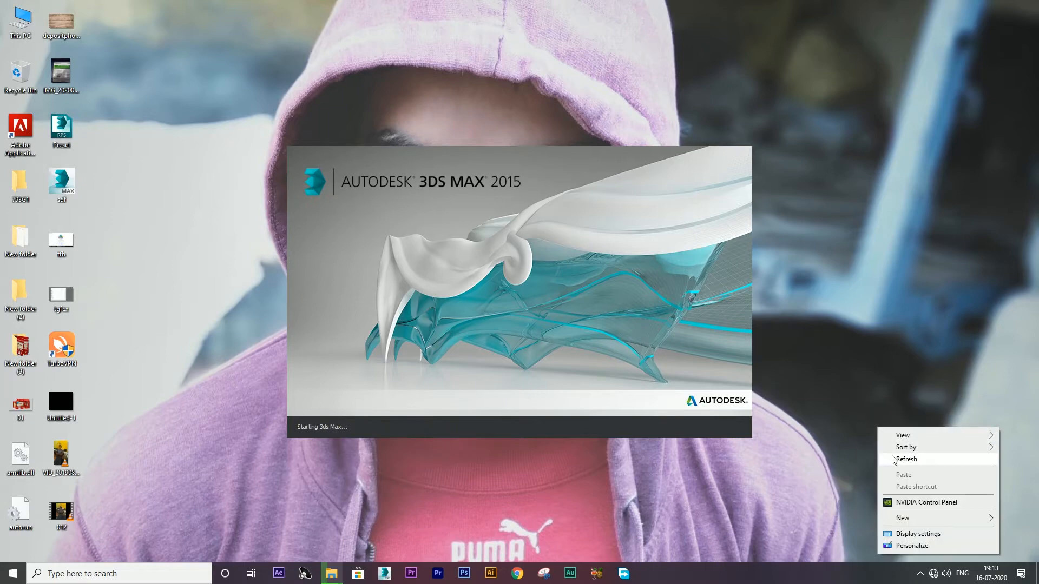
pyautogui.click(893, 459)
pyautogui.rightClick(889, 458)
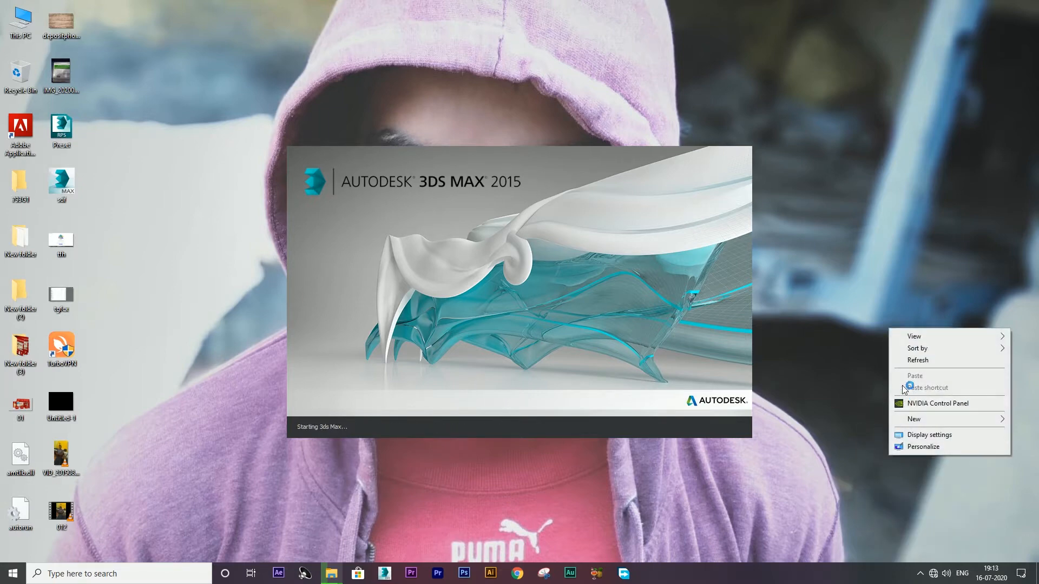
pyautogui.click(918, 360)
pyautogui.rightClick(916, 364)
pyautogui.click(924, 397)
pyautogui.rightClick(929, 401)
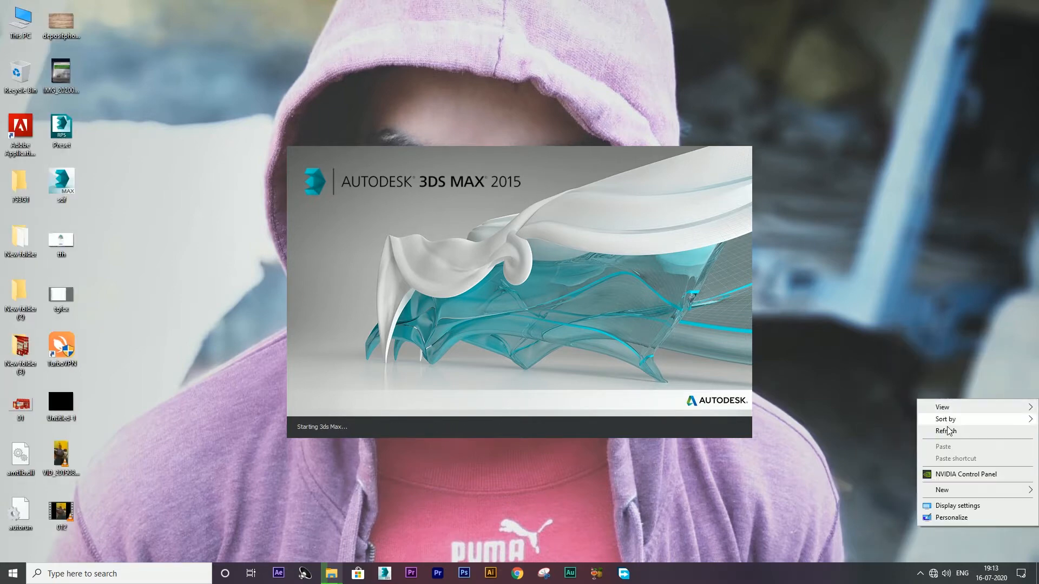
pyautogui.click(944, 430)
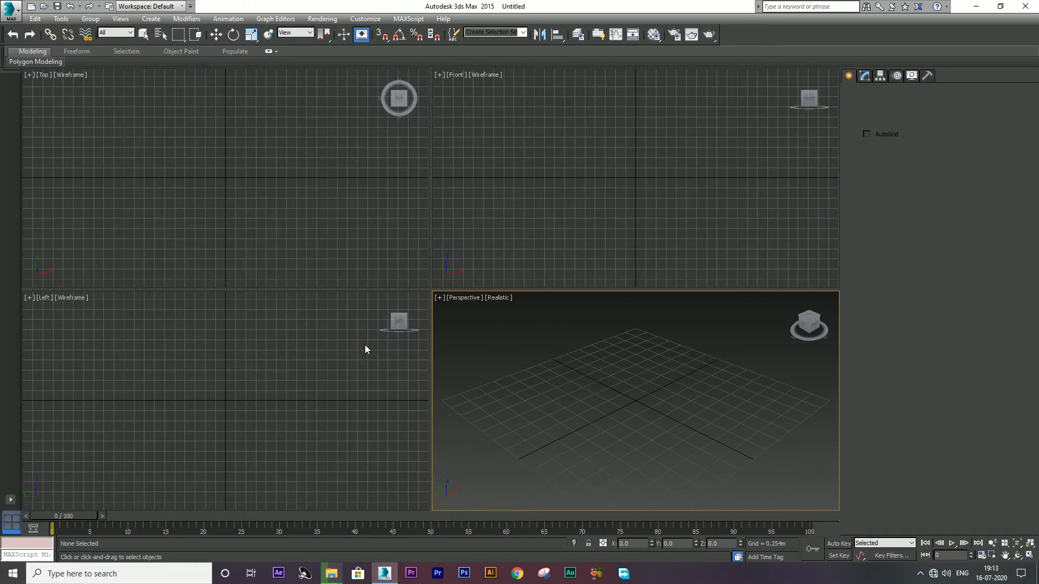
# Step: Open 01_recover.max and delete the extra Camera002 in the enlarged Top view
pyautogui.click(545, 202)
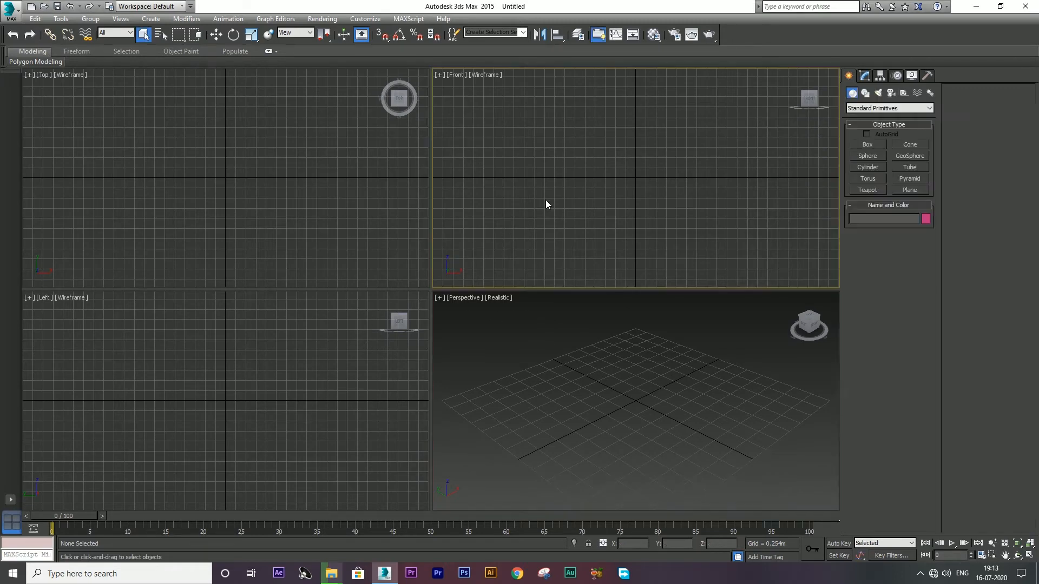
pyautogui.click(394, 222)
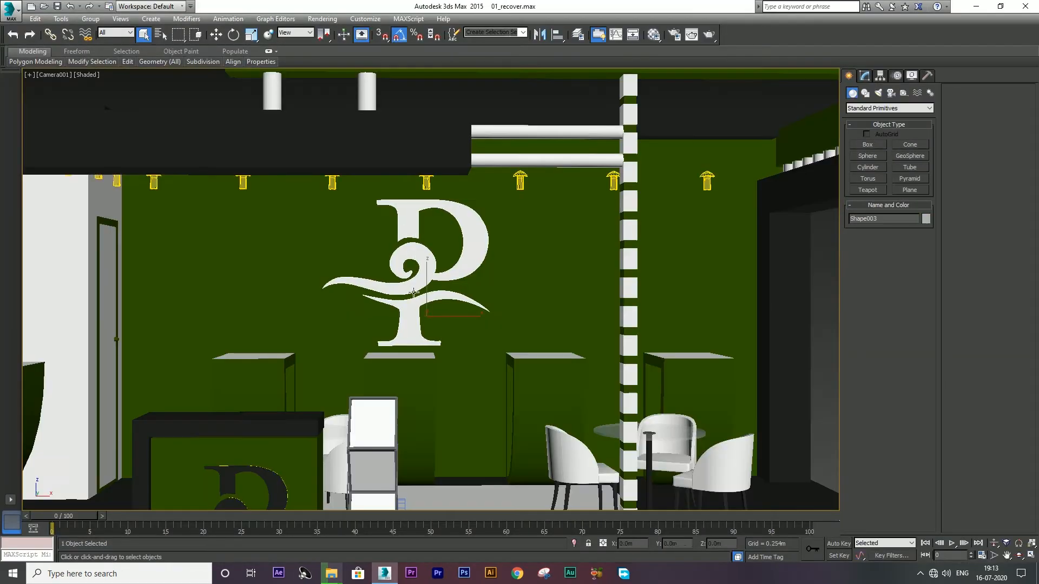
pyautogui.press('w')
pyautogui.hotkey('alt', 'w')
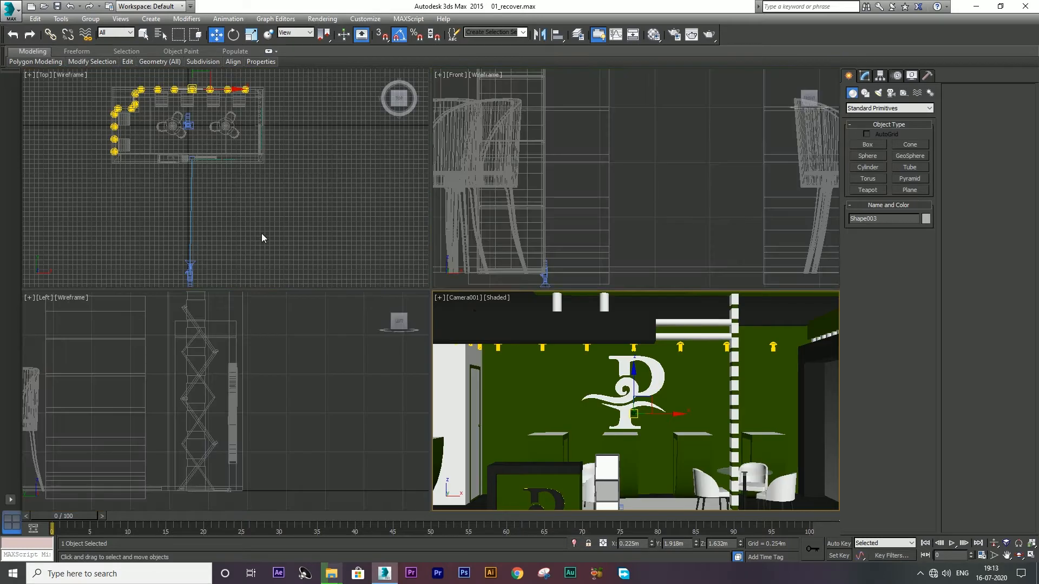
pyautogui.rightClick(266, 236)
pyautogui.hotkey('alt', 'w')
pyautogui.moveTo(258, 544); pyautogui.dragTo(258, 543)
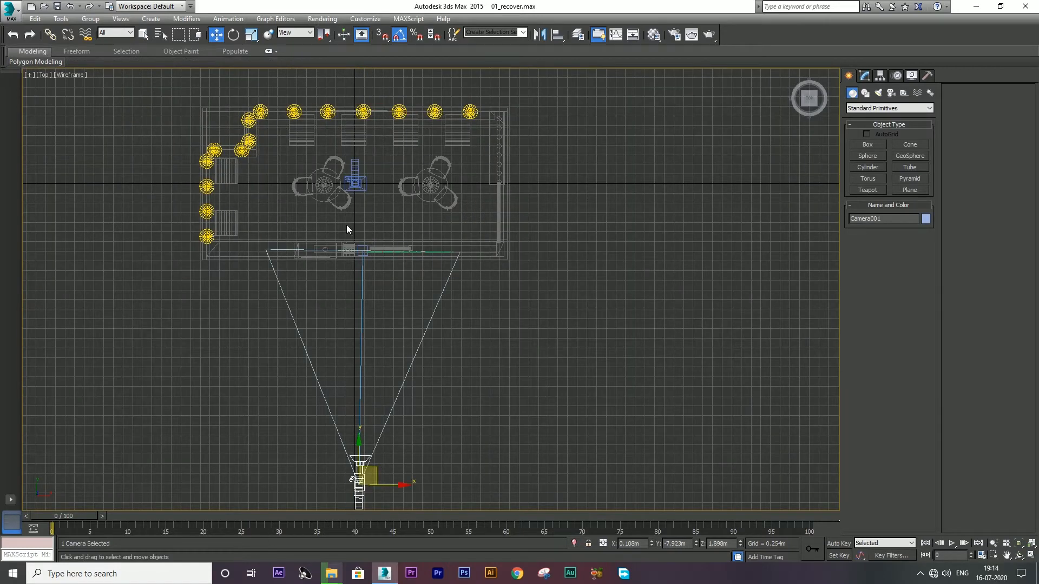
pyautogui.click(351, 183)
pyautogui.press('Delete')
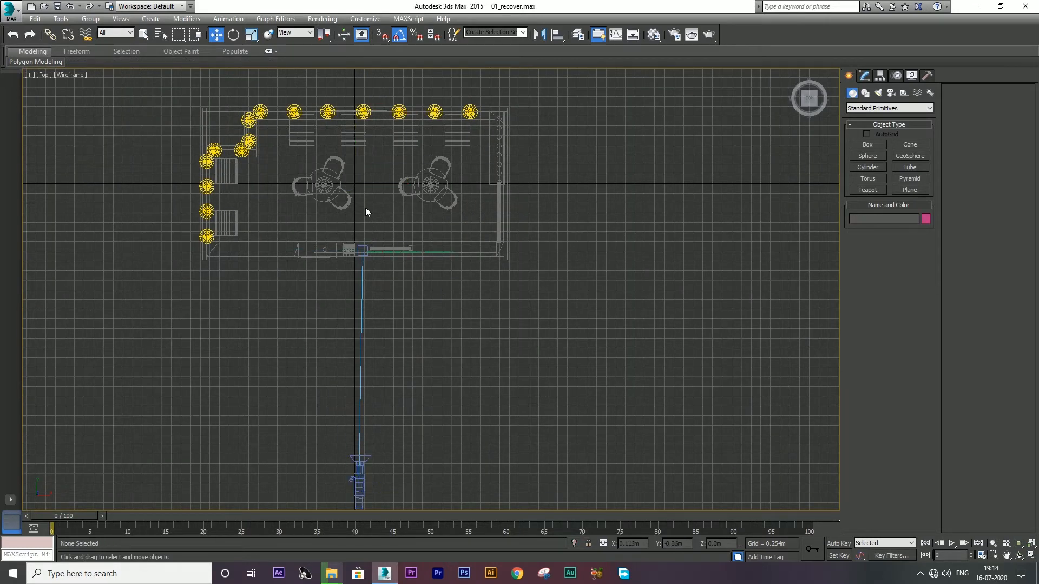
# Step: Look through Camera001 and widen its field of view to show the whole booth
pyautogui.scroll(-2, 387, 215)
pyautogui.click(368, 404)
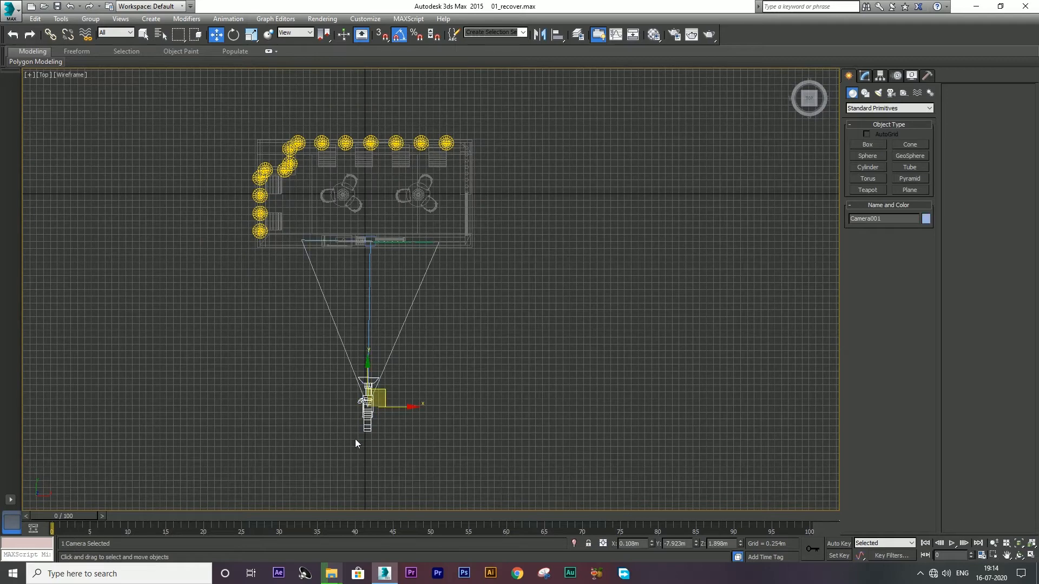
pyautogui.press('c')
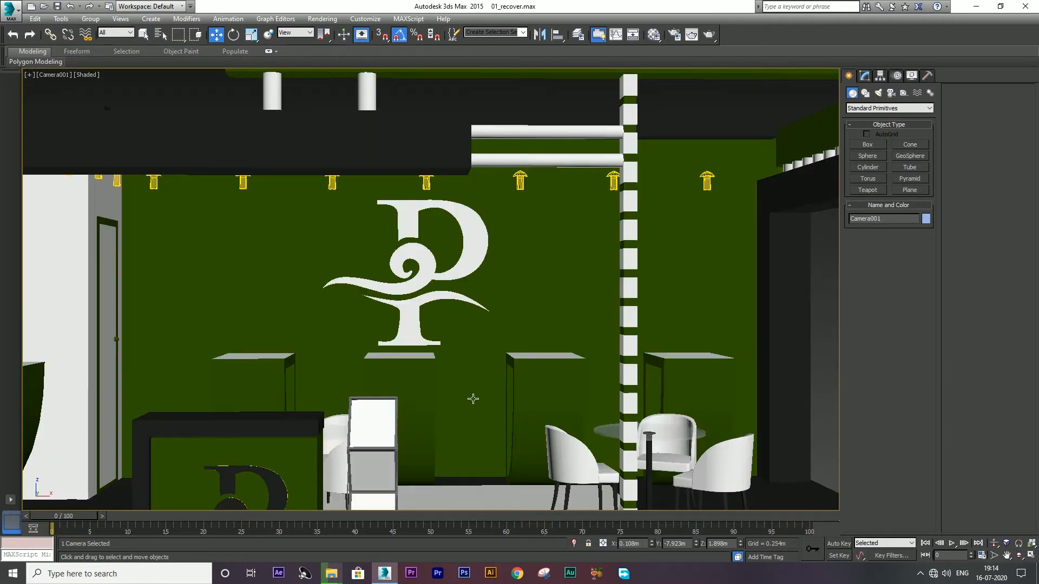
pyautogui.click(994, 555)
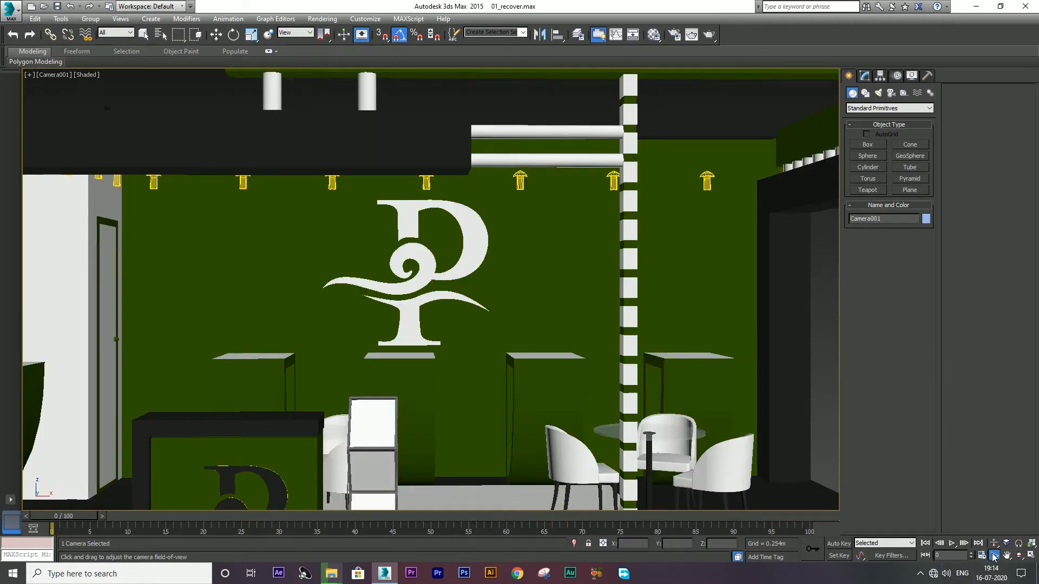
pyautogui.moveTo(507, 380); pyautogui.dragTo(119, 418)
pyautogui.press('w')
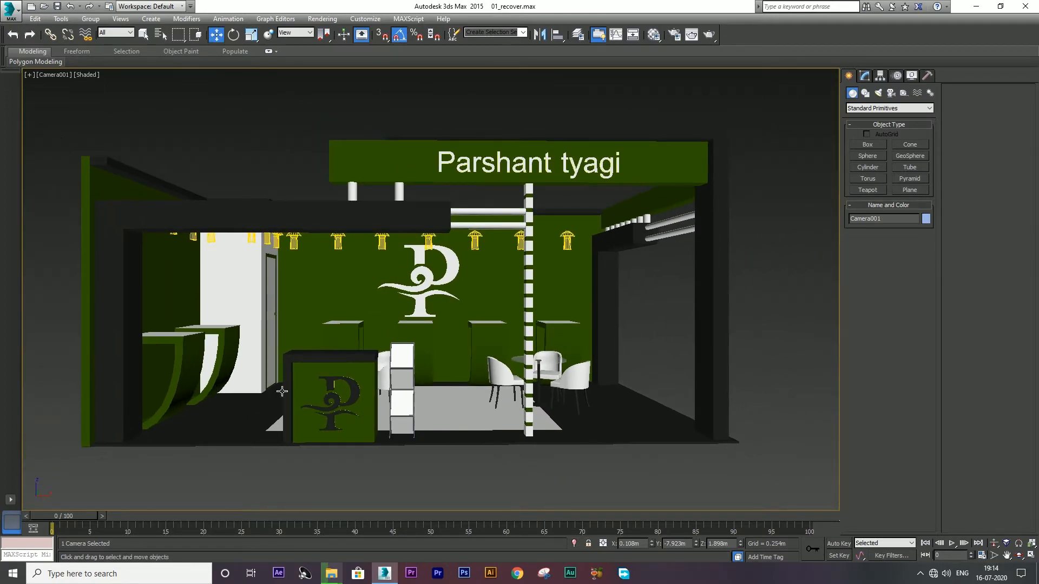
pyautogui.hotkey('alt', 'w')
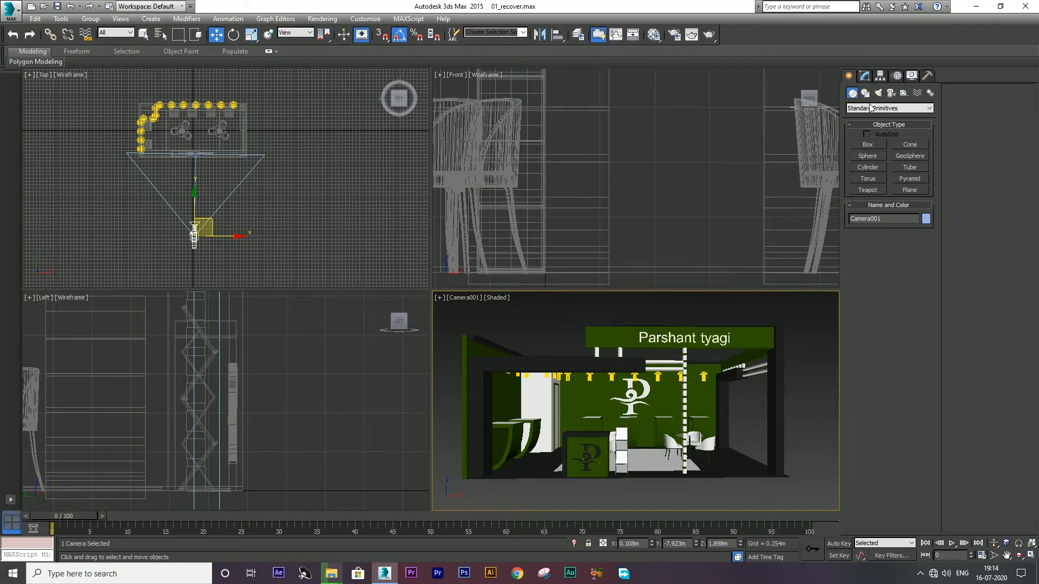
# Step: Inspect Camera001's parameters and pivot settings in the enlarged Top view
pyautogui.rightClick(319, 158)
pyautogui.hotkey('alt', 'w')
pyautogui.click(865, 77)
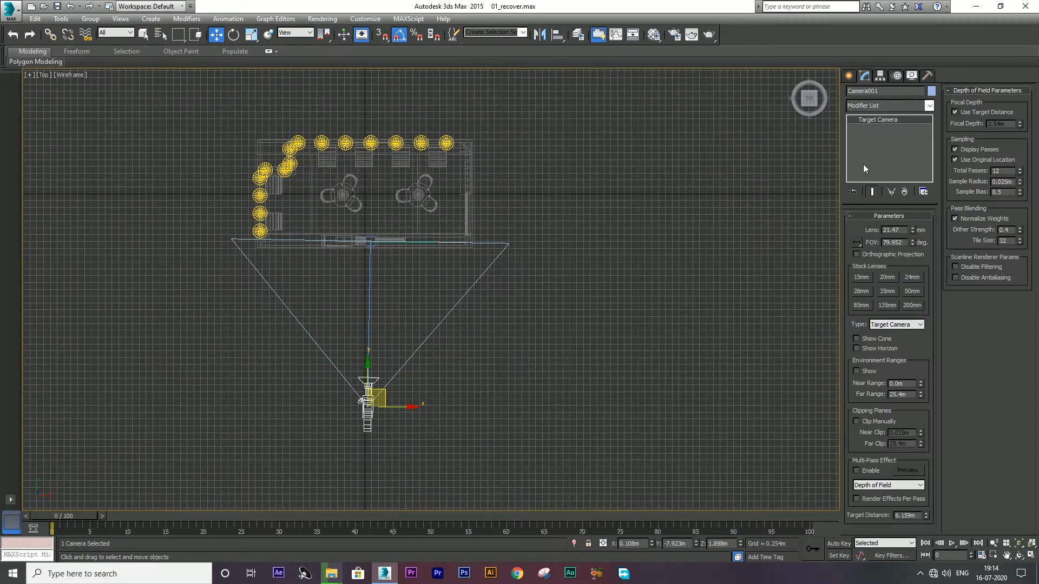
pyautogui.click(881, 76)
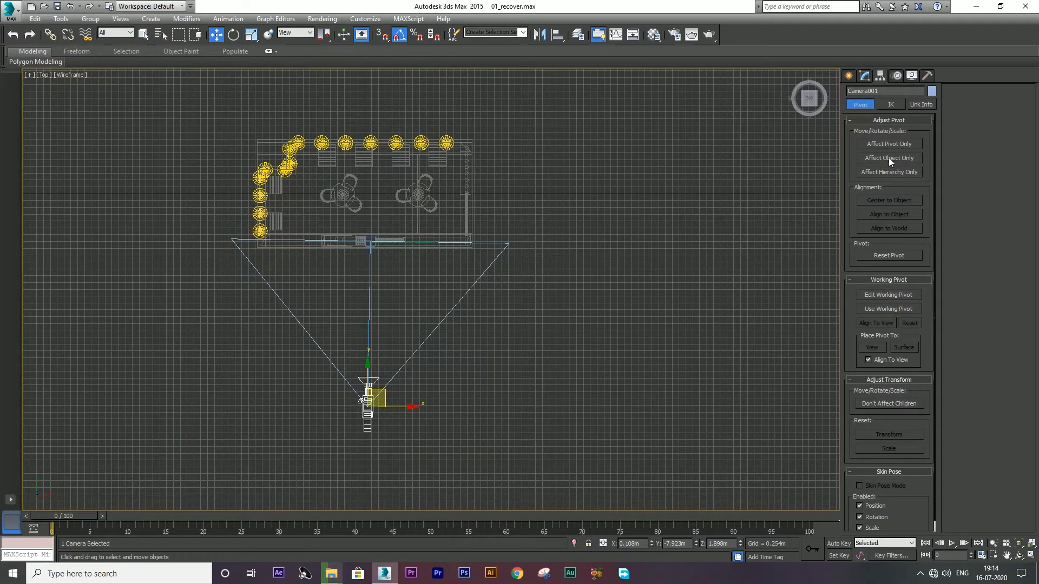
pyautogui.click(845, 76)
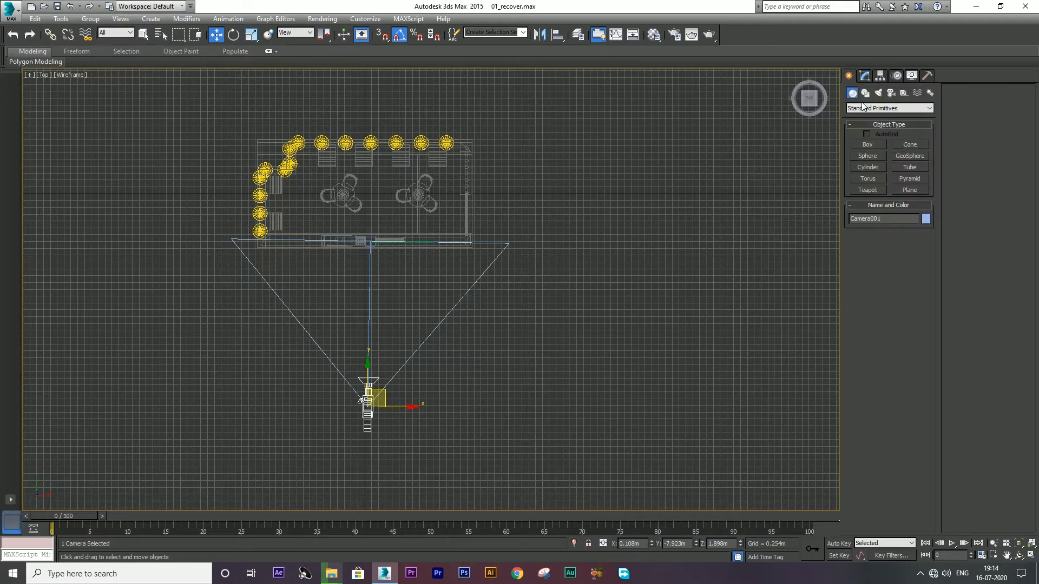
# Step: Drag out target cameras around the stall, including one below and Camera005 on the right
pyautogui.click(890, 93)
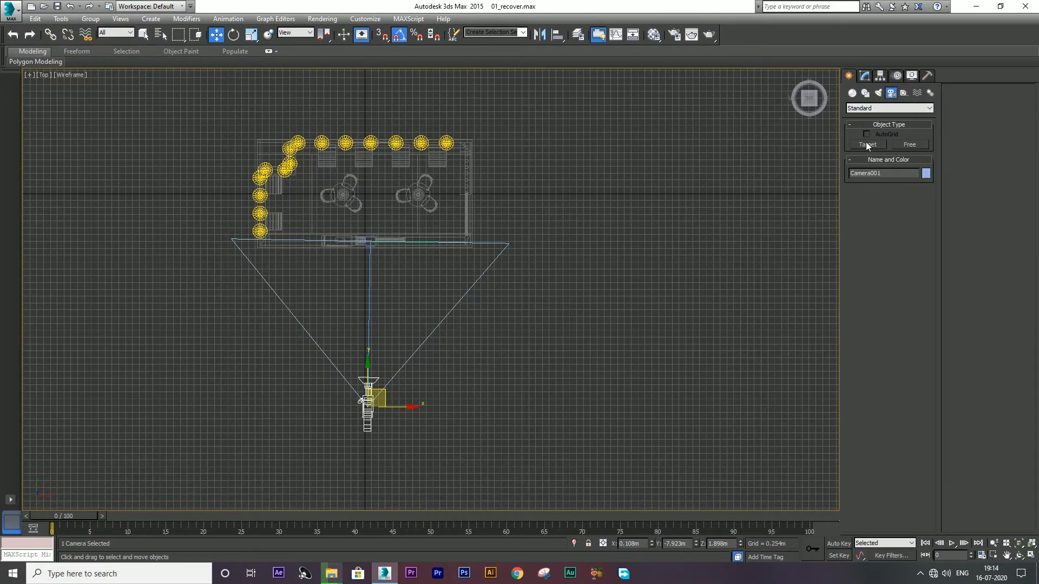
pyautogui.click(865, 144)
pyautogui.moveTo(200, 396); pyautogui.dragTo(358, 233)
pyautogui.moveTo(551, 381); pyautogui.dragTo(379, 228)
pyautogui.moveTo(352, 306); pyautogui.dragTo(362, 226)
pyautogui.moveTo(646, 190); pyautogui.dragTo(447, 190)
pyautogui.press('w')
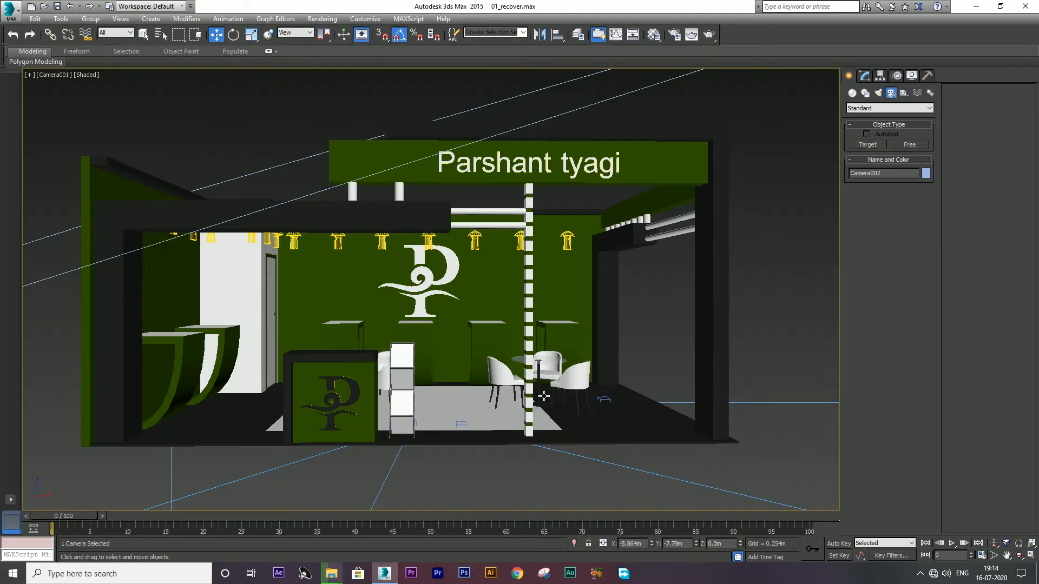
# Step: Look through Camera002 and raise it to view the booth from higher
pyautogui.press('c')
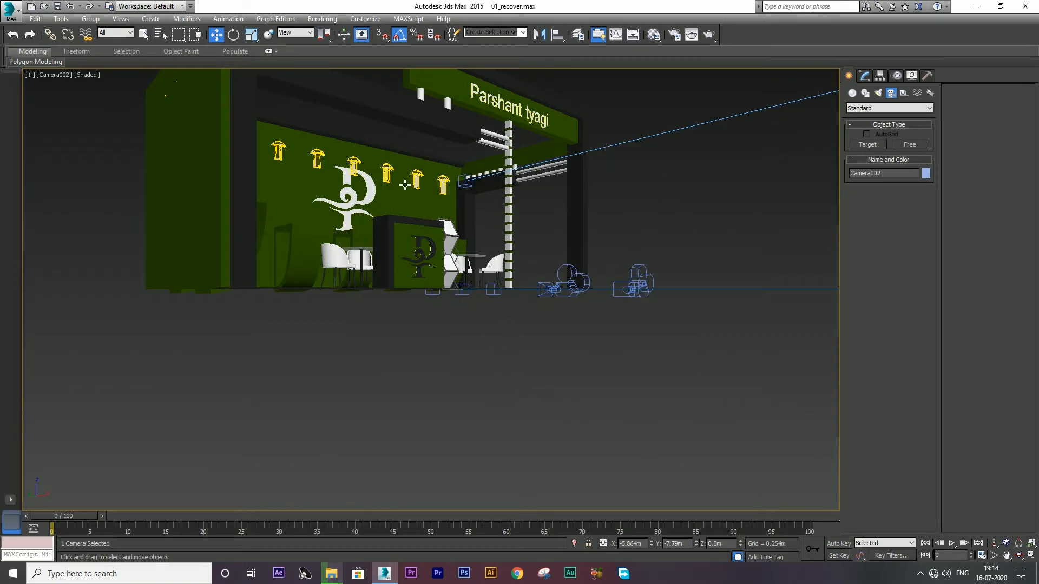
pyautogui.moveTo(407, 275); pyautogui.dragTo(407, 278, button='middle')
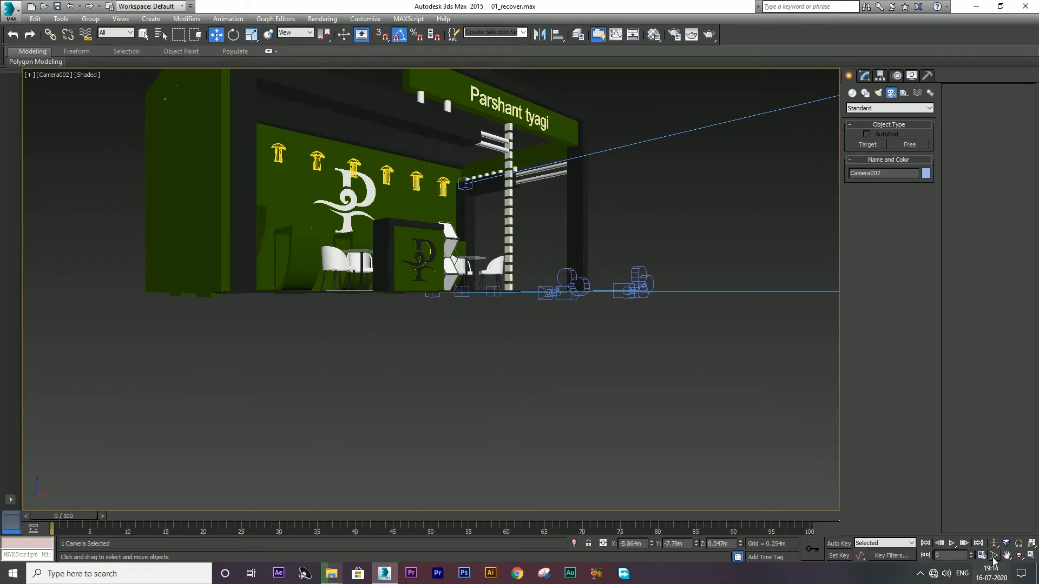
pyautogui.moveTo(365, 215); pyautogui.dragTo(364, 345, button='middle')
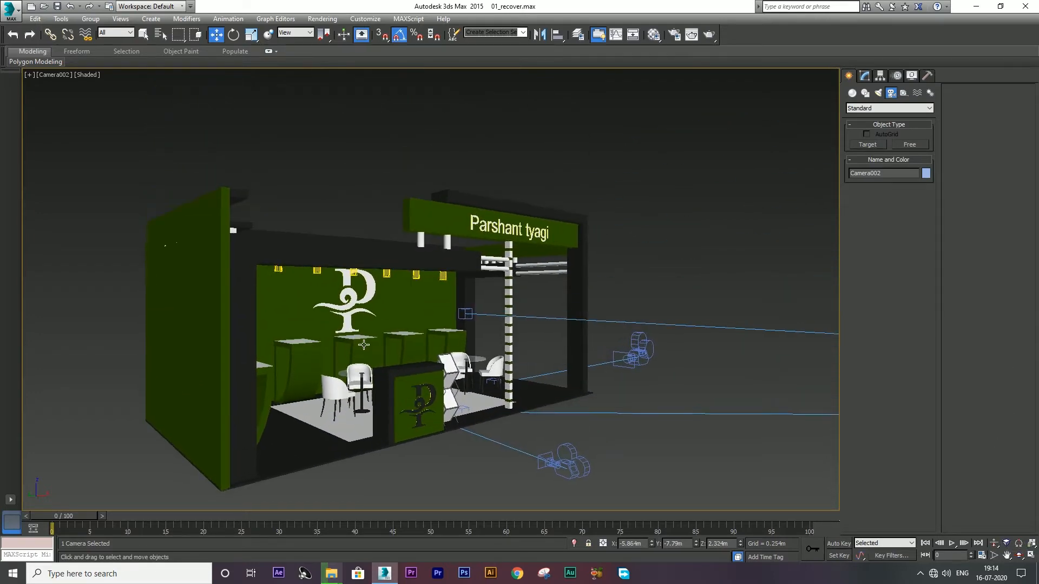
# Step: Adjust Camera002's field of view so the whole booth is framed at an angle
pyautogui.hotkey('alt', 'w')
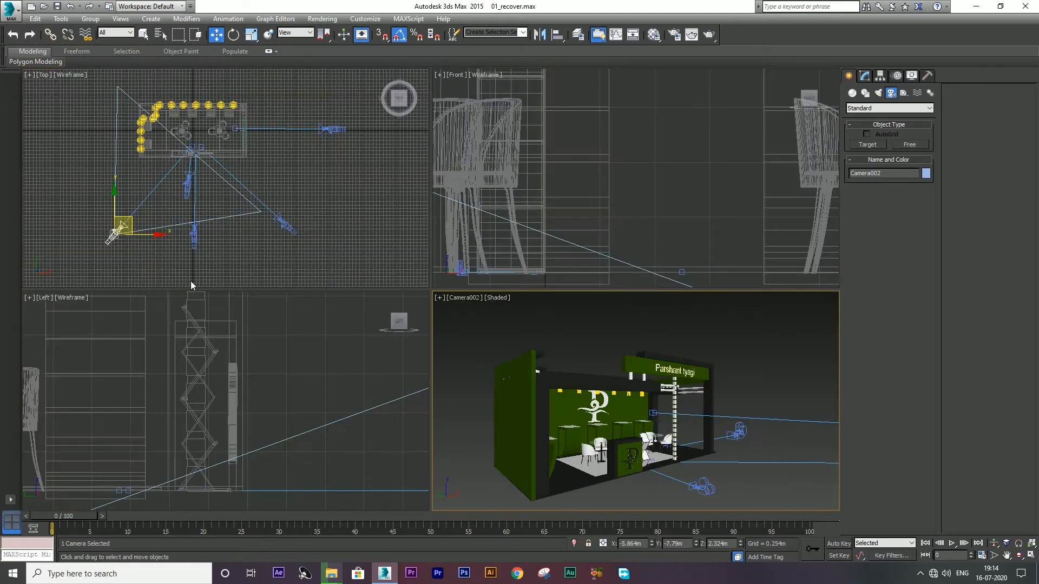
pyautogui.click(207, 237)
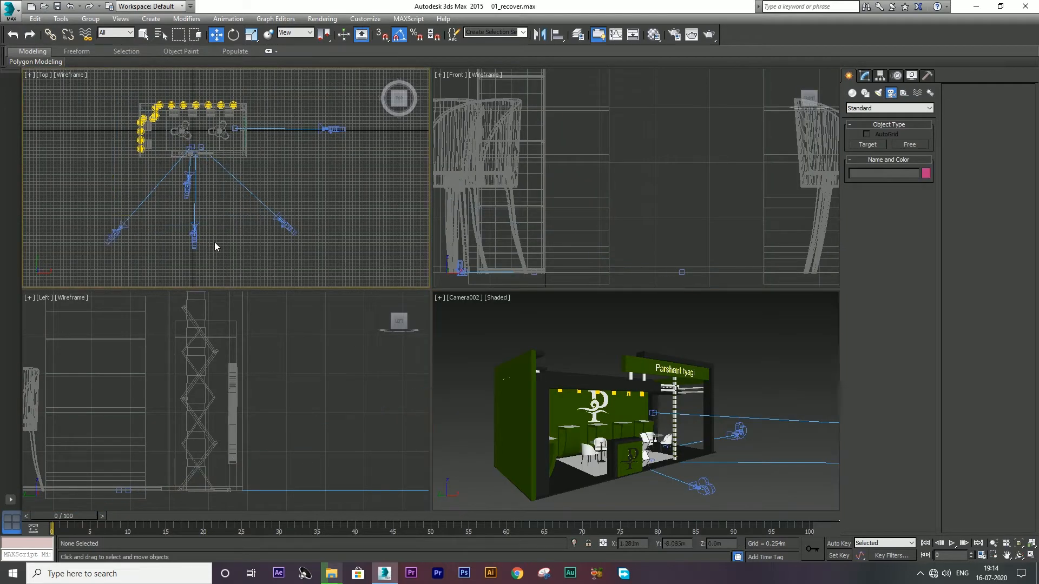
pyautogui.middleClick(591, 388)
pyautogui.hotkey('alt', 'w')
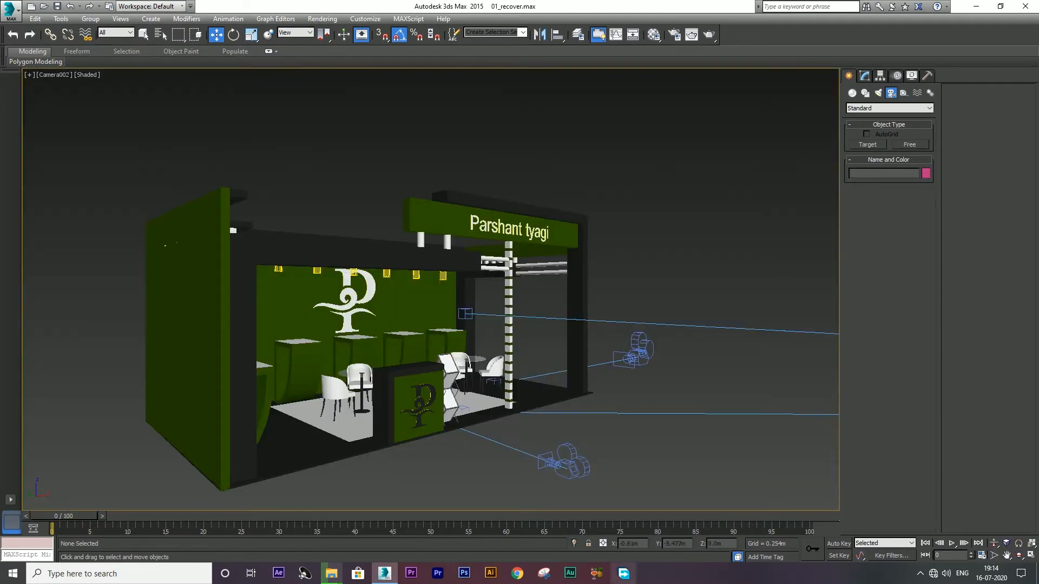
pyautogui.click(994, 555)
pyautogui.moveTo(617, 476); pyautogui.dragTo(506, 423)
pyautogui.press('w')
pyautogui.hotkey('alt', 'w')
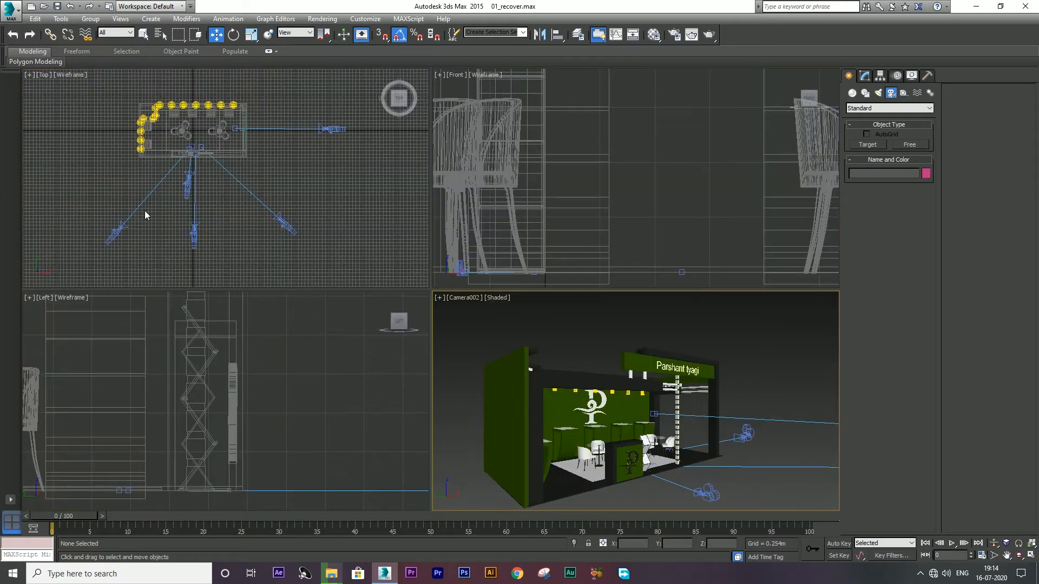
# Step: Look through Camera004 and raise it to frame the lamps and logo
pyautogui.click(174, 251)
pyautogui.click(193, 234)
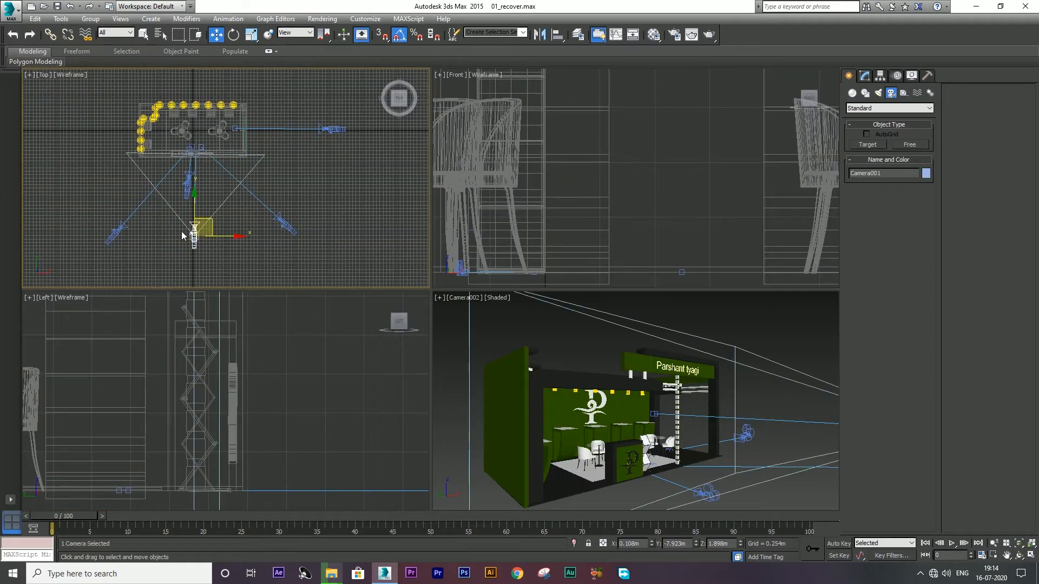
pyautogui.click(187, 190)
pyautogui.rightClick(615, 454)
pyautogui.hotkey('alt', 'w')
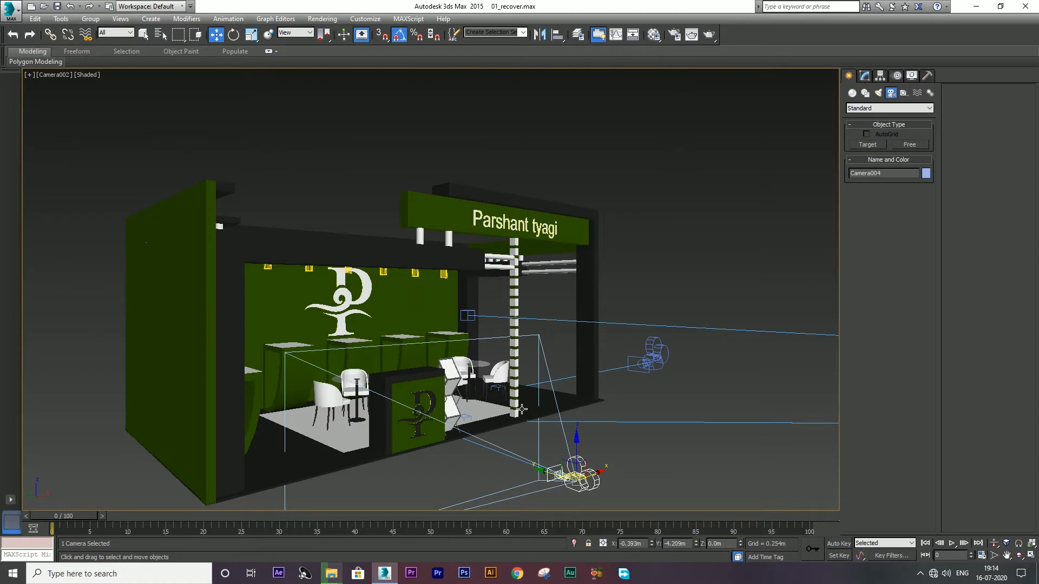
pyautogui.press('c')
pyautogui.moveTo(370, 200); pyautogui.dragTo(383, 362, button='middle')
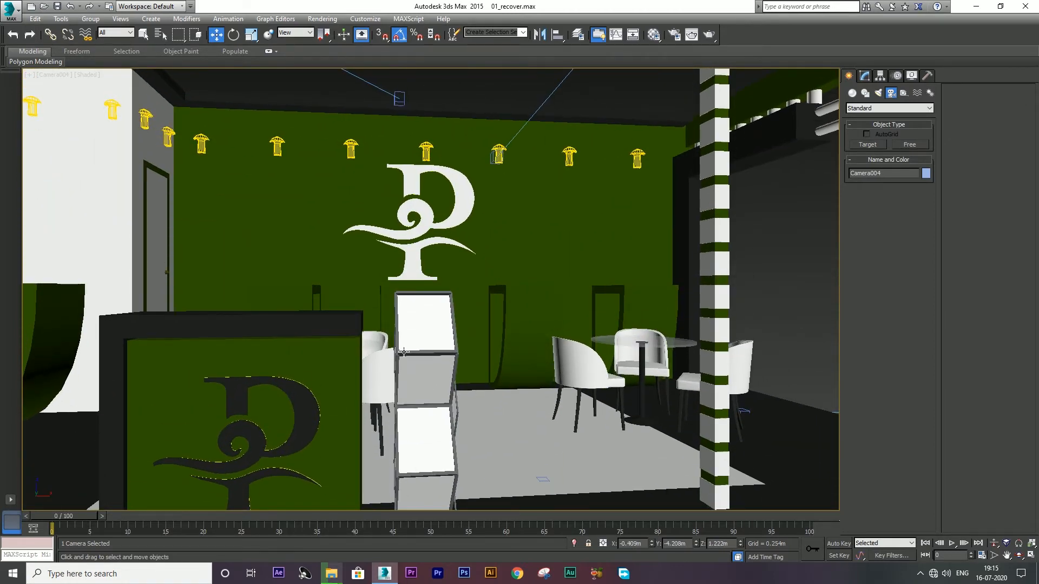
pyautogui.hotkey('alt', 'w')
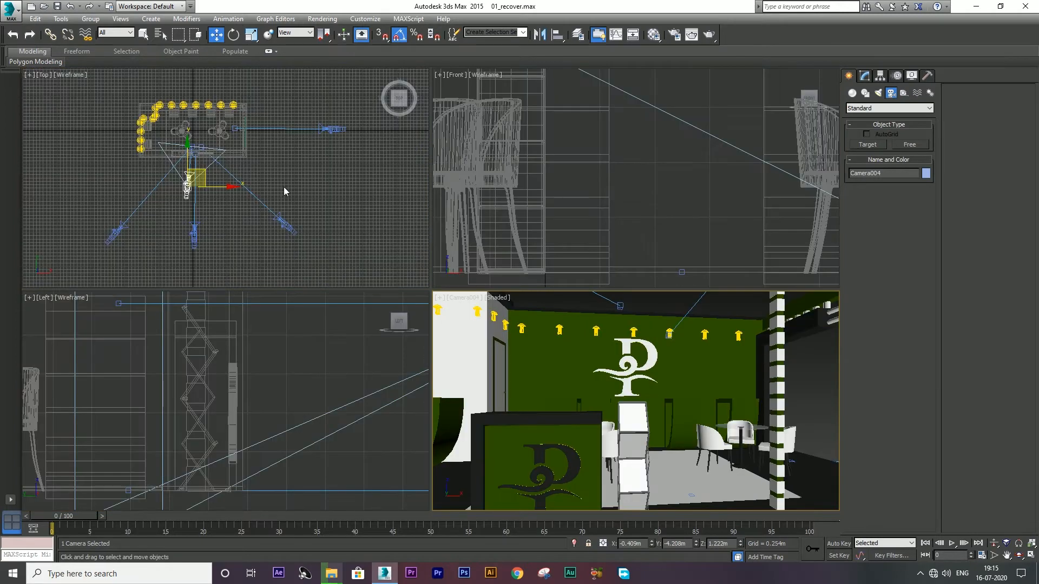
# Step: Raise Camera003, show safe frames, and narrow its field of view to enlarge the booth
pyautogui.click(282, 222)
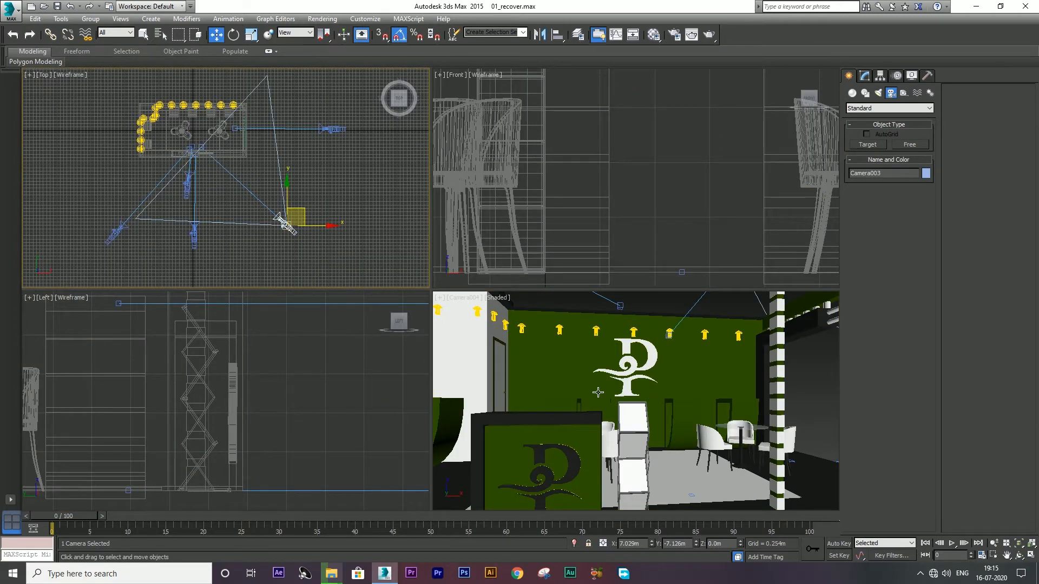
pyautogui.rightClick(598, 392)
pyautogui.press('c')
pyautogui.hotkey('alt', 'w')
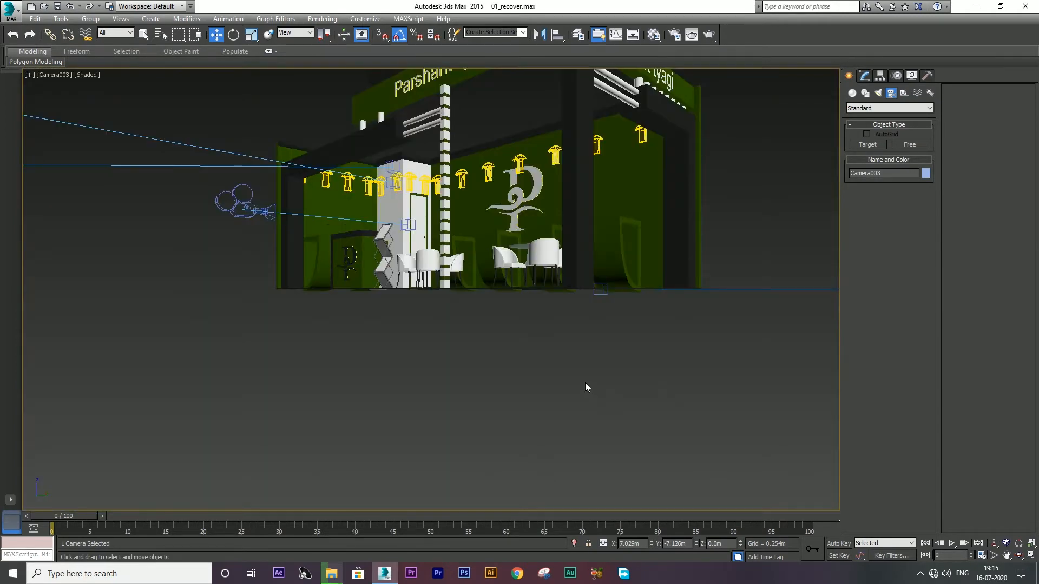
pyautogui.moveTo(568, 218); pyautogui.dragTo(551, 339, button='middle')
pyautogui.hotkey('shift', 'f')
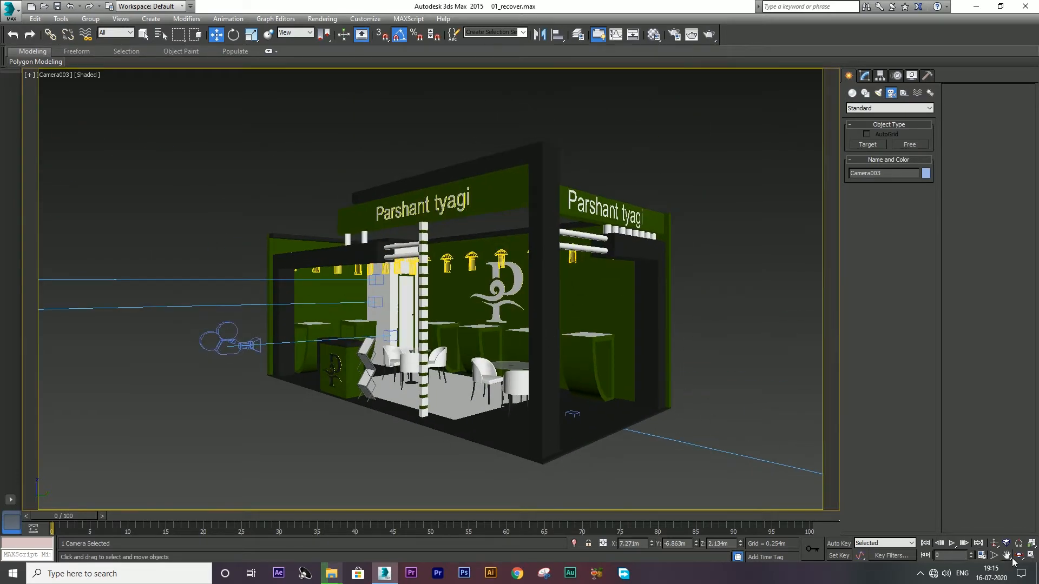
pyautogui.click(994, 556)
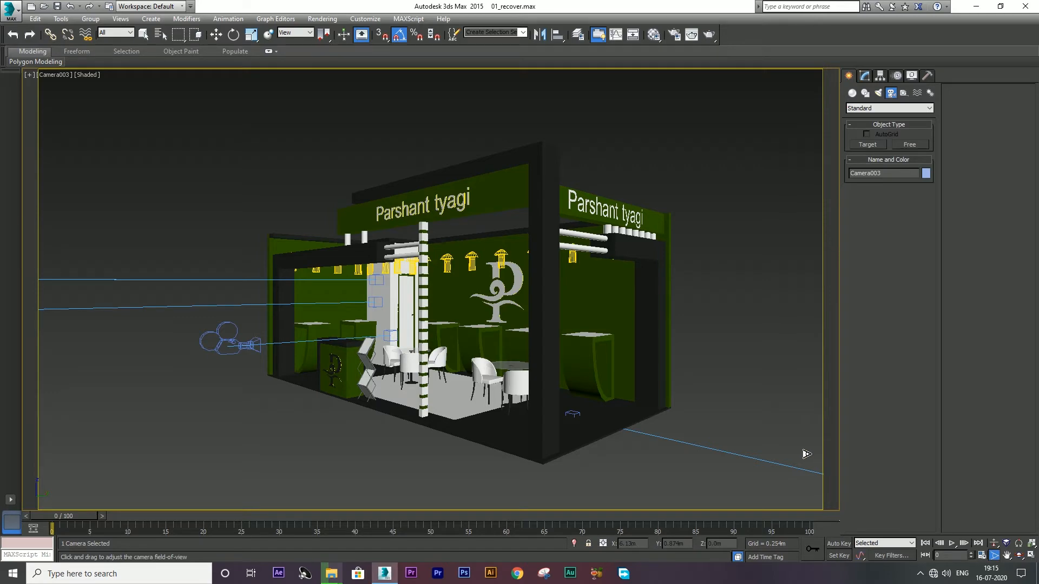
pyautogui.moveTo(482, 357); pyautogui.dragTo(566, 348)
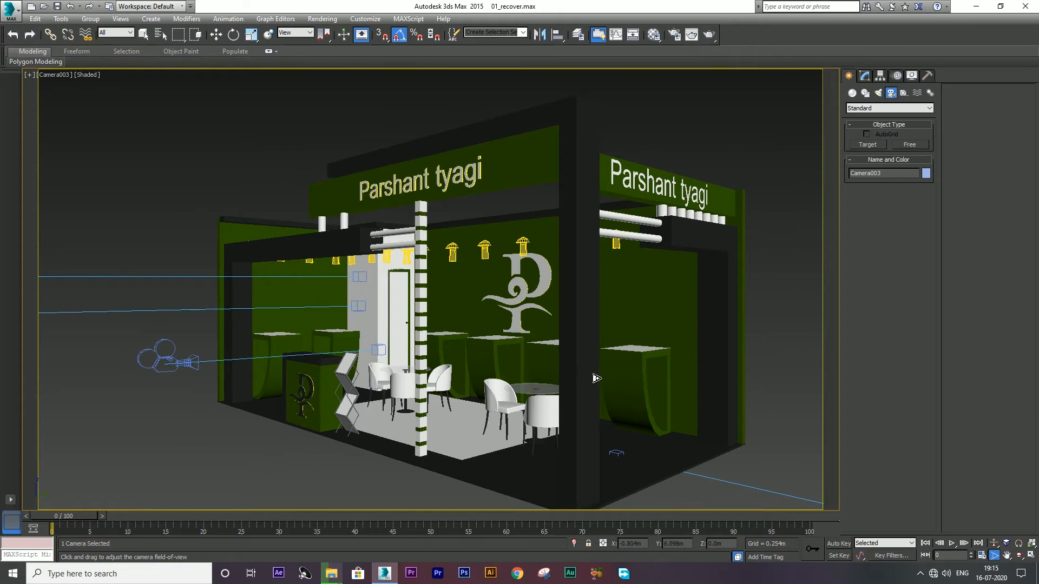
pyautogui.moveTo(590, 373); pyautogui.dragTo(585, 374, button='middle')
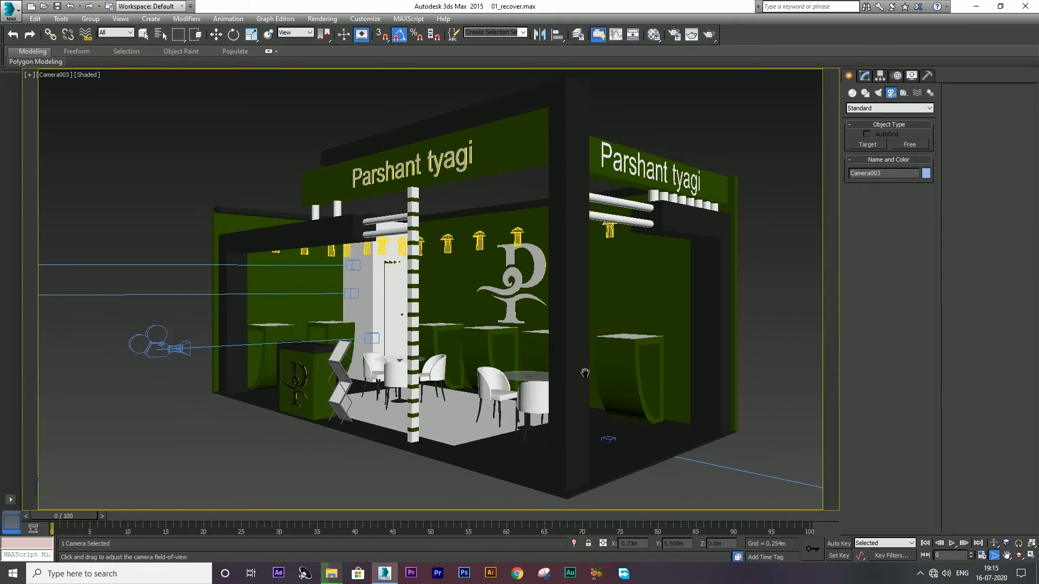
pyautogui.press('w')
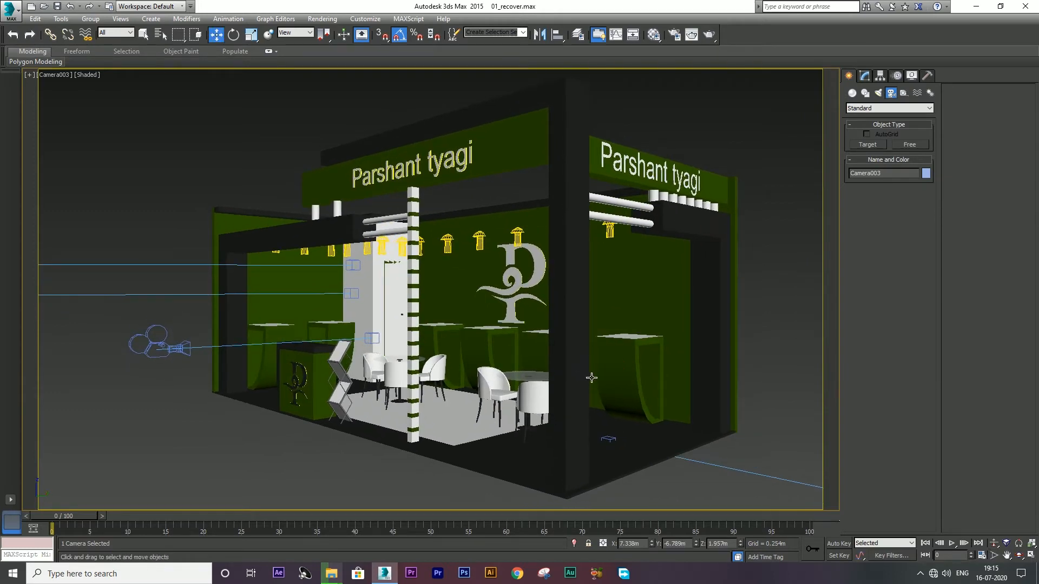
pyautogui.hotkey('alt', 'w')
pyautogui.click(331, 129)
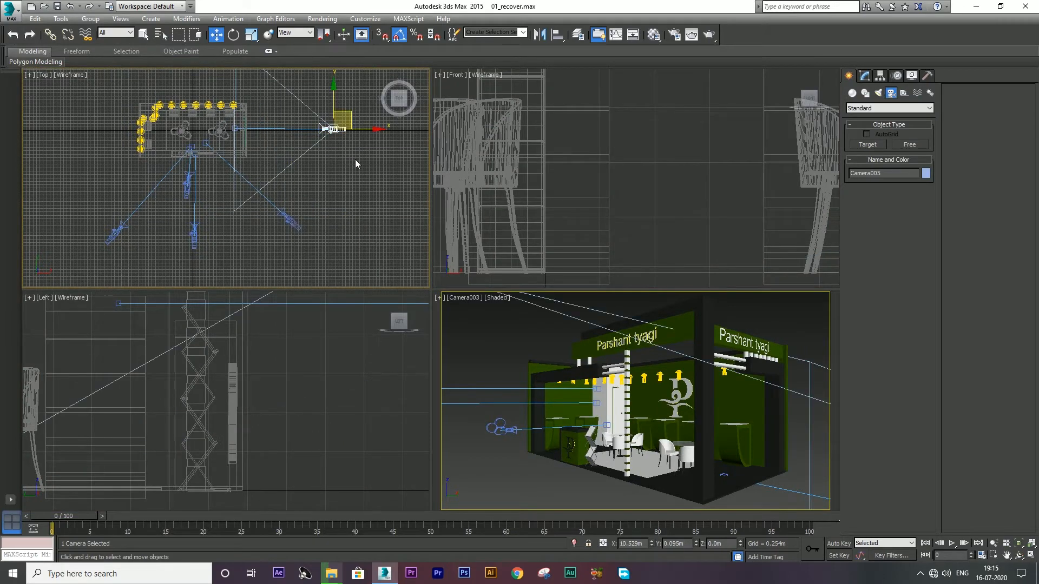
pyautogui.hotkey('alt', 'w')
pyautogui.press('c')
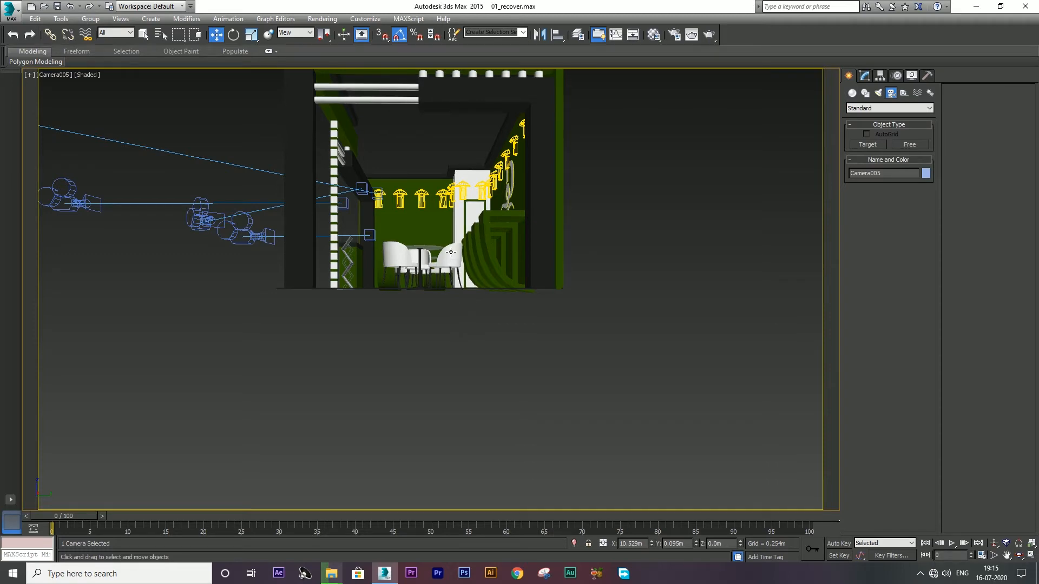
pyautogui.moveTo(452, 249); pyautogui.dragTo(459, 385, button='middle')
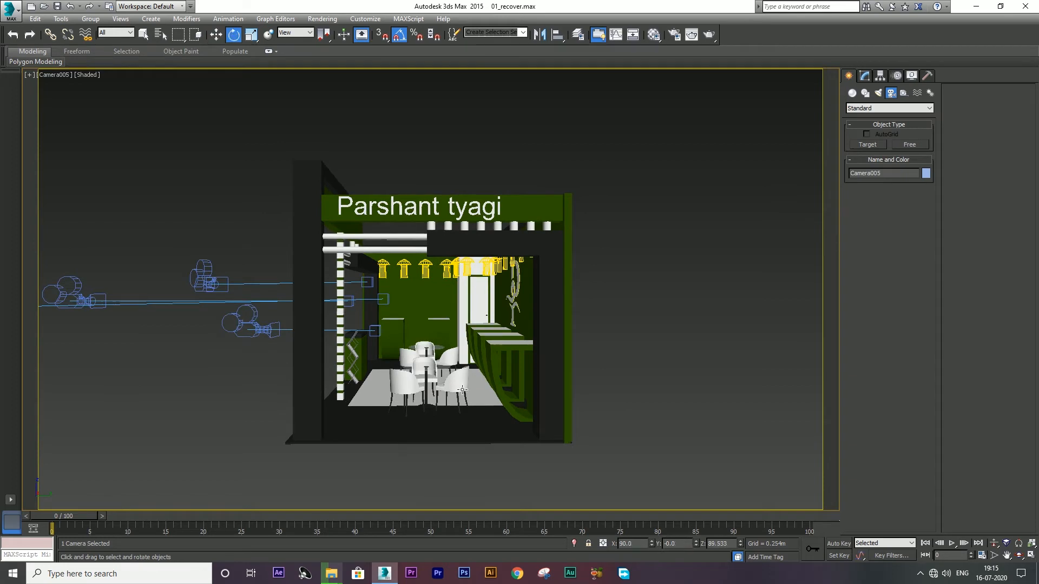
pyautogui.click(994, 555)
pyautogui.moveTo(482, 411); pyautogui.dragTo(560, 390)
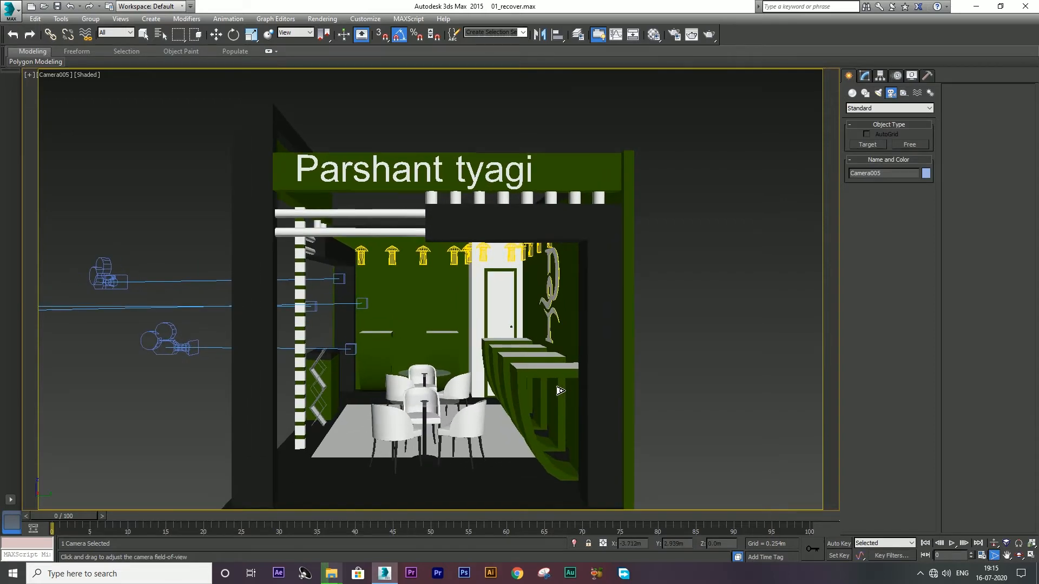
pyautogui.moveTo(521, 405); pyautogui.dragTo(530, 377, button='middle')
pyautogui.rightClick(530, 377)
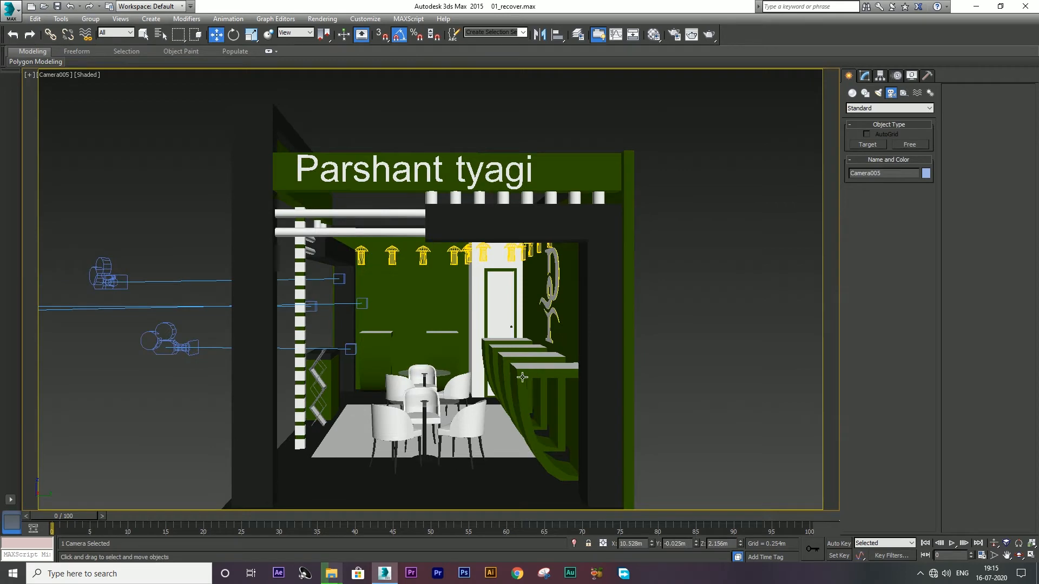
pyautogui.hotkey('alt', 'w')
# Step: Select Camera002 in the Top view and look through it full-screen
pyautogui.rightClick(184, 235)
pyautogui.hotkey('alt', 'w')
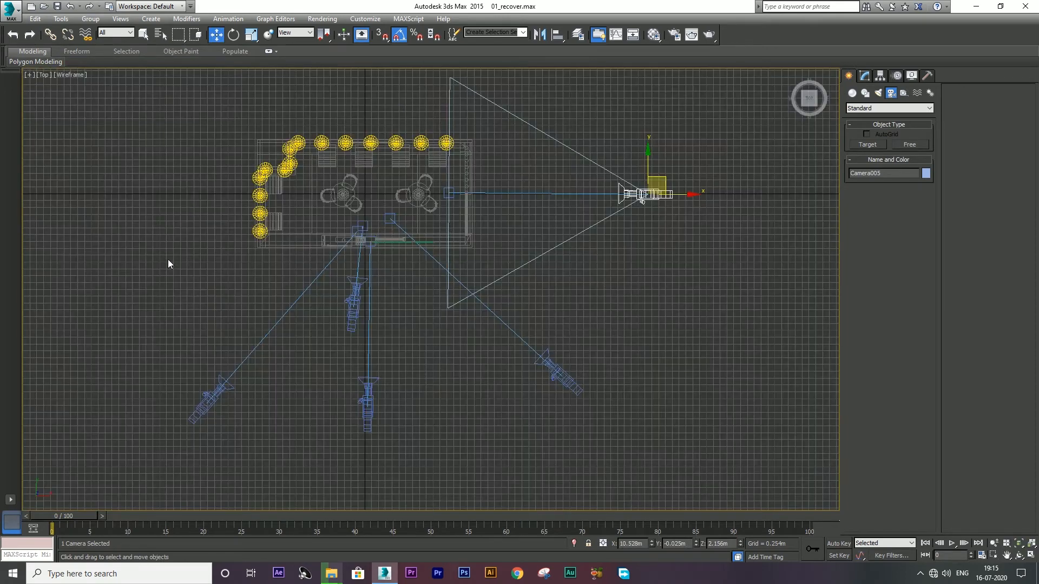
pyautogui.moveTo(147, 359); pyautogui.dragTo(147, 359)
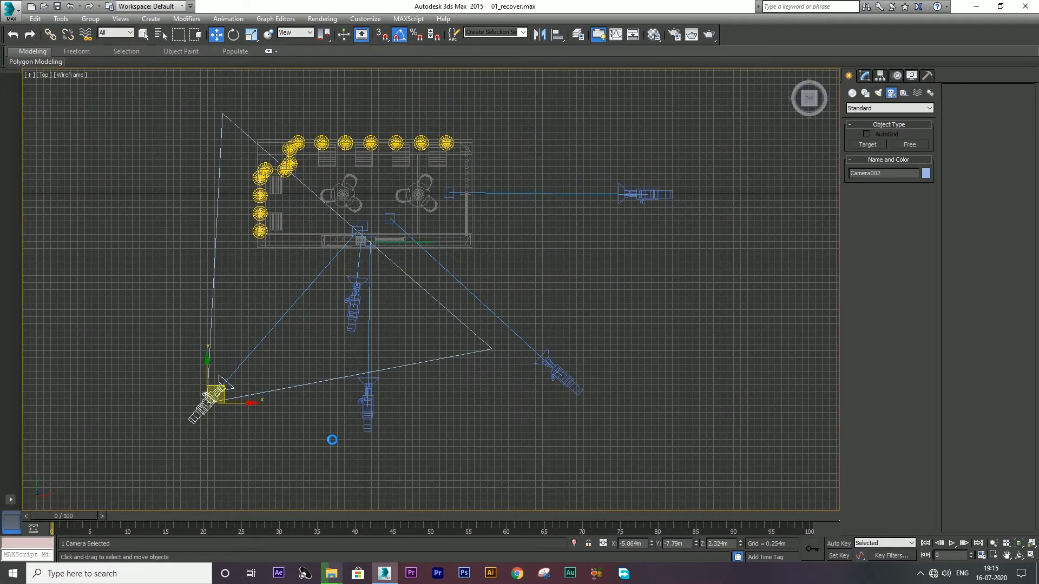
pyautogui.hotkey('alt', 'w')
pyautogui.rightClick(522, 447)
pyautogui.hotkey('alt', 'w')
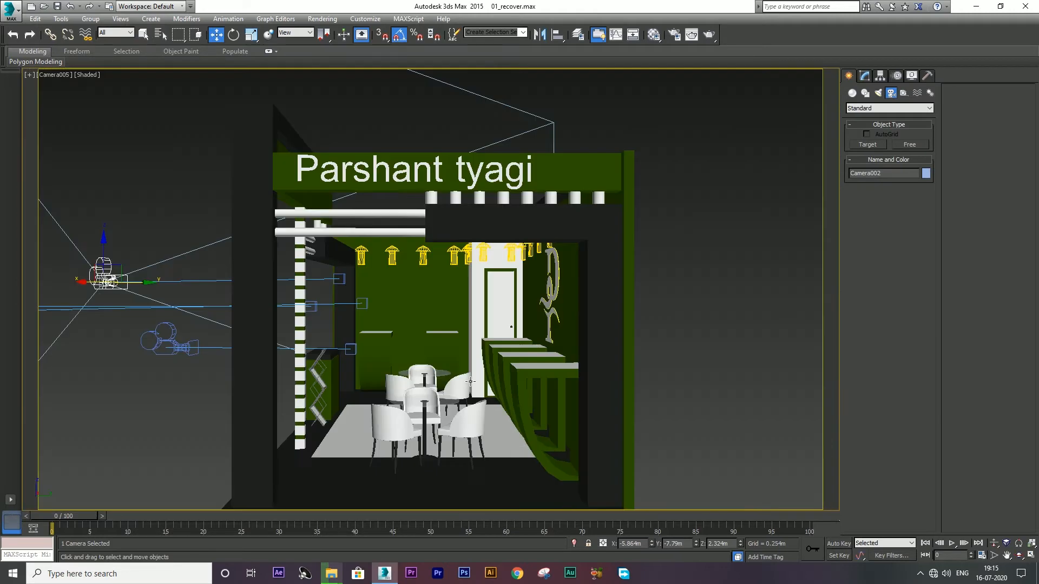
pyautogui.press('c')
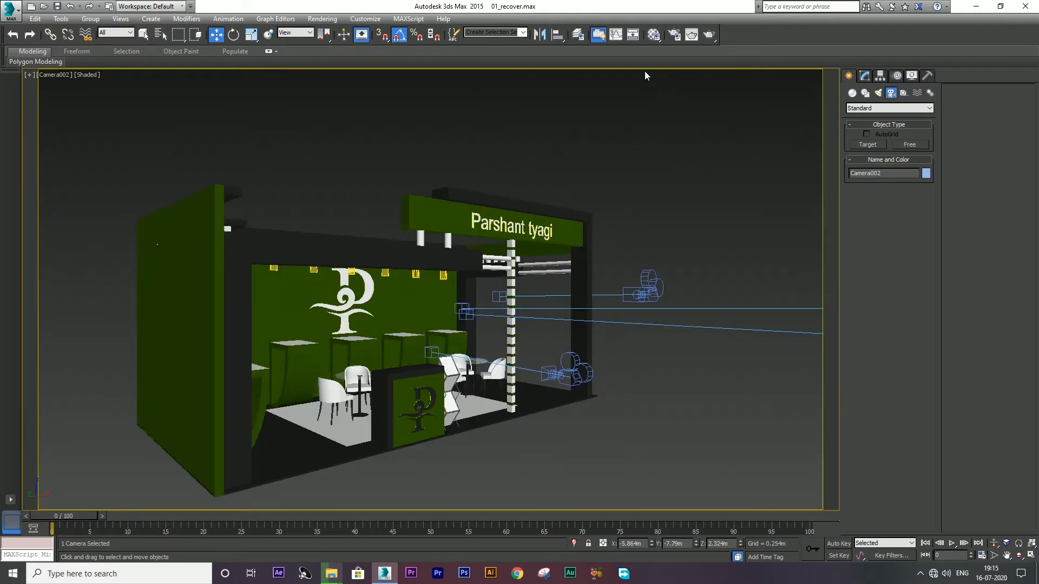
# Step: In Render Setup's GI tab, set the V-Ray Irradiance map preset to Medium, then higher
pyautogui.press('F10')
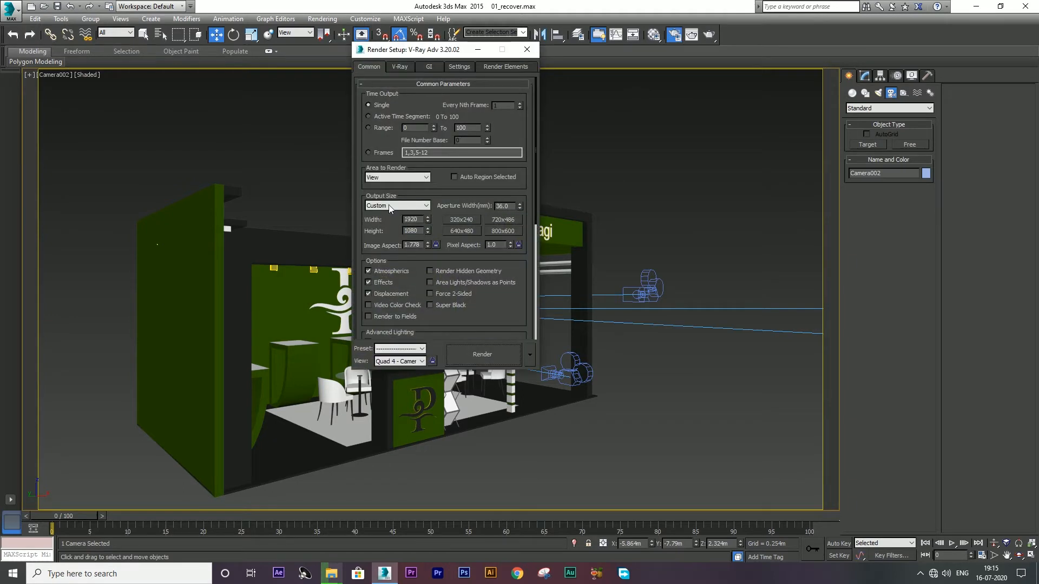
pyautogui.click(429, 66)
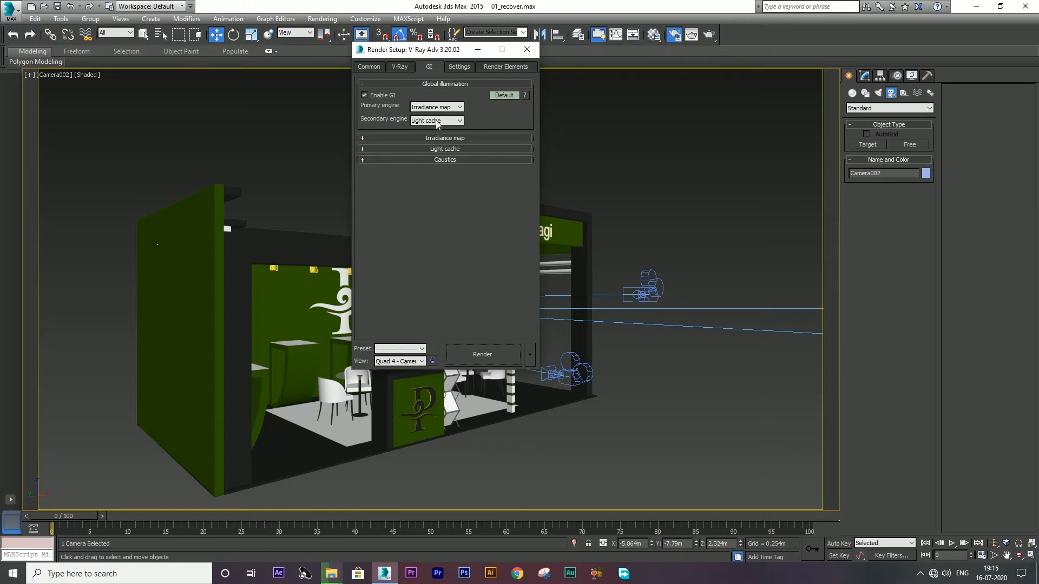
pyautogui.click(438, 139)
pyautogui.click(439, 151)
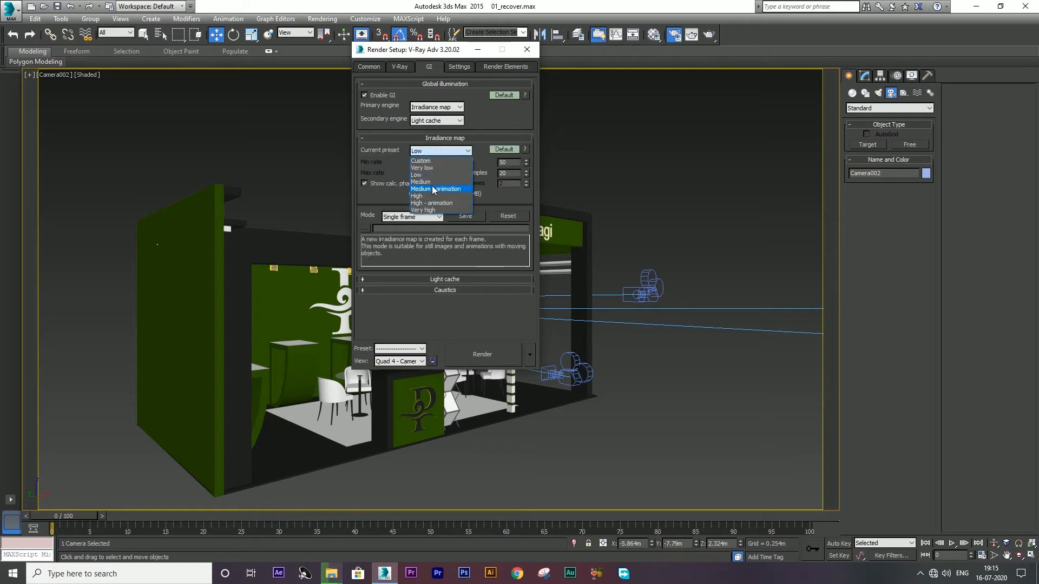
pyautogui.click(433, 183)
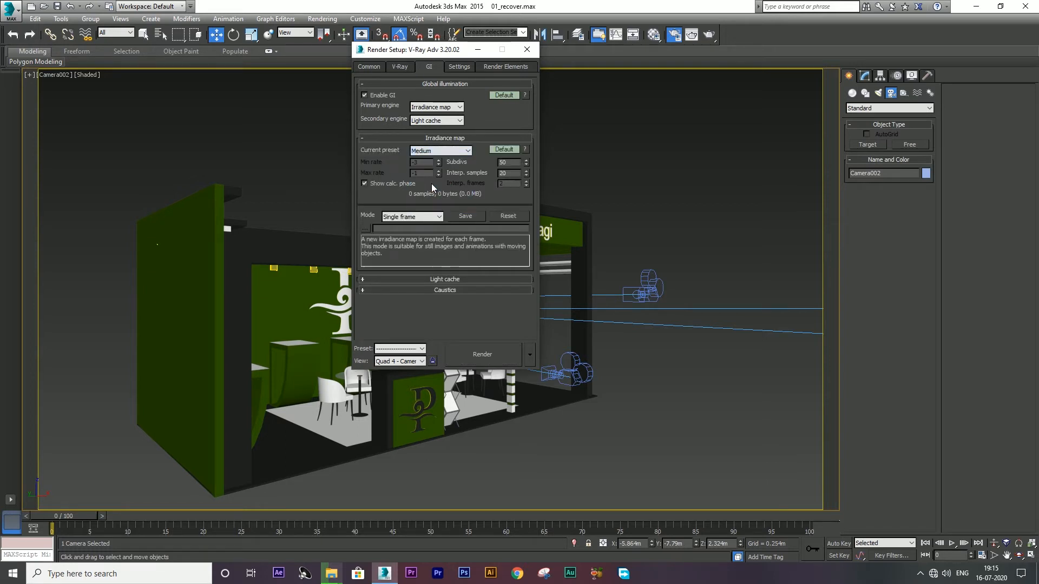
pyautogui.click(430, 152)
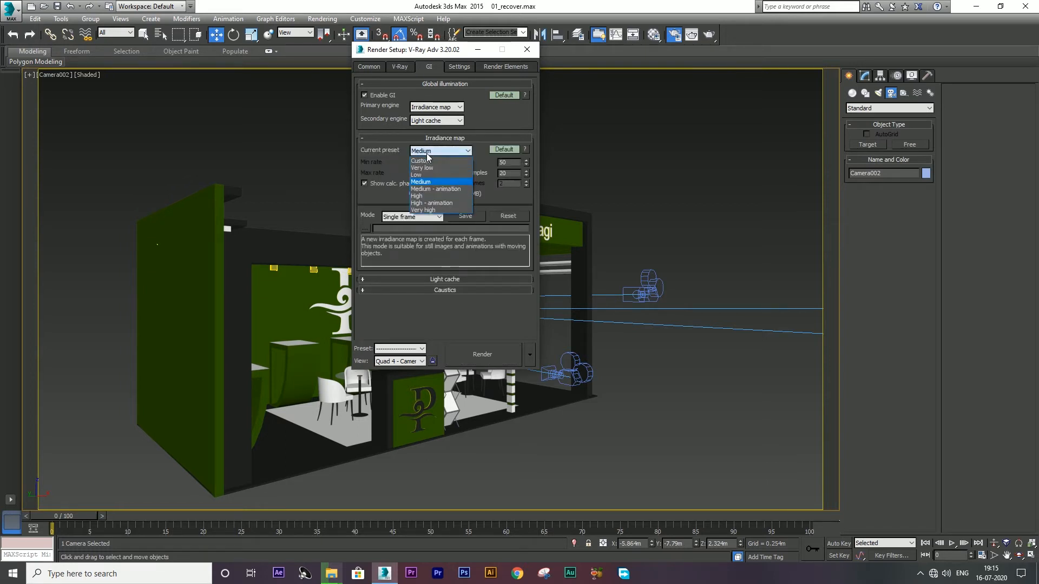
pyautogui.click(432, 189)
pyautogui.click(527, 49)
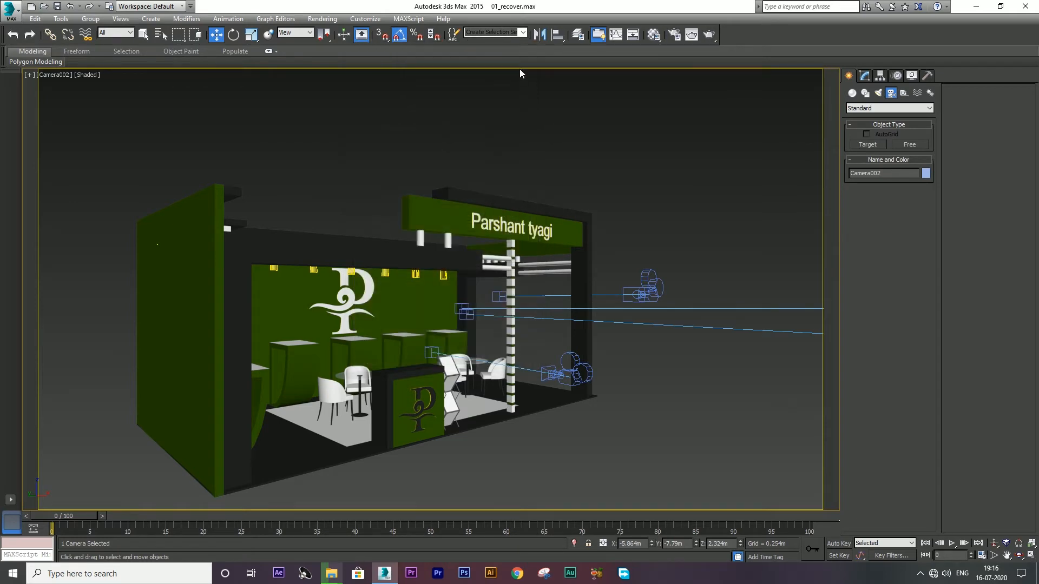
# Step: Render the Camera002 view and hide the V-Ray messages log
pyautogui.click(707, 38)
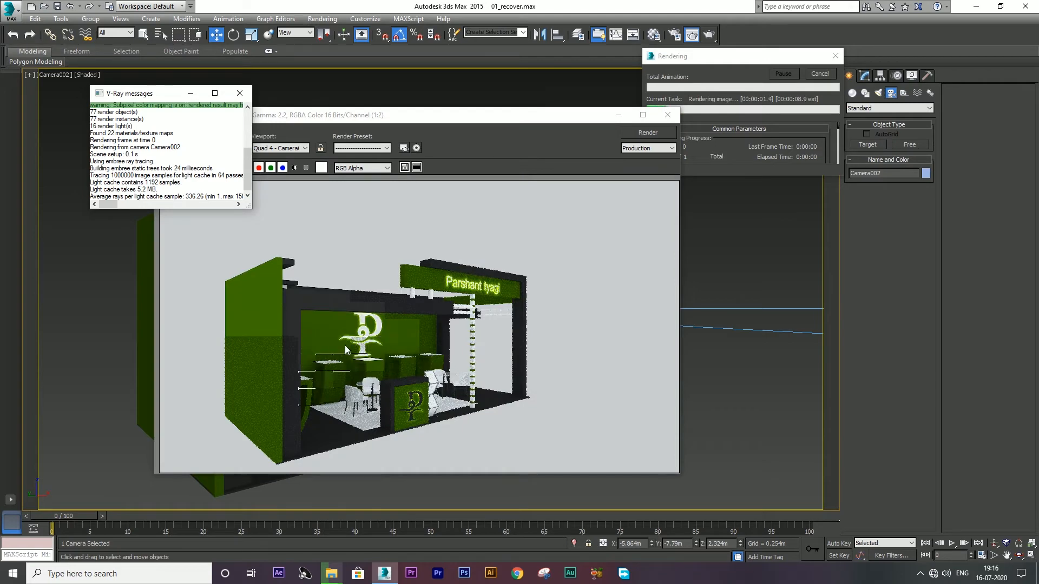
pyautogui.click(190, 96)
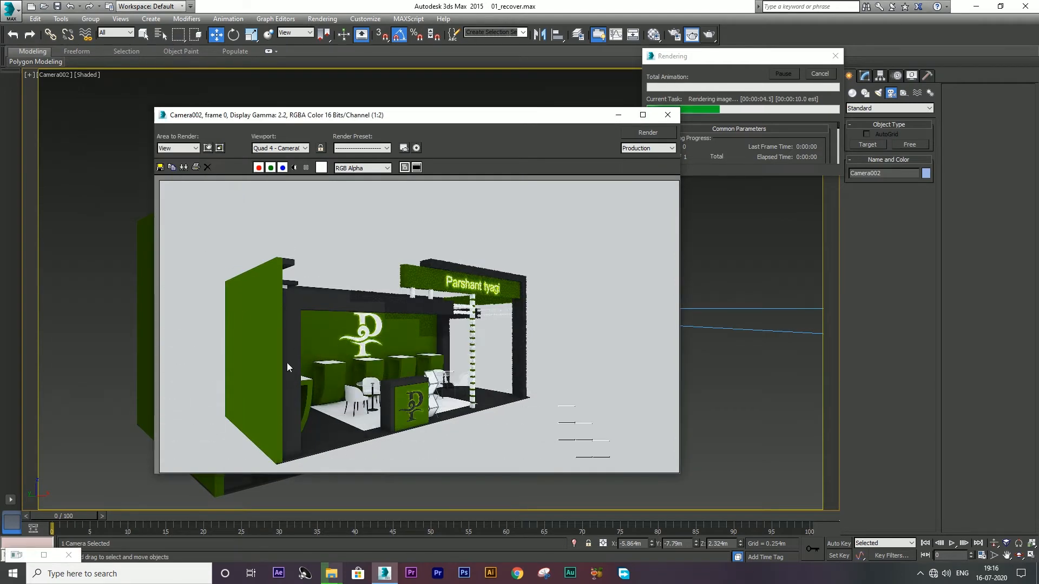
pyautogui.scroll(1, 356, 447)
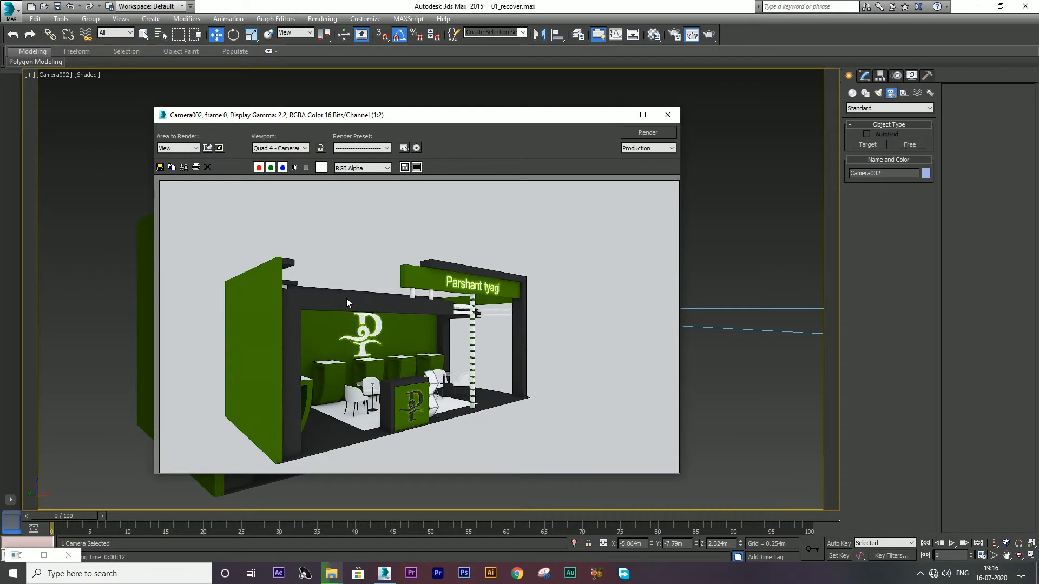
# Step: Start saving the rendered image and switch to the 16 07 2020 folder window
pyautogui.click(162, 167)
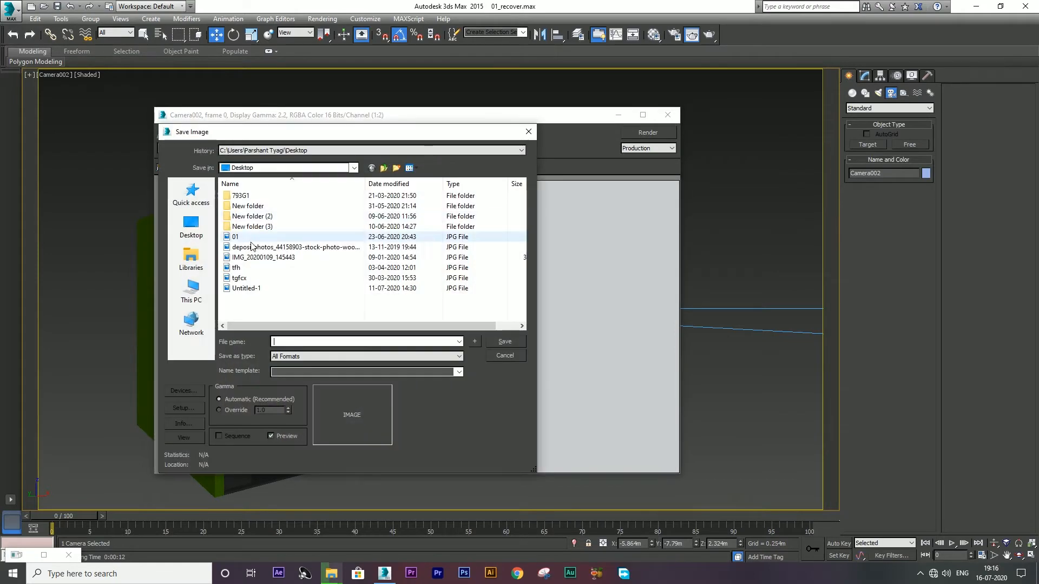
pyautogui.hotkey('alt', 'Tab')
pyautogui.hotkey('alt', 'Tab')
pyautogui.hotkey('alt', 'Tab')
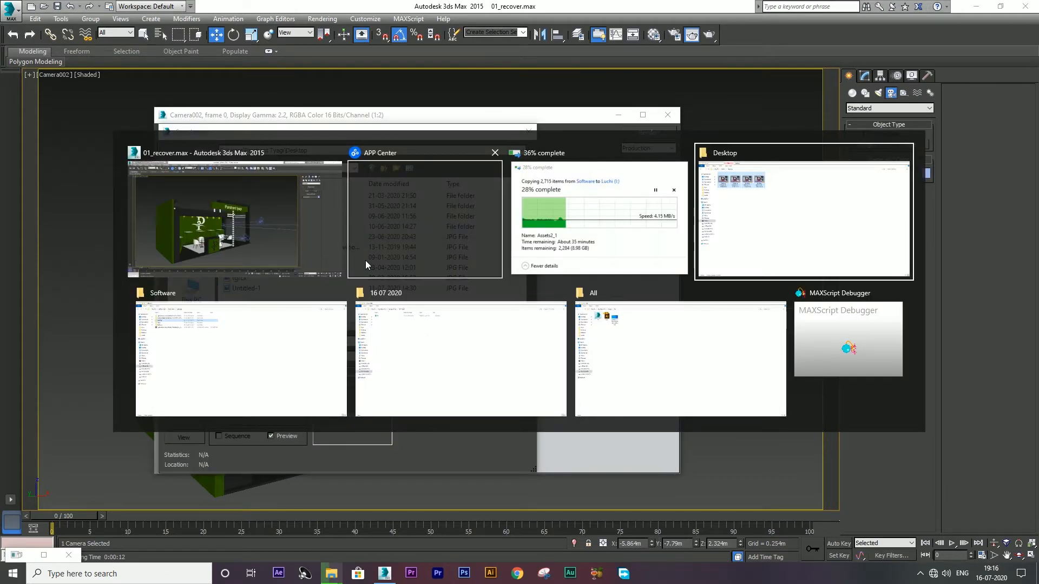
pyautogui.hotkey('alt', 'Tab')
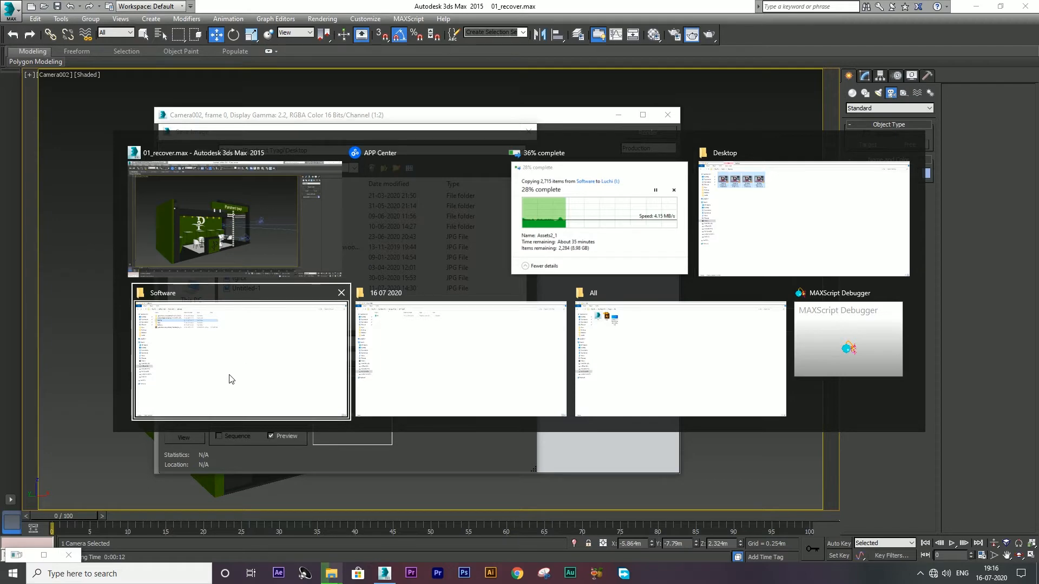
# Step: Create a Render folder inside 16 07 2020 and cut its full path from the address bar
pyautogui.click(425, 369)
pyautogui.hotkey('ctrl', 'shift', 'n')
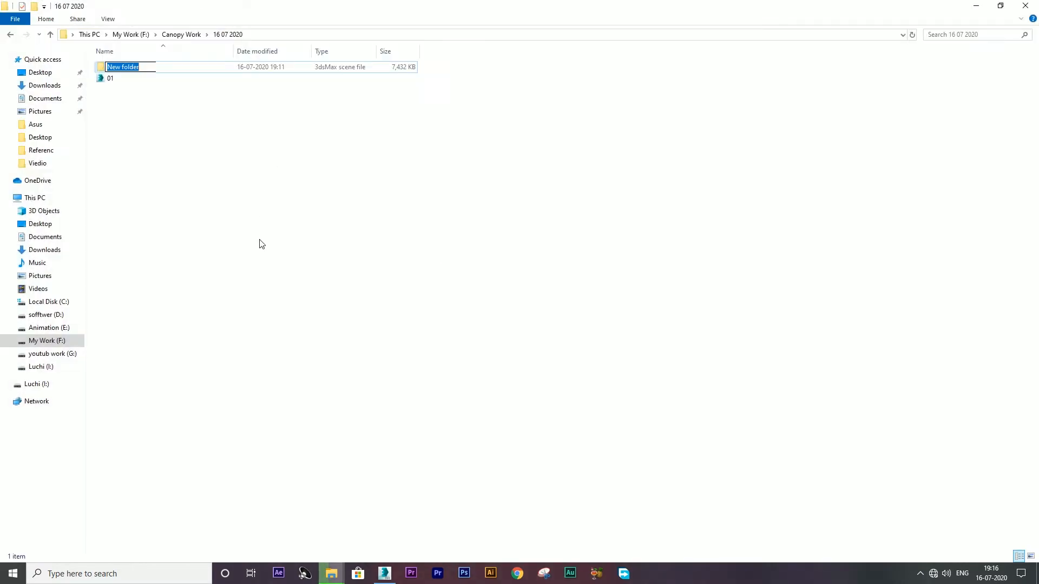
pyautogui.write('Render')
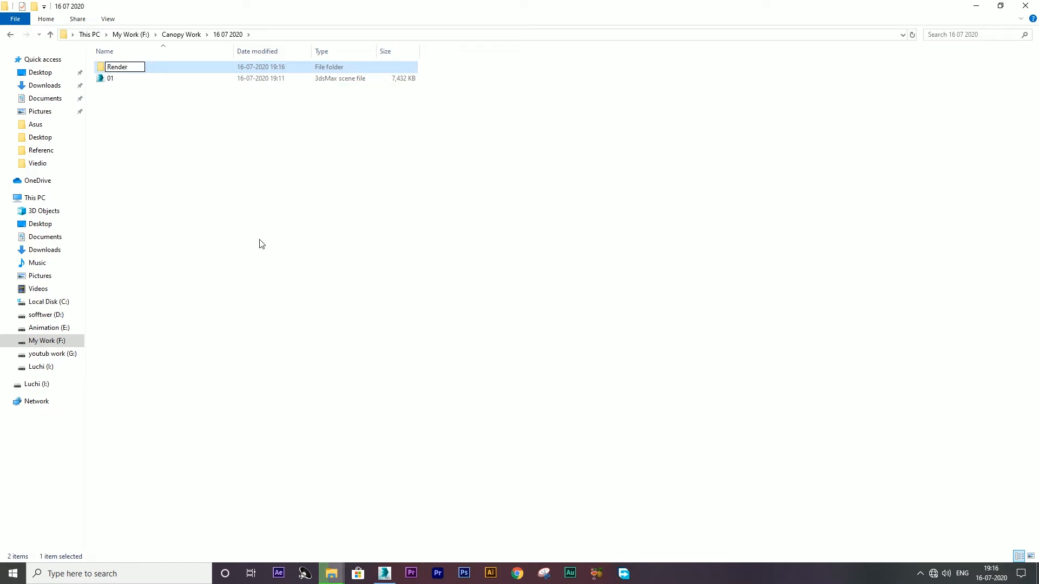
pyautogui.press('Return')
pyautogui.press('Return')
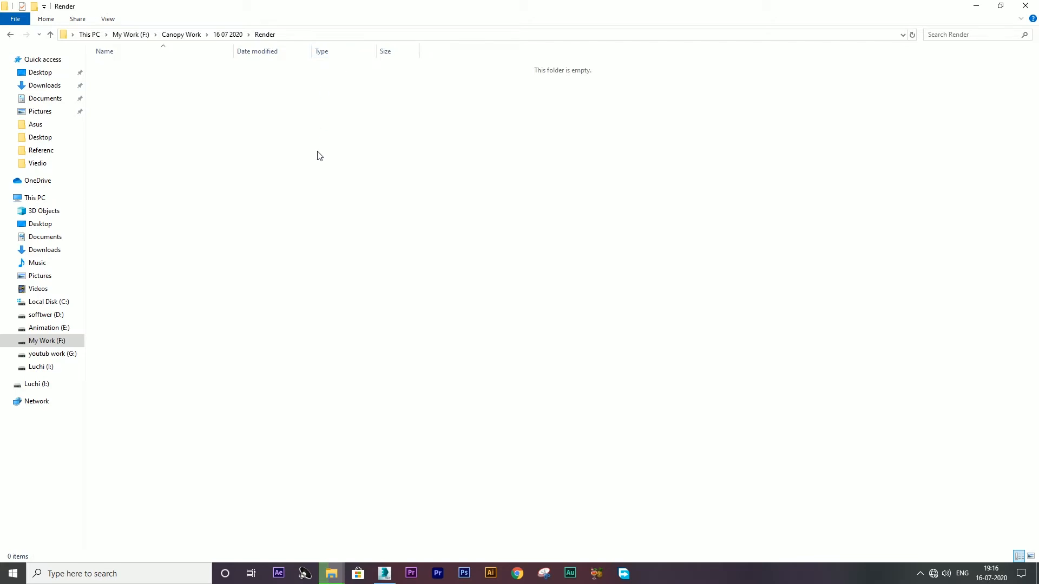
pyautogui.click(298, 35)
pyautogui.hotkey('ctrl', 'c')
pyautogui.press('BackSpace')
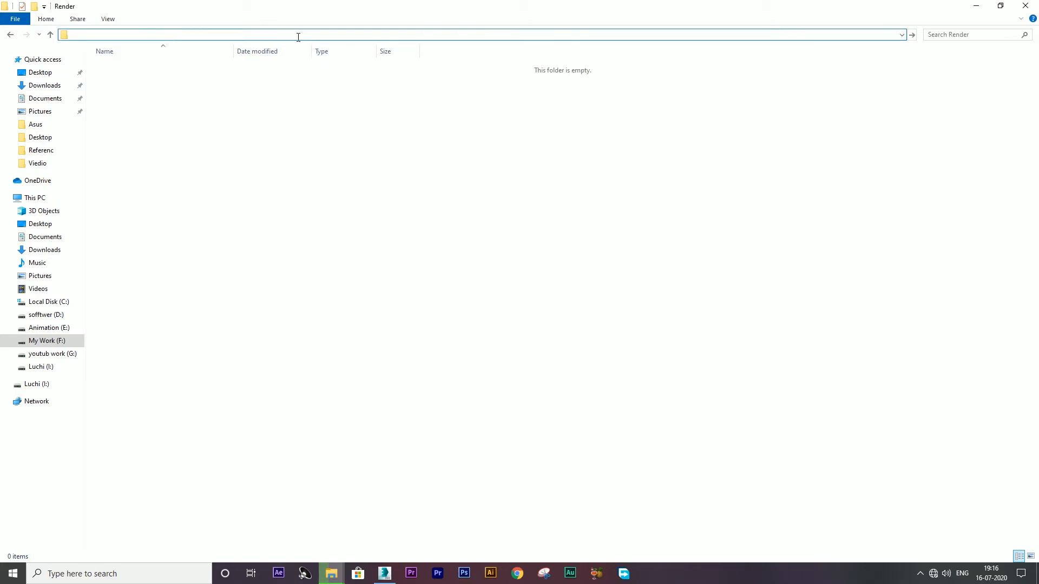
pyautogui.hotkey('alt', 'Tab')
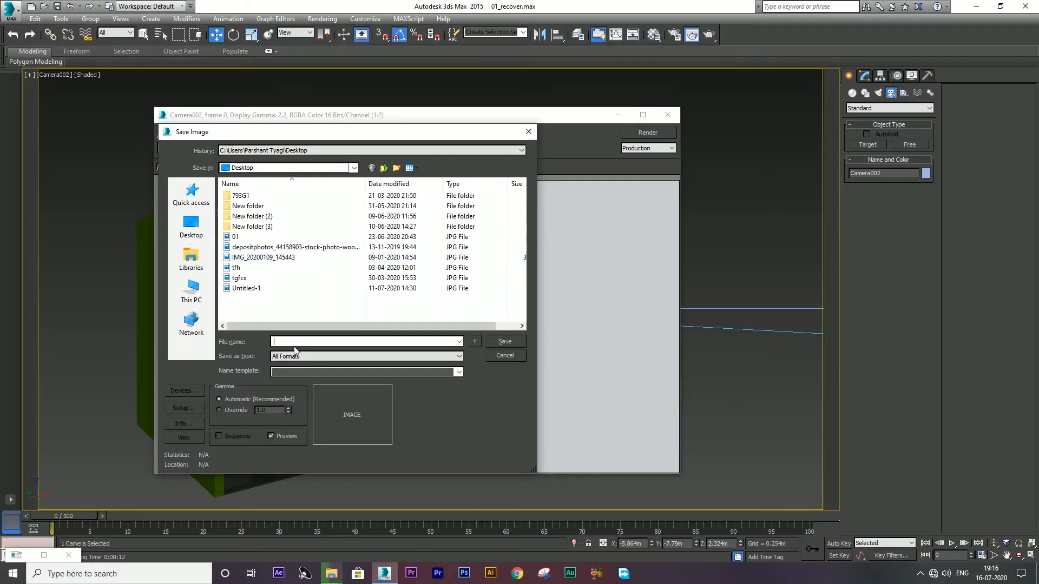
# Step: Save the render into the Render folder as JPEG '01' at quality 100 and close the frame window
pyautogui.hotkey('ctrl', 'v')
pyautogui.press('Return')
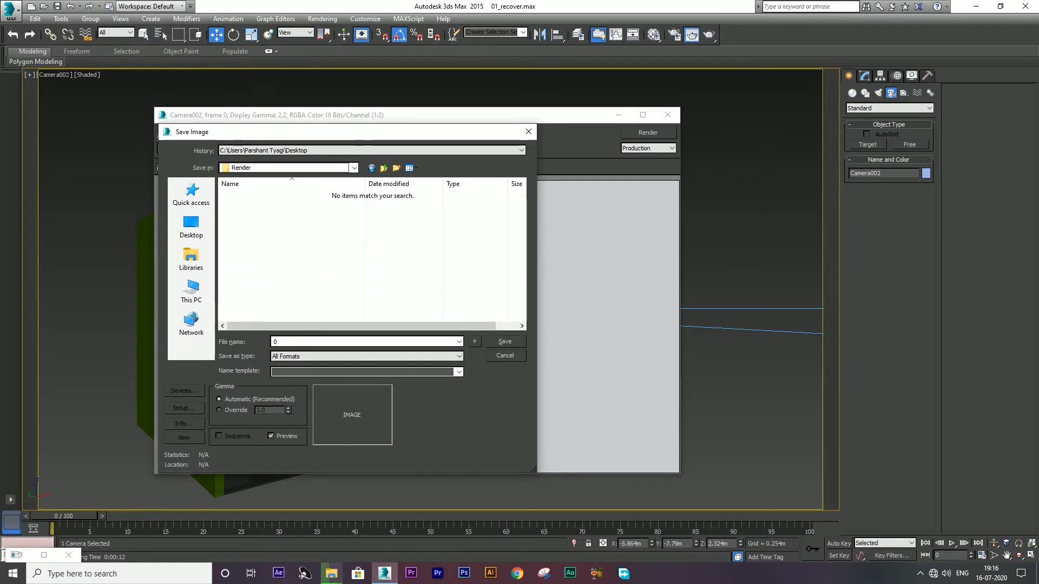
pyautogui.write('01')
pyautogui.click(285, 357)
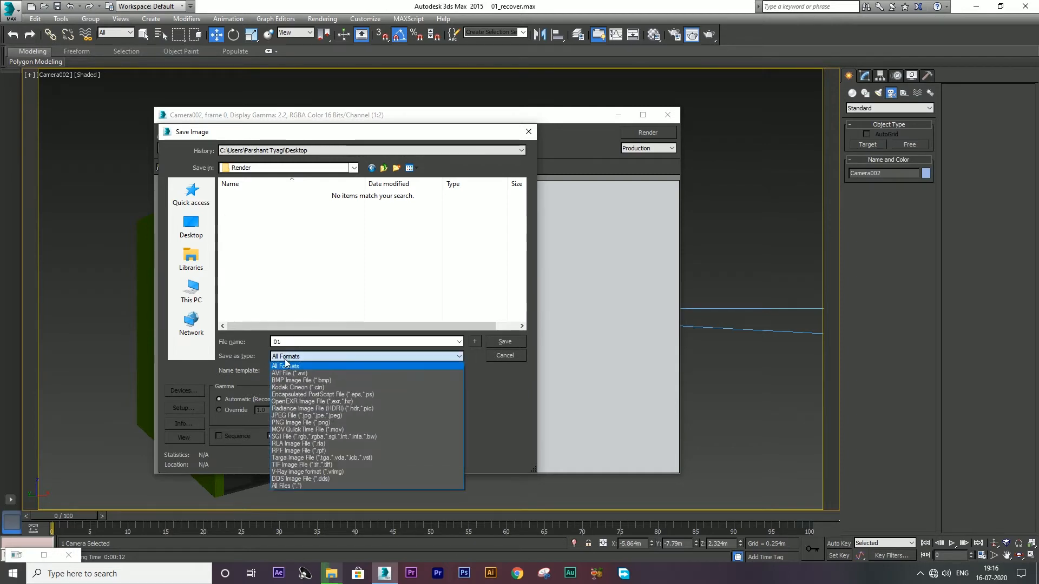
pyautogui.click(292, 416)
pyautogui.click(518, 342)
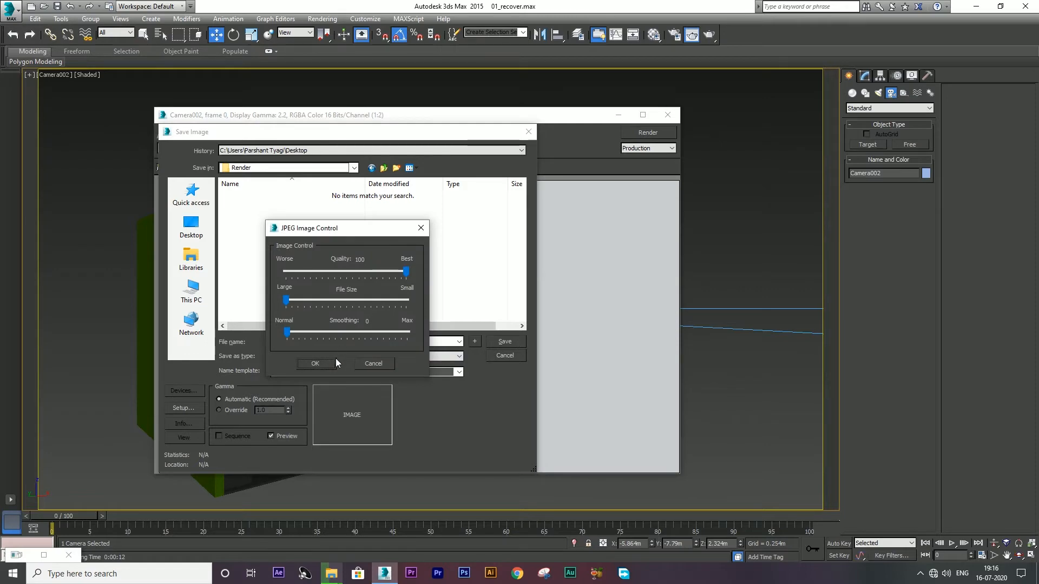
pyautogui.click(316, 364)
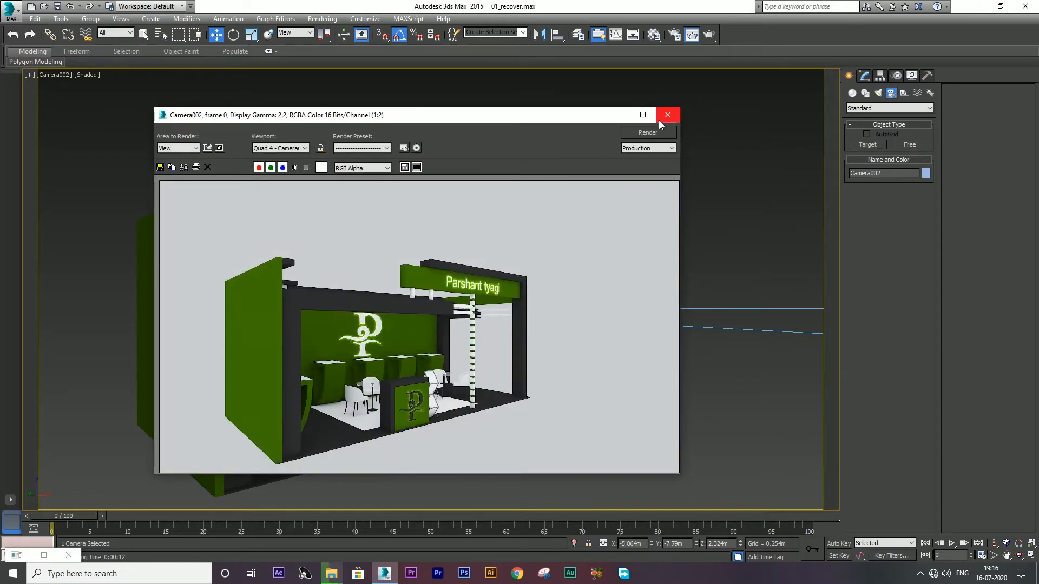
pyautogui.click(659, 121)
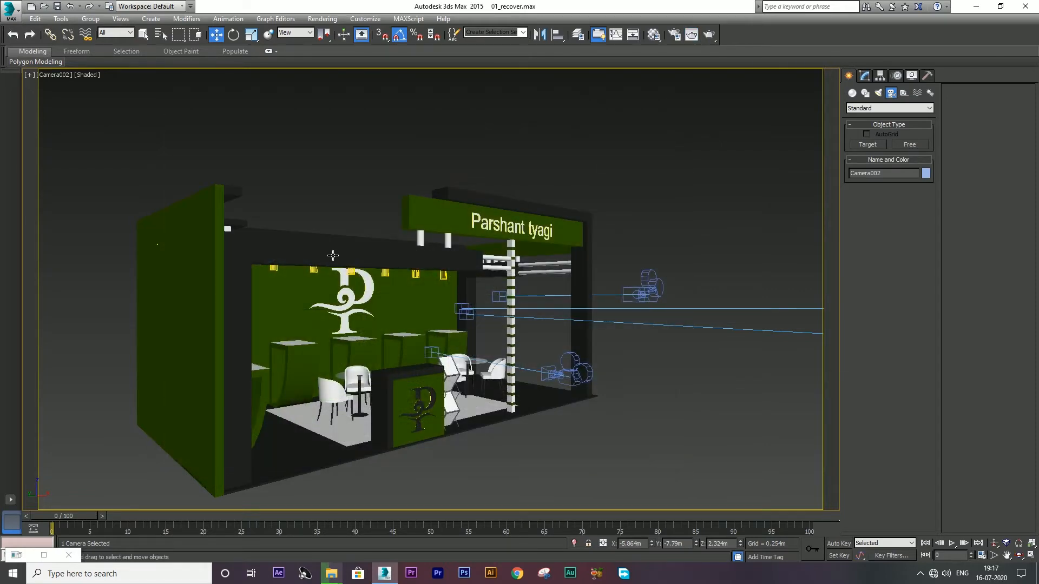
# Step: Switch to a Perspective view framing the whole stand front-on, then bring up the Material Editor
pyautogui.press('p')
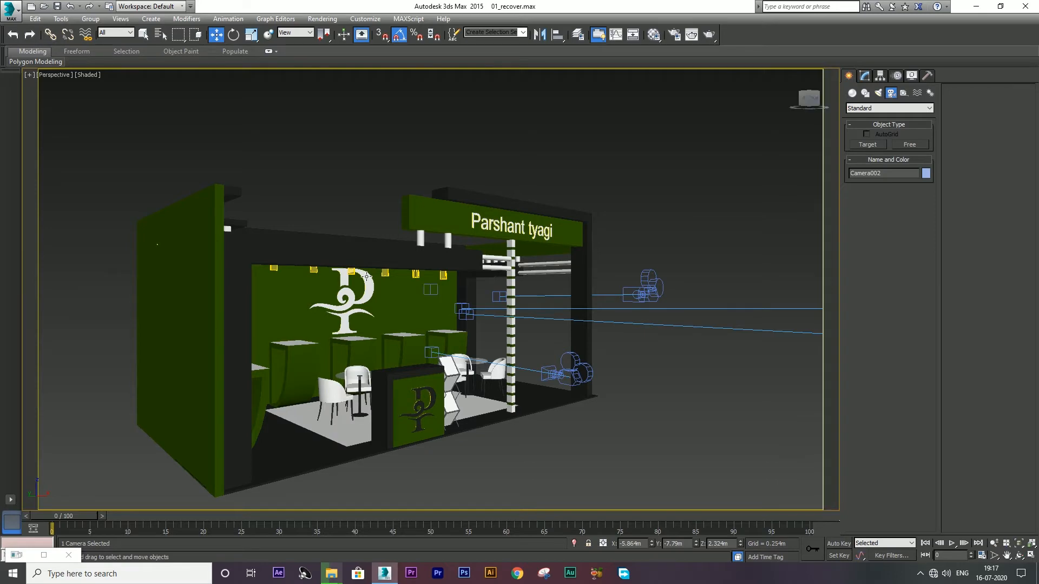
pyautogui.keyDown('alt'); pyautogui.moveTo(394, 318); pyautogui.dragTo(333, 327, button='middle'); pyautogui.keyUp('alt')
pyautogui.scroll(-3, 435, 315)
pyautogui.scroll(-3, 435, 315)
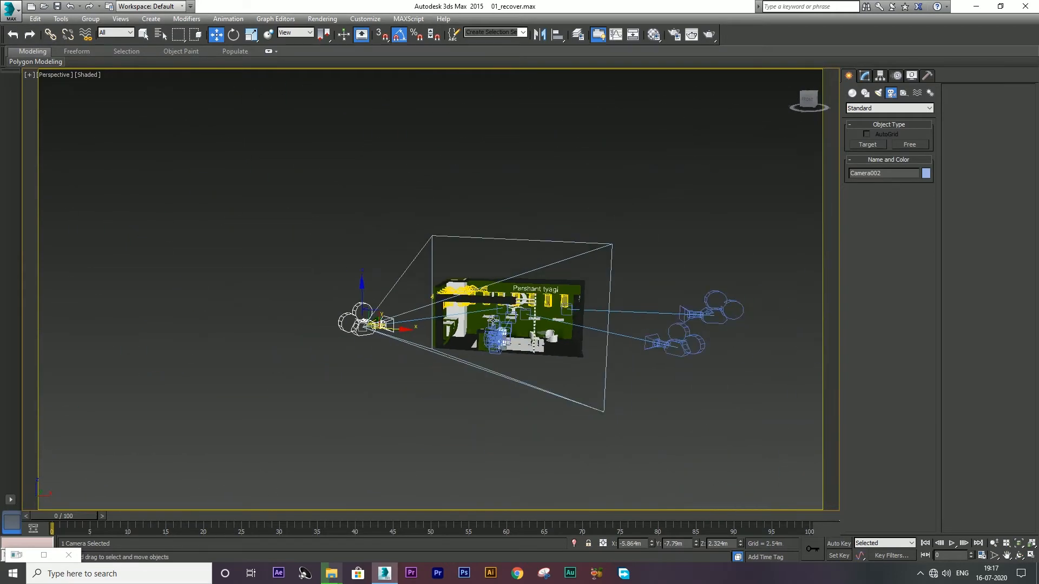
pyautogui.scroll(6, 541, 314)
pyautogui.scroll(-2, 628, 312)
pyautogui.scroll(2, 628, 312)
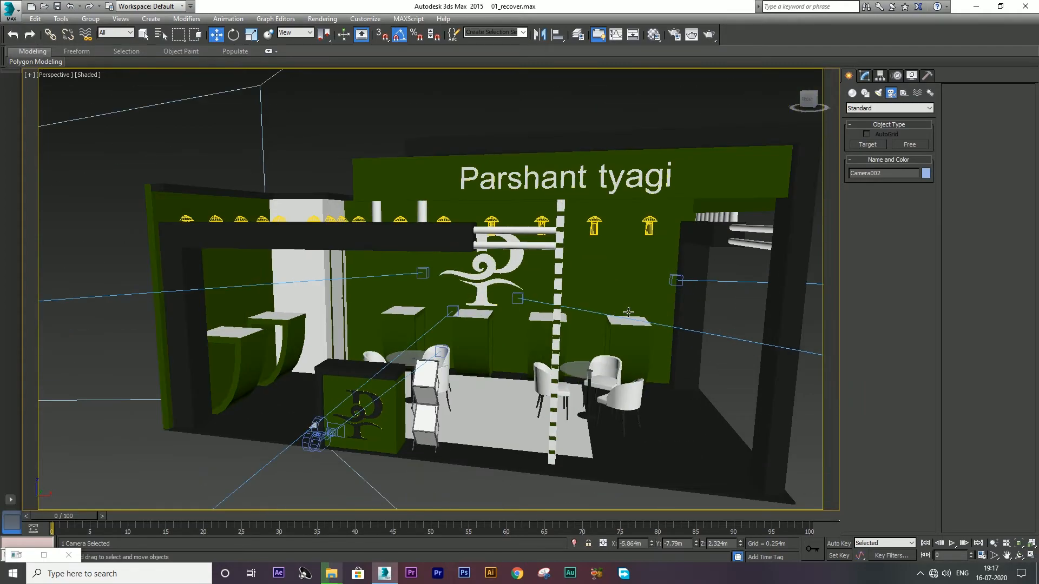
pyautogui.scroll(4, 633, 309)
pyautogui.scroll(-2, 602, 319)
pyautogui.scroll(-5, 602, 319)
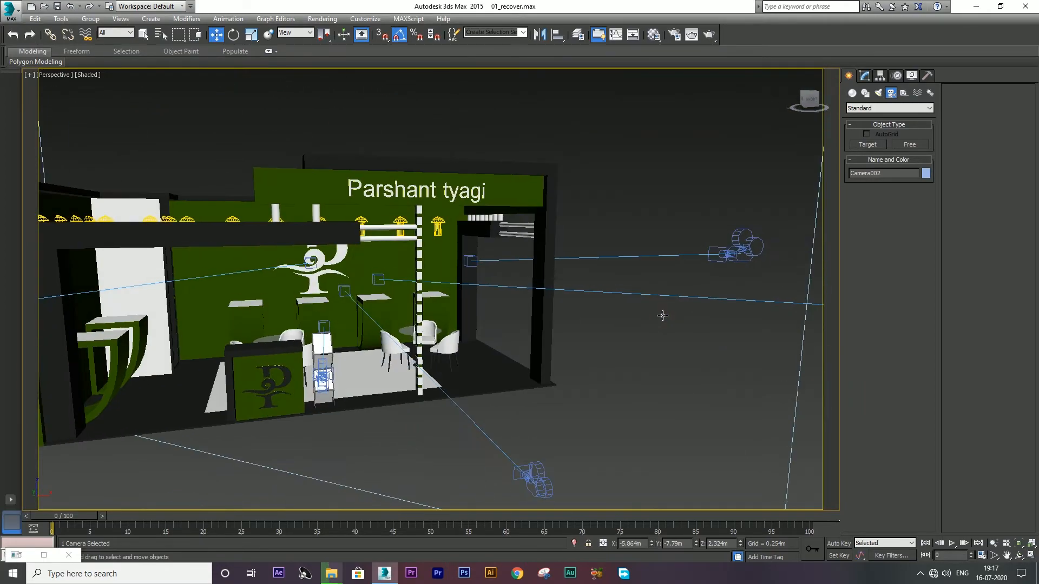
pyautogui.scroll(3, 656, 315)
pyautogui.scroll(-1, 642, 318)
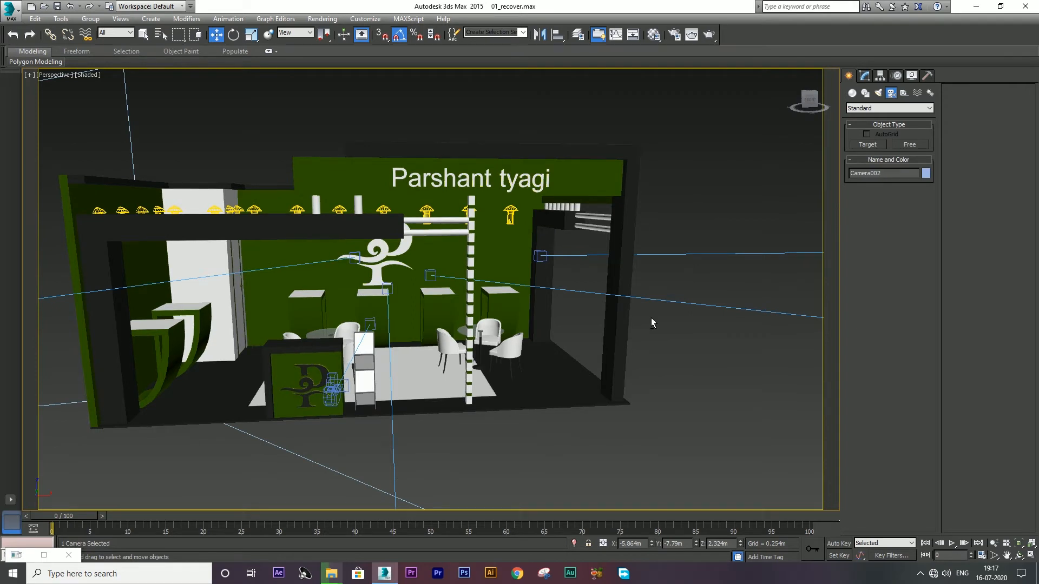
pyautogui.press('m')
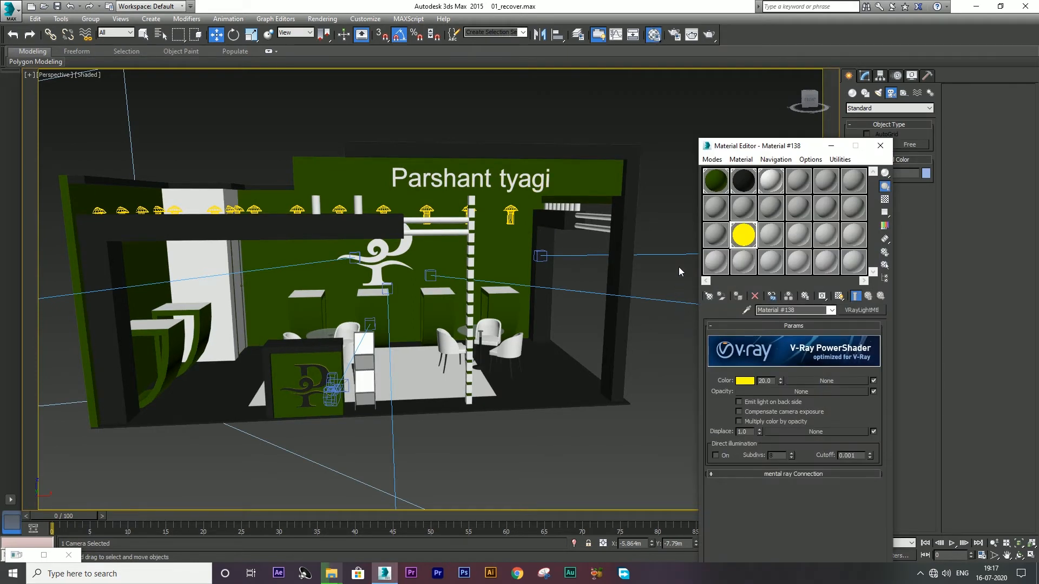
# Step: Set the dark green stand material's Reflect colour value to 2
pyautogui.click(709, 190)
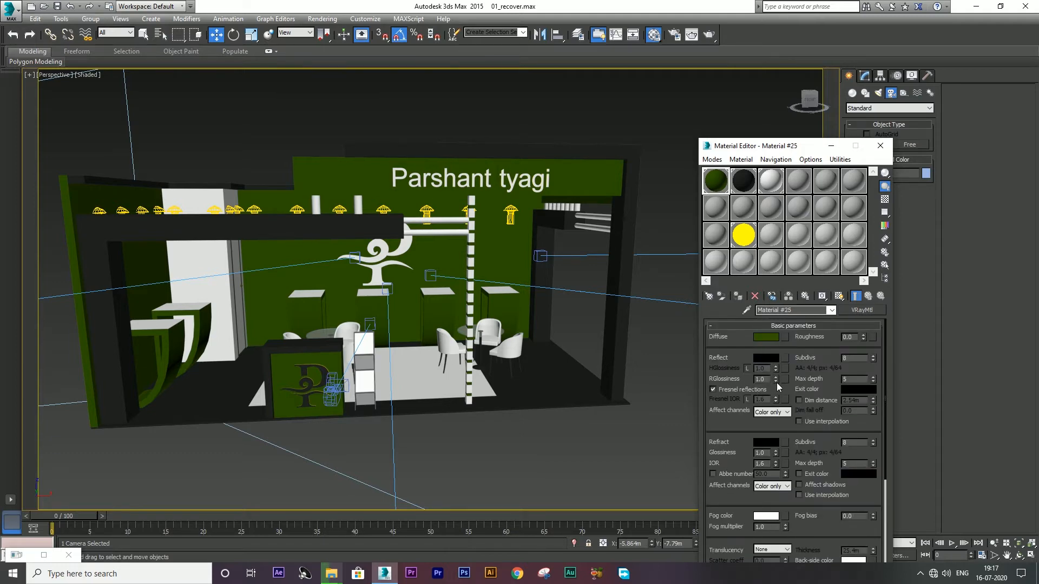
pyautogui.click(762, 357)
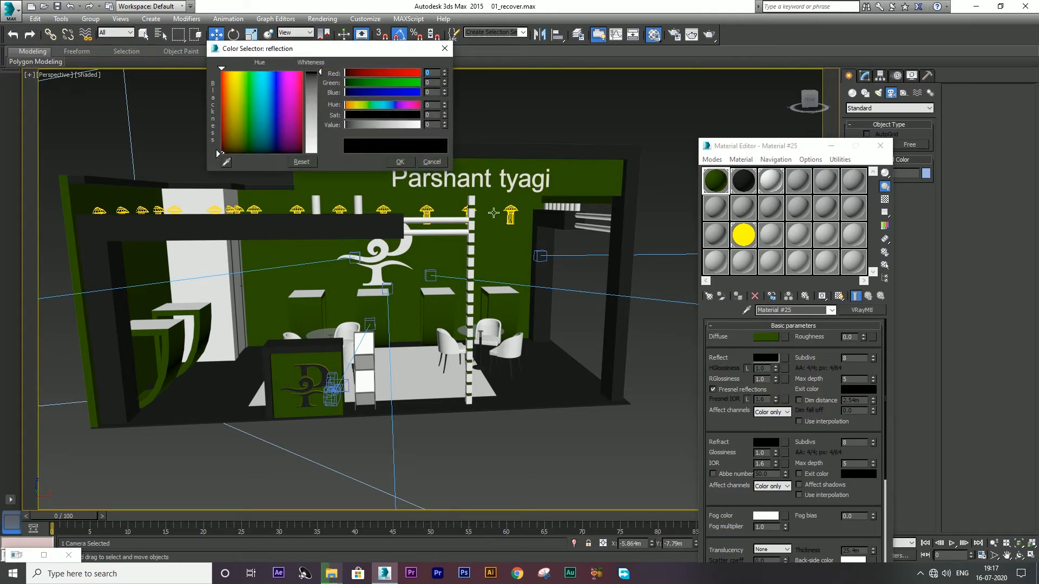
pyautogui.click(443, 126)
pyautogui.click(321, 76)
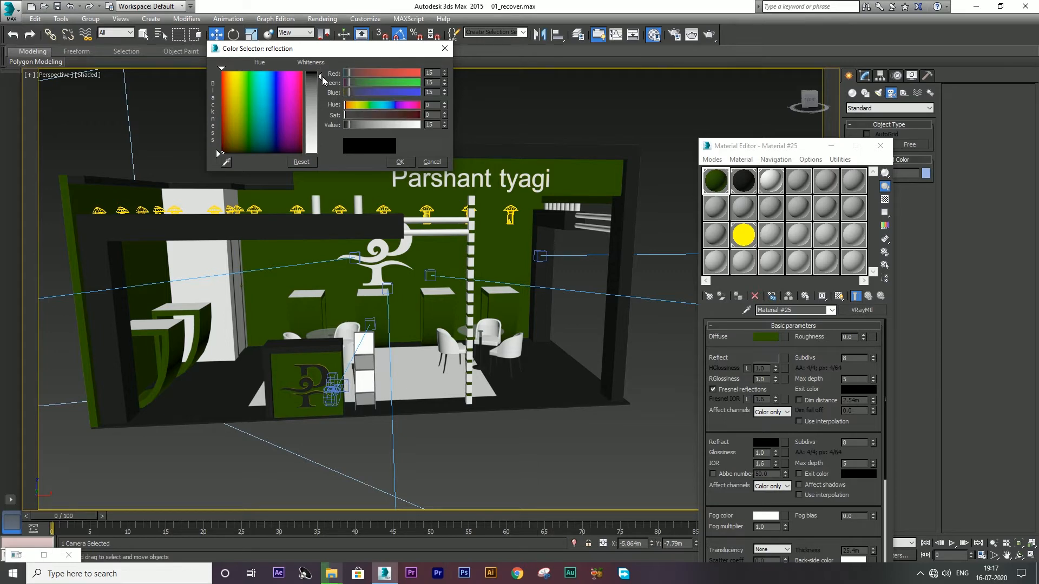
pyautogui.moveTo(434, 124); pyautogui.dragTo(346, 115)
pyautogui.write('1')
pyautogui.press('Return')
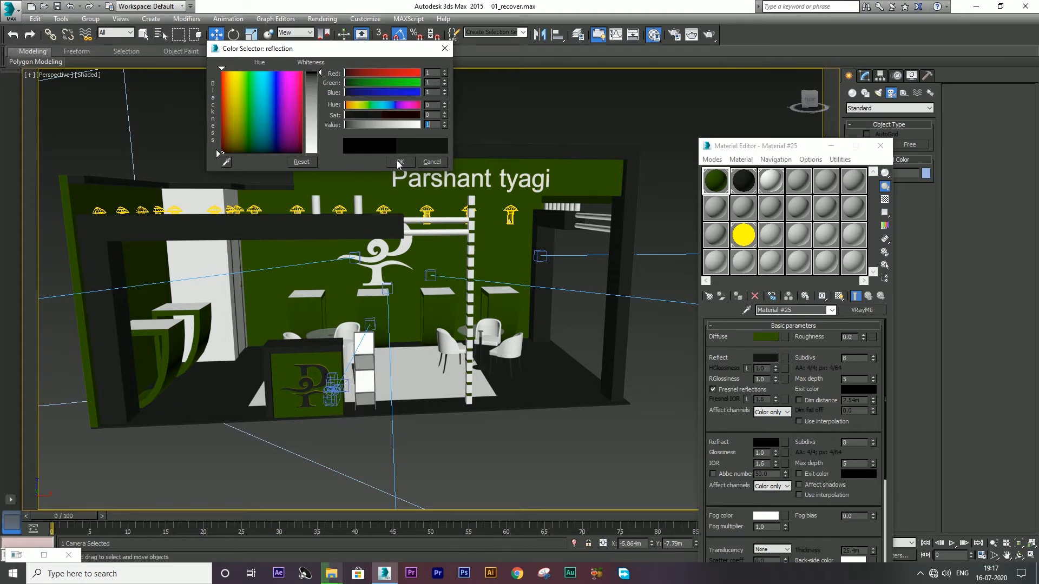
pyautogui.click(444, 126)
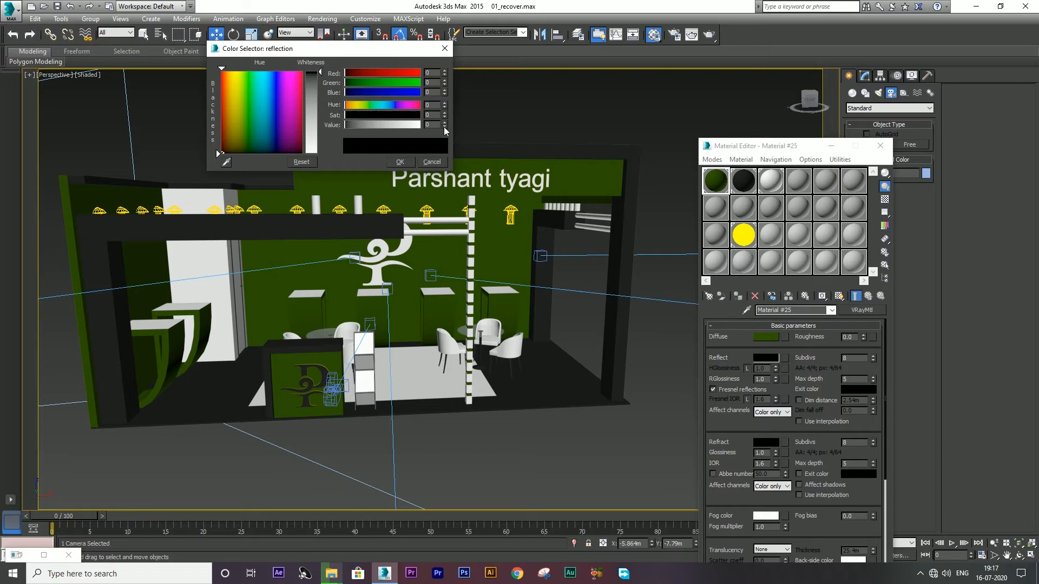
pyautogui.click(444, 122)
pyautogui.click(445, 122)
pyautogui.click(399, 162)
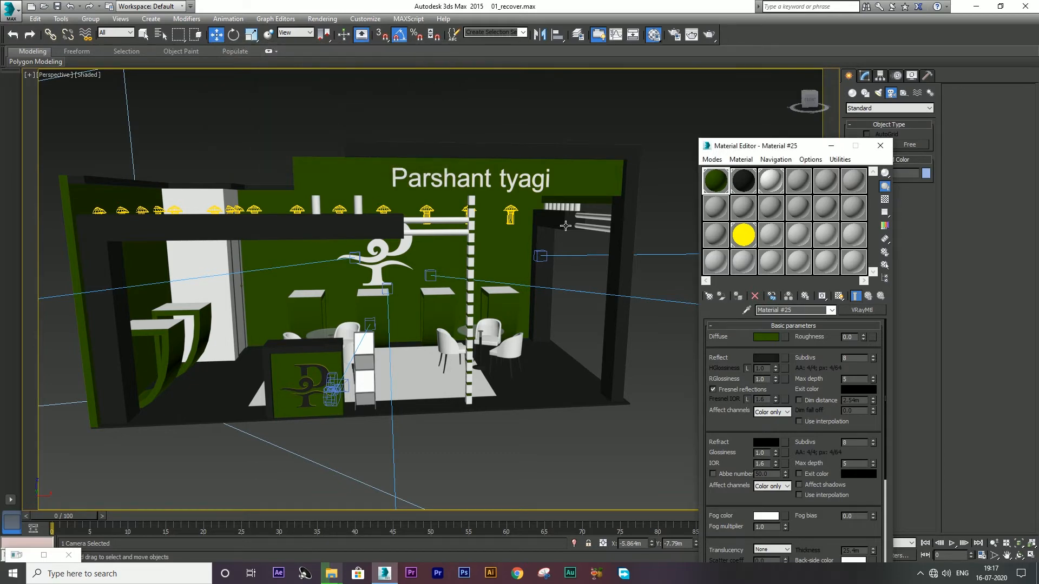
# Step: Give the dark Material #26 a Reflect colour value of 2
pyautogui.click(751, 231)
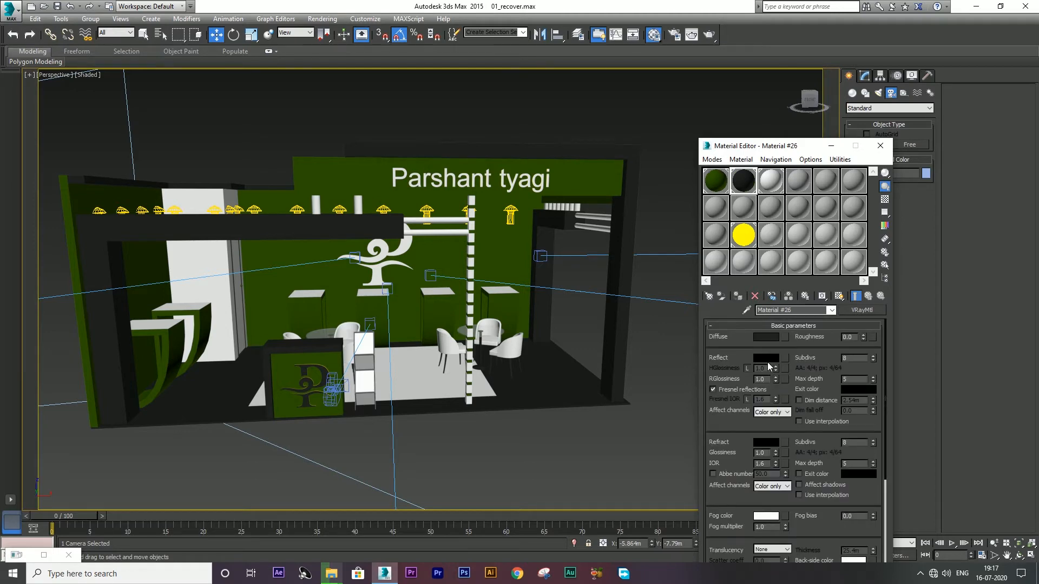
pyautogui.click(767, 359)
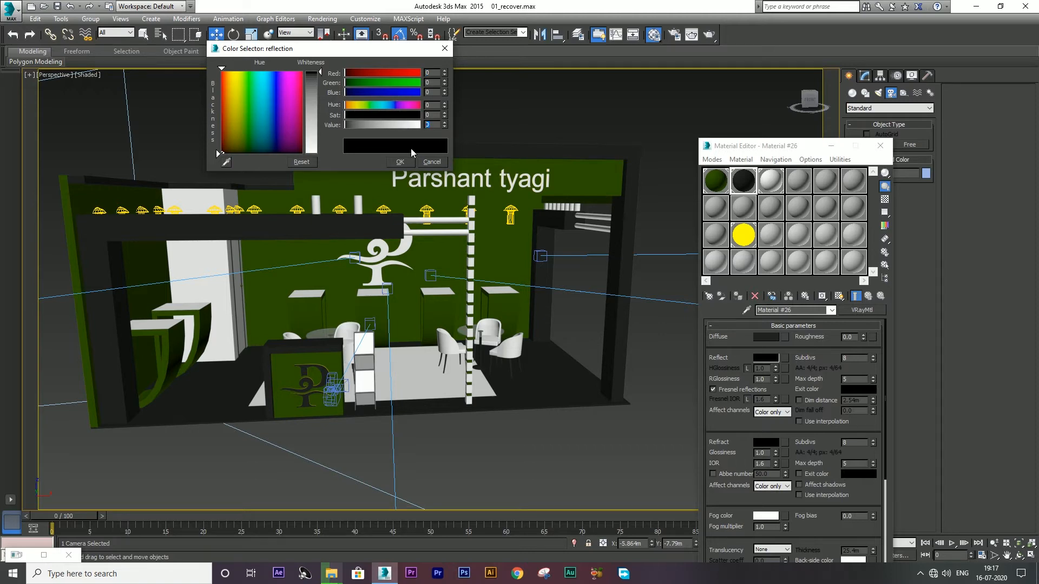
pyautogui.click(401, 162)
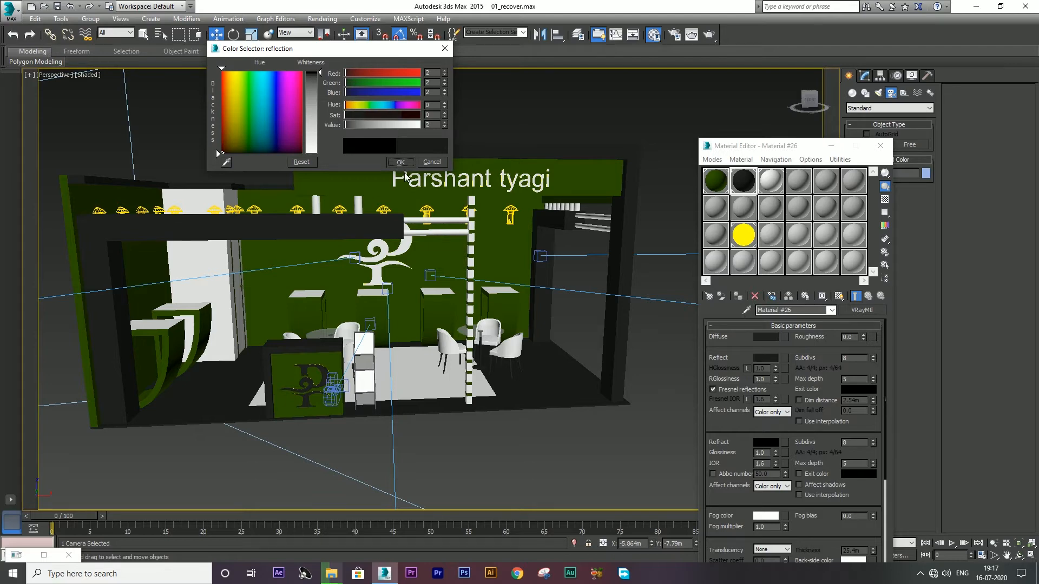
pyautogui.click(402, 162)
# Step: Give the white Material #27 a Reflect colour value of 25
pyautogui.click(772, 183)
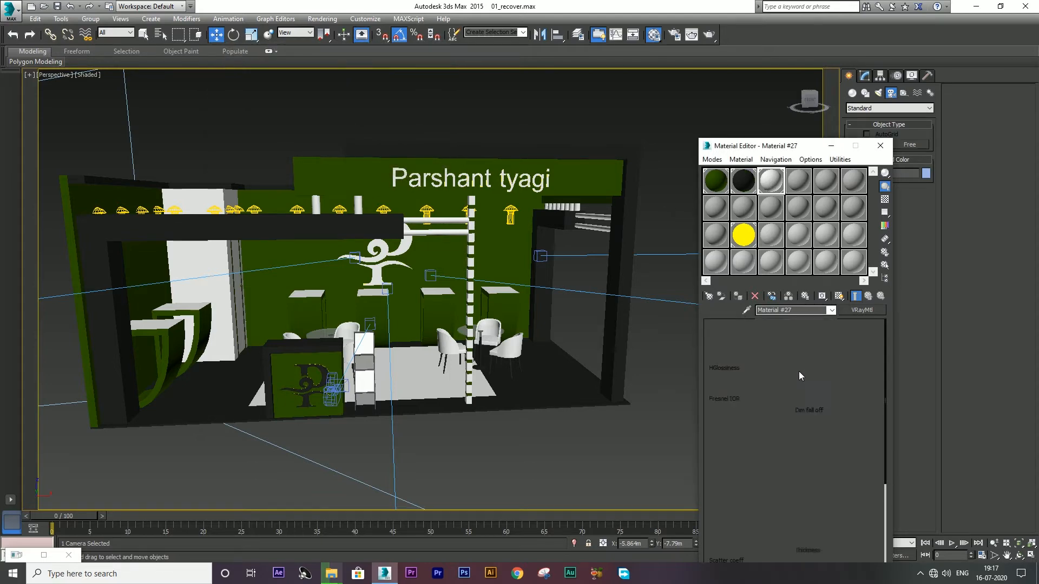
pyautogui.click(768, 359)
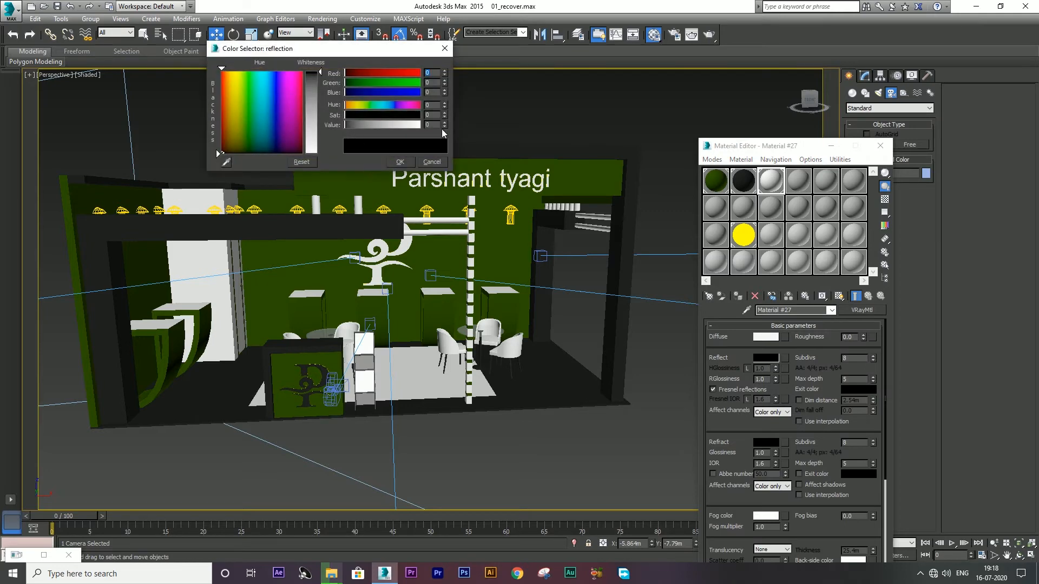
pyautogui.write('25')
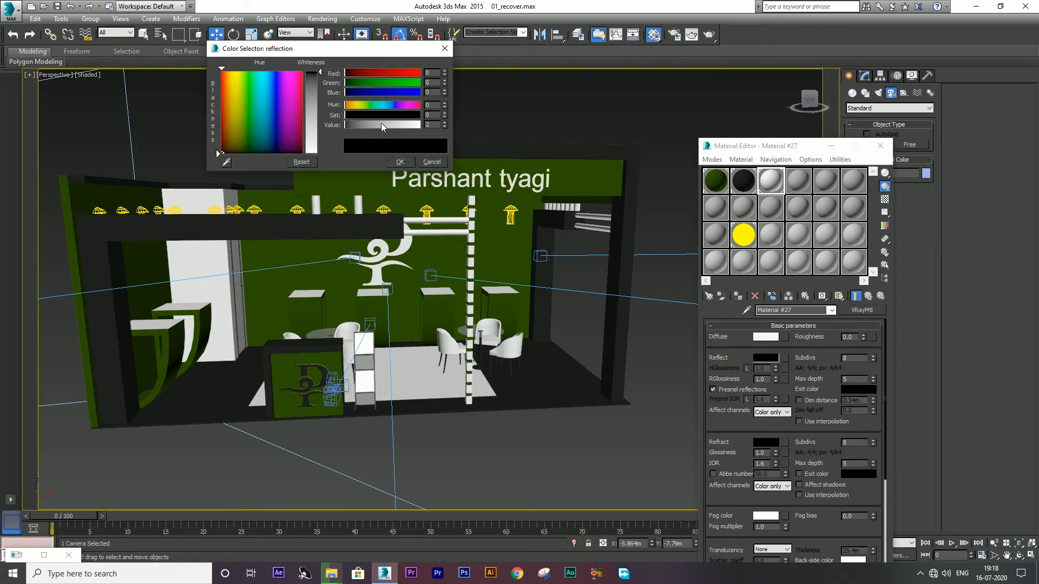
pyautogui.press('Return')
pyautogui.click(407, 164)
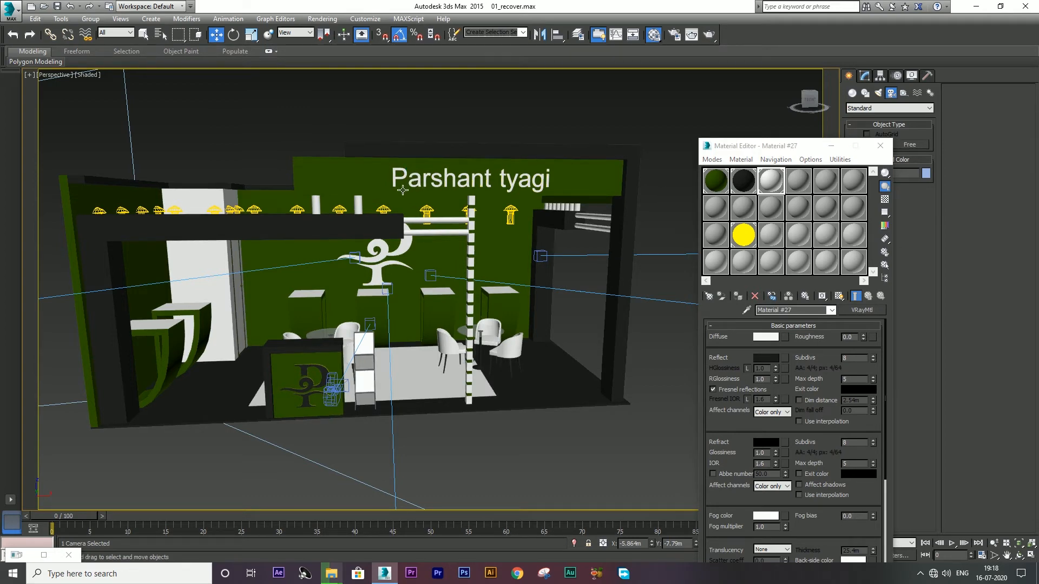
# Step: Render the perspective view of the green stall, then close the finished render window
pyautogui.click(710, 34)
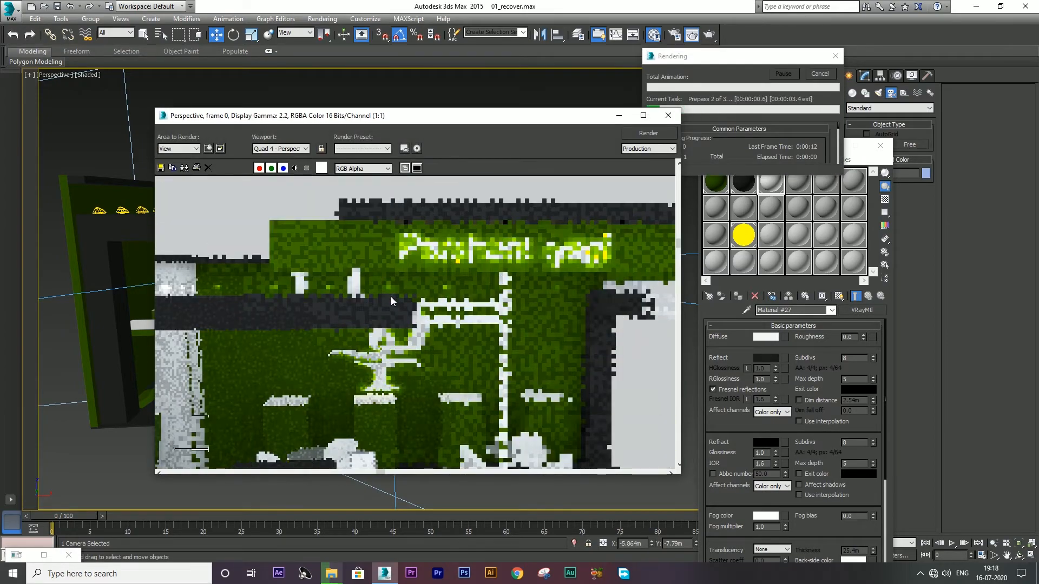
pyautogui.scroll(-1, 396, 286)
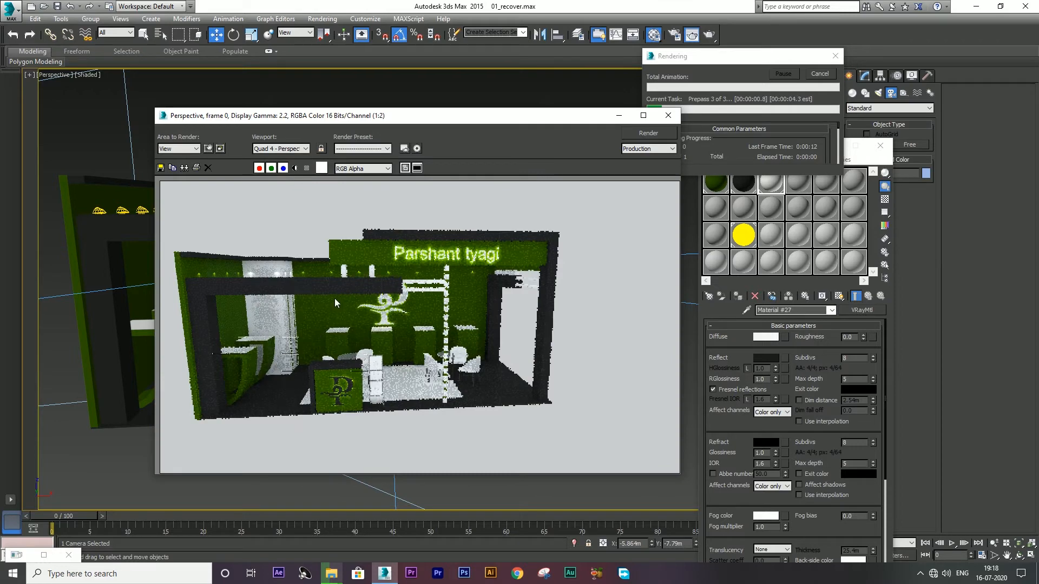
pyautogui.scroll(1, 372, 415)
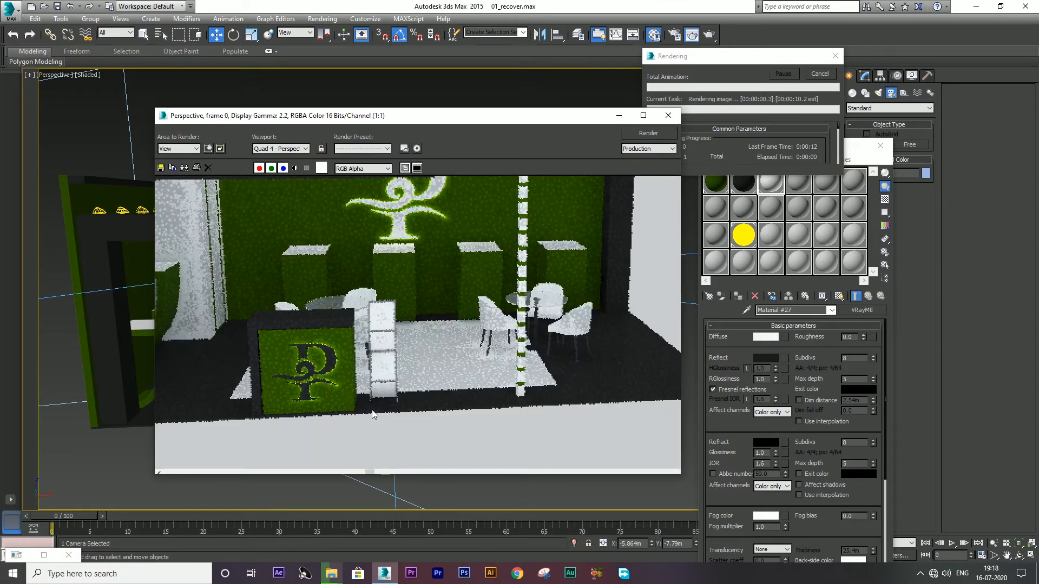
pyautogui.scroll(-1, 314, 373)
pyautogui.scroll(2, 264, 354)
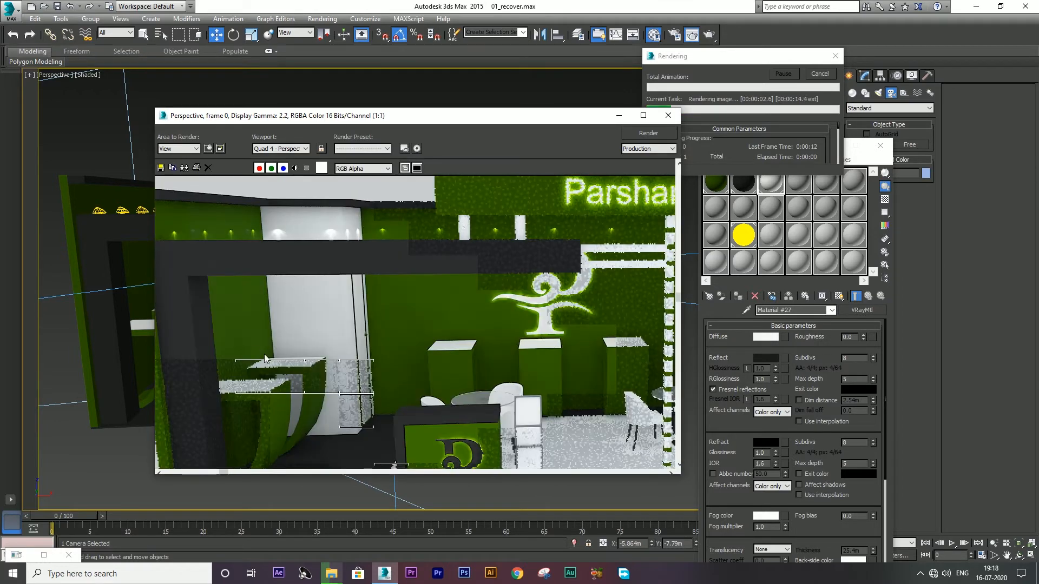
pyautogui.scroll(-1, 325, 314)
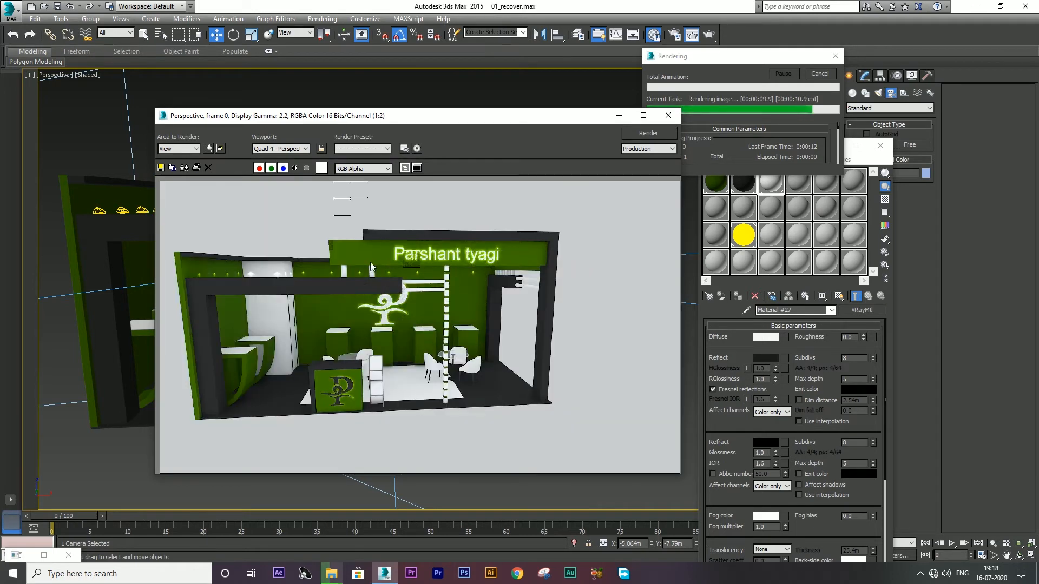
pyautogui.scroll(1, 370, 262)
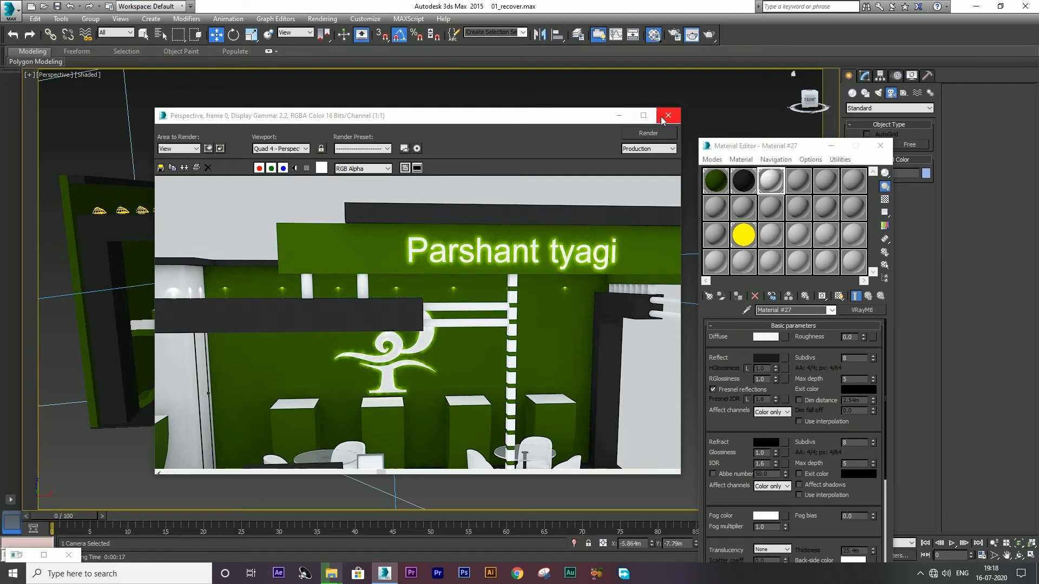
pyautogui.click(667, 116)
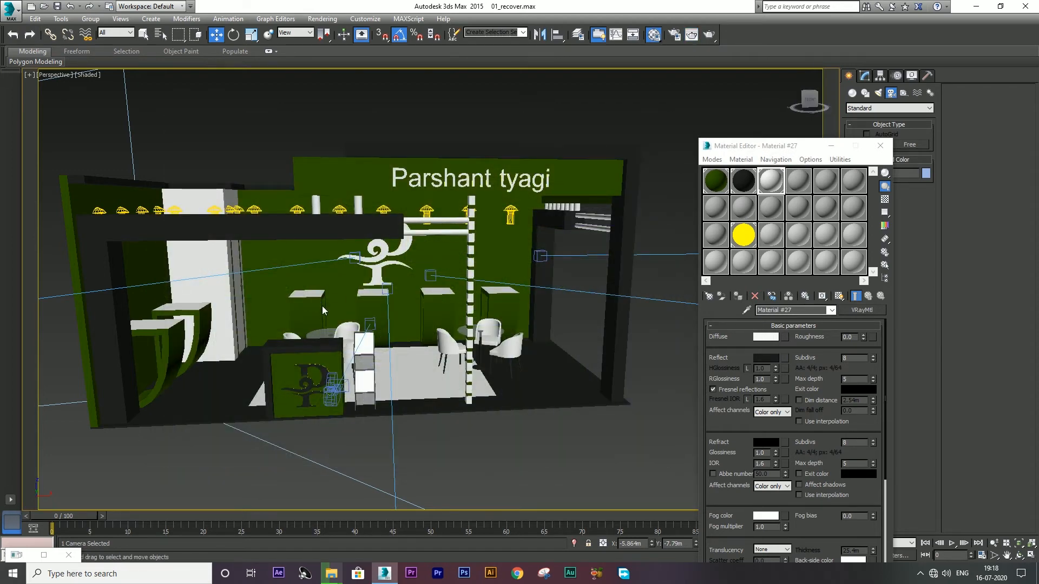
# Step: In the maximized Top view, draw a standard primitive Plane beneath the stall
pyautogui.hotkey('alt', 'w')
pyautogui.rightClick(200, 215)
pyautogui.hotkey('alt', 'w')
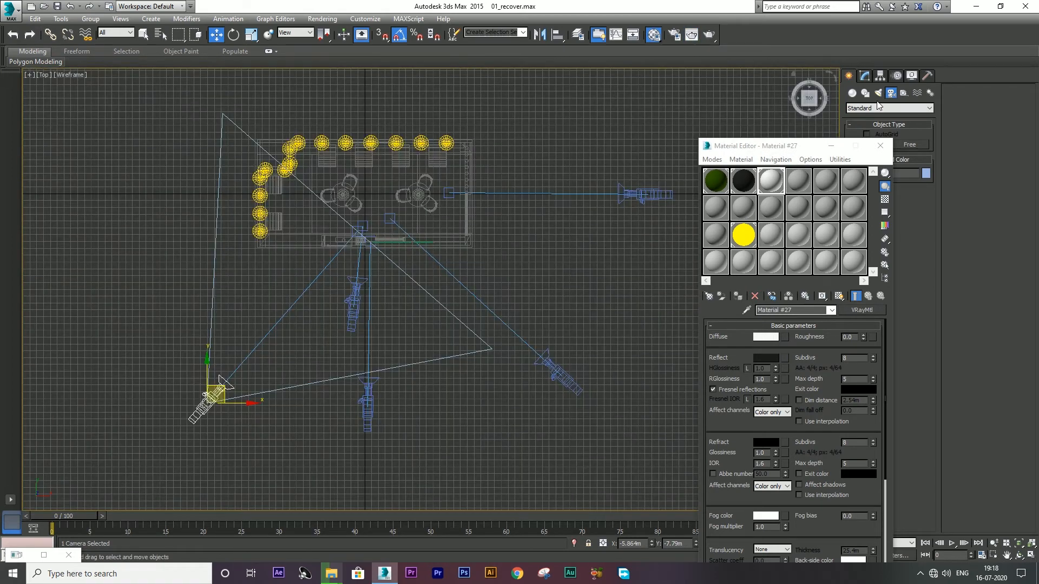
pyautogui.click(852, 93)
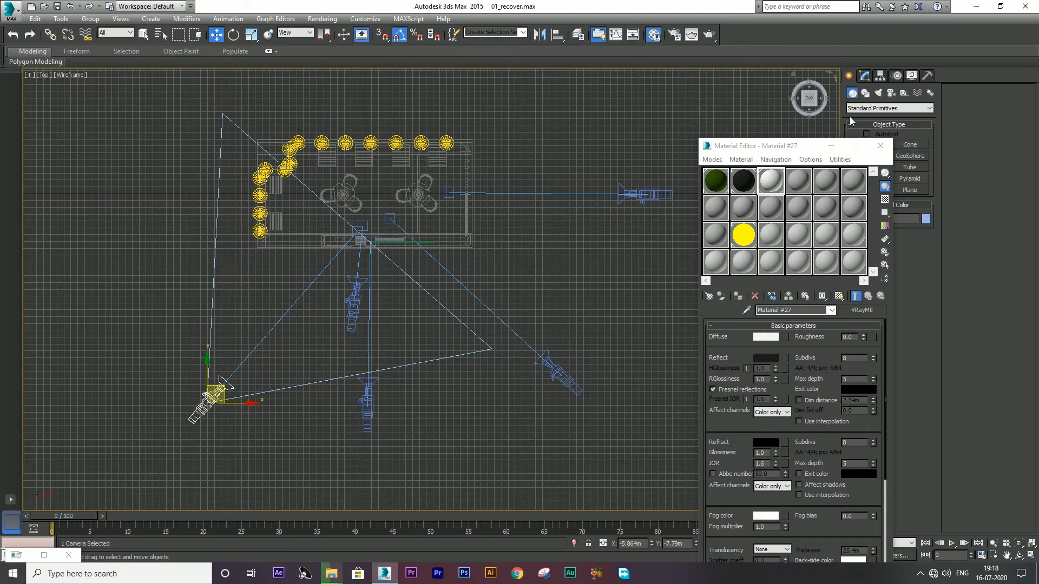
pyautogui.click(880, 146)
pyautogui.click(907, 191)
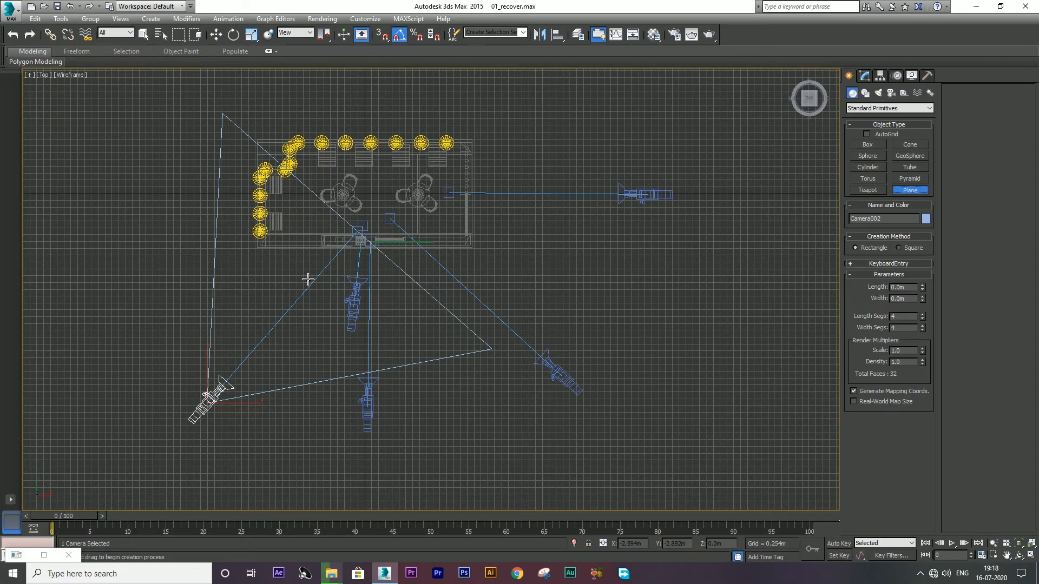
pyautogui.moveTo(301, 272); pyautogui.dragTo(490, 417)
# Step: Move the new plane to the origin at X 0, Y 0, Z 0
pyautogui.press('w')
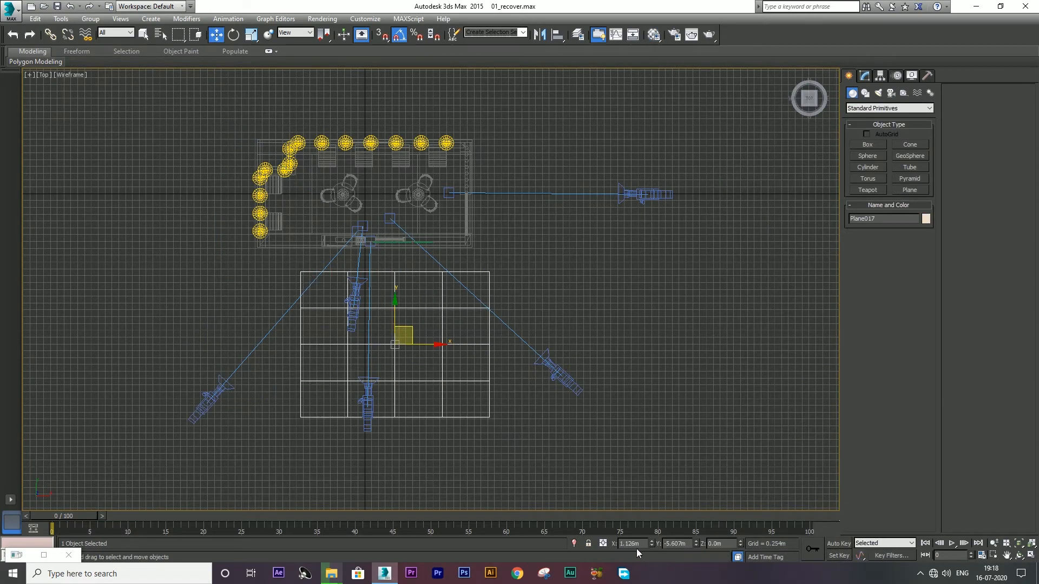
pyautogui.write('0')
pyautogui.press('Tab')
pyautogui.write('0')
pyautogui.press('Tab')
pyautogui.write('0')
pyautogui.press('Tab')
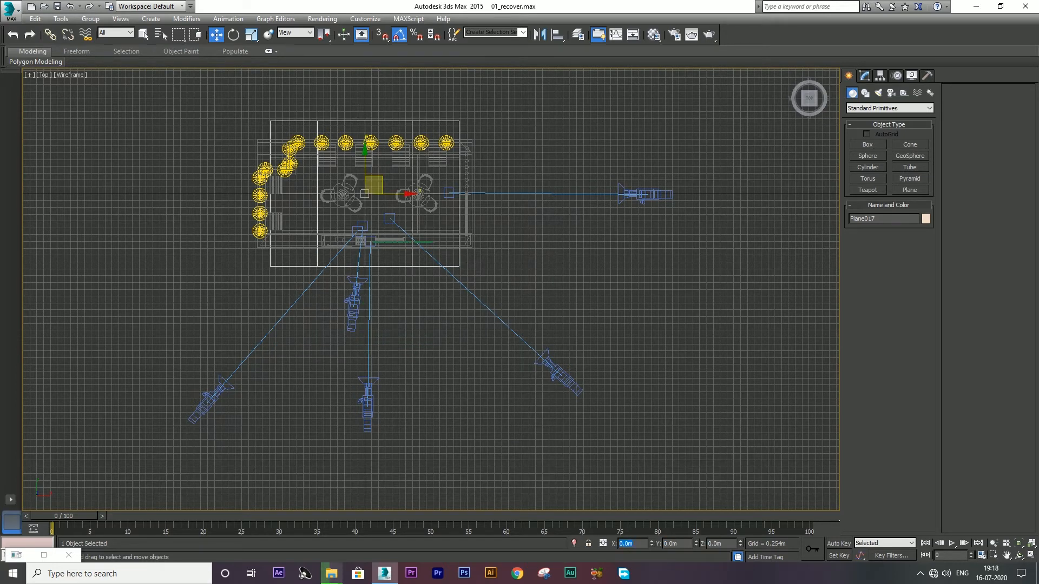
# Step: Set the plane's length and width to 50 m with 1 length and width segment
pyautogui.click(865, 78)
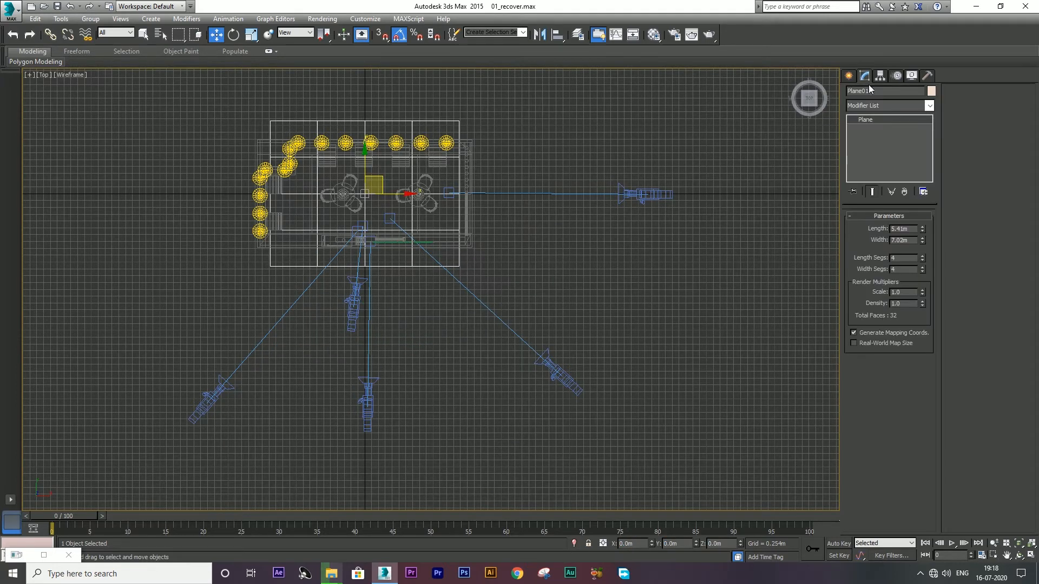
pyautogui.click(914, 241)
pyautogui.doubleClick(915, 228)
pyautogui.write('500')
pyautogui.press('Tab')
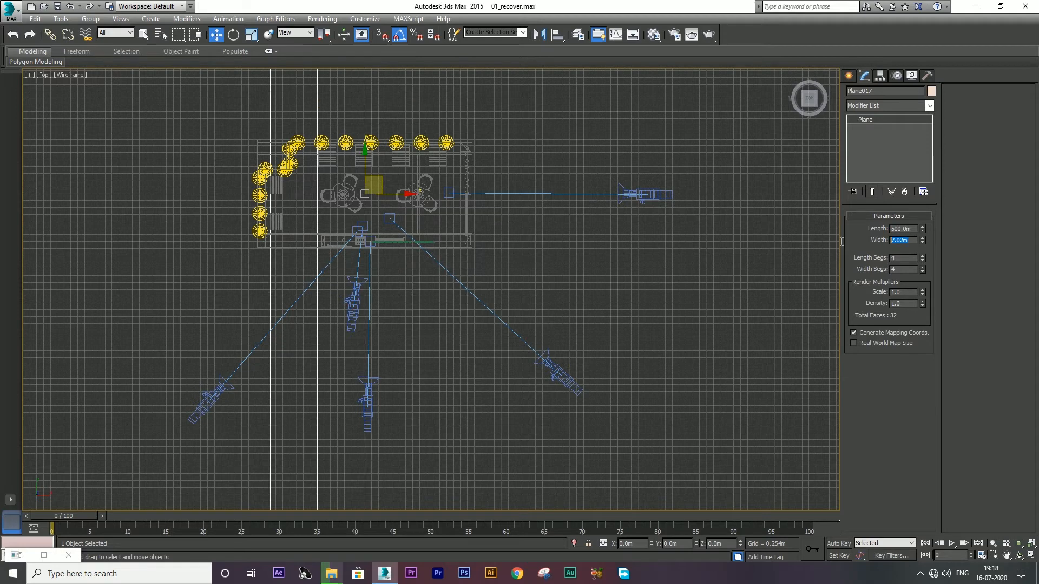
pyautogui.write('50')
pyautogui.hotkey('shift', 'Tab')
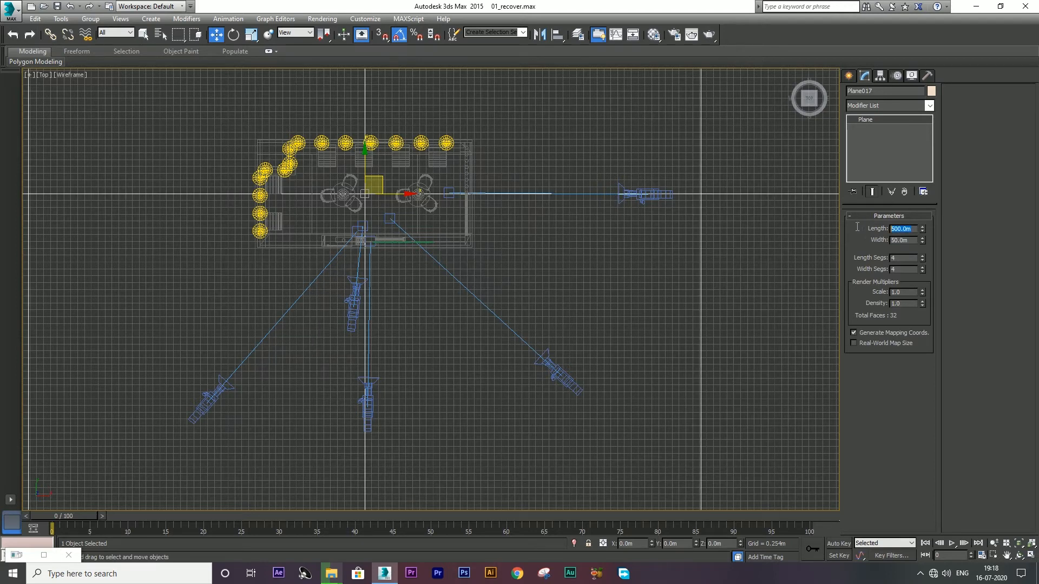
pyautogui.write('5')
pyautogui.press('Tab')
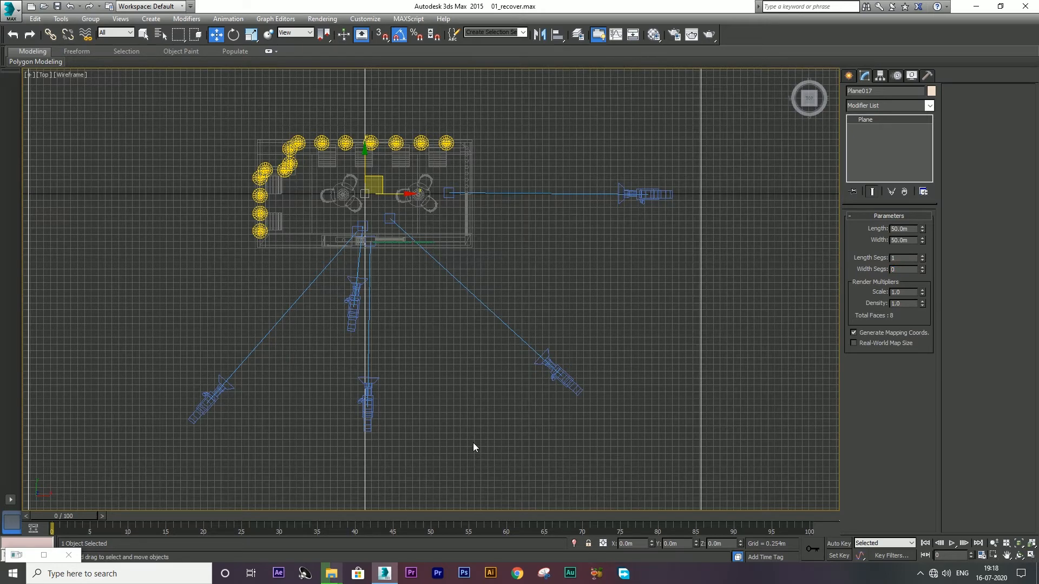
pyautogui.press('Return')
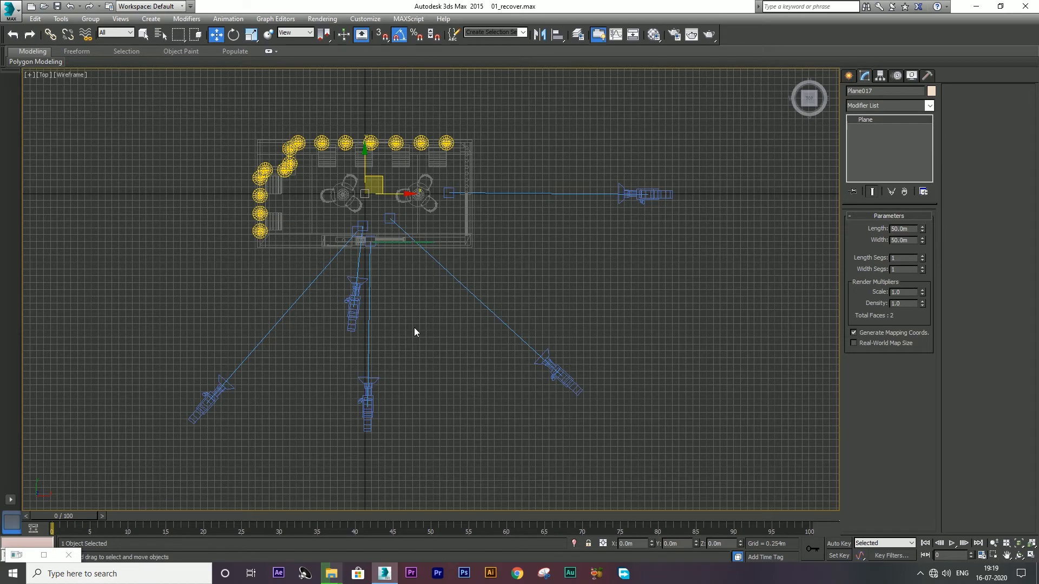
pyautogui.hotkey('alt', 'w')
pyautogui.rightClick(503, 414)
pyautogui.hotkey('alt', 'w')
pyautogui.scroll(-5, 380, 436)
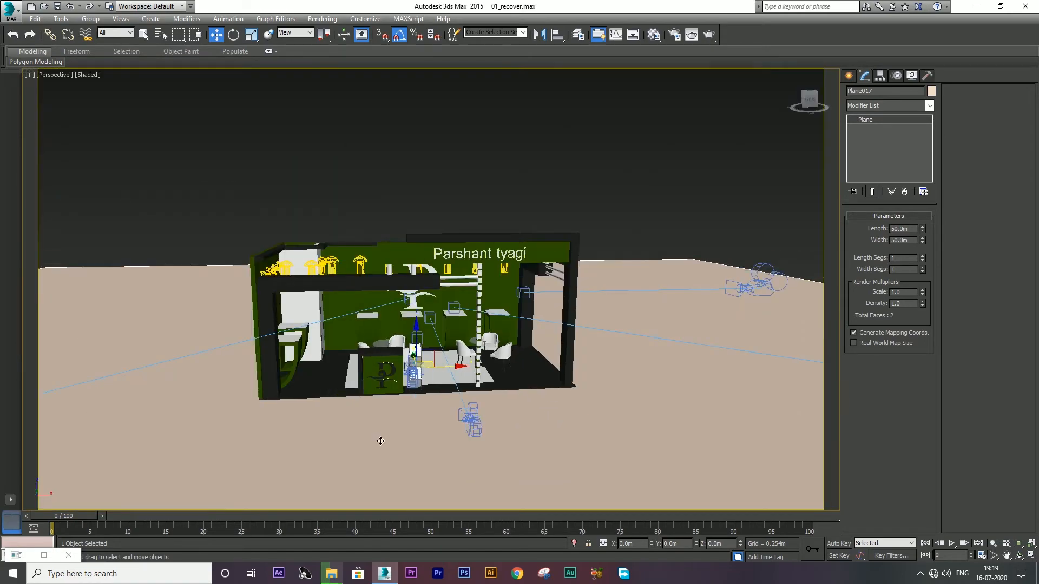
# Step: Assign a new material with a near-black diffuse colour to the ground plane
pyautogui.scroll(3, 380, 434)
pyautogui.press('m')
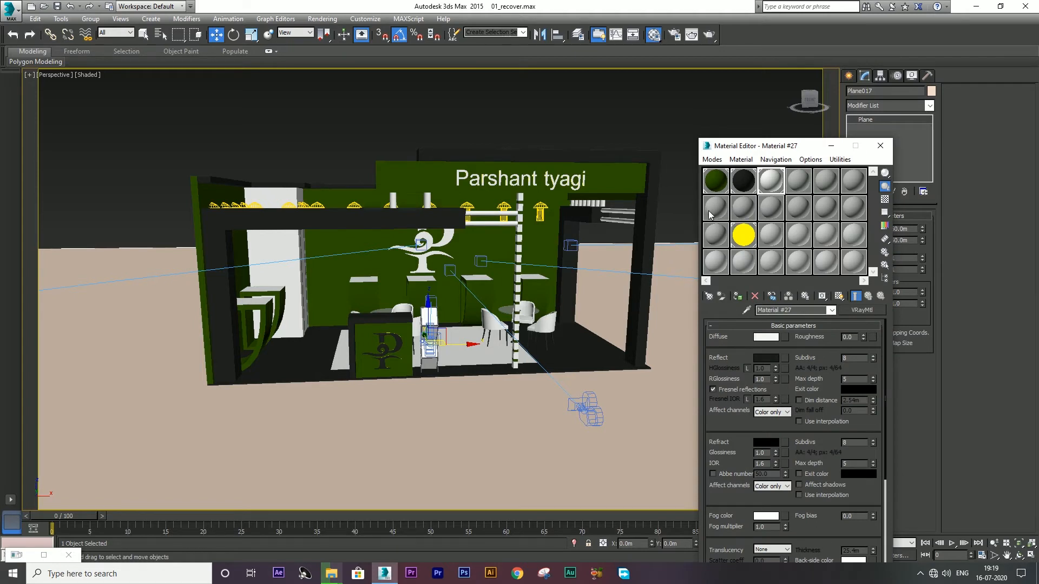
pyautogui.click(708, 210)
pyautogui.click(768, 338)
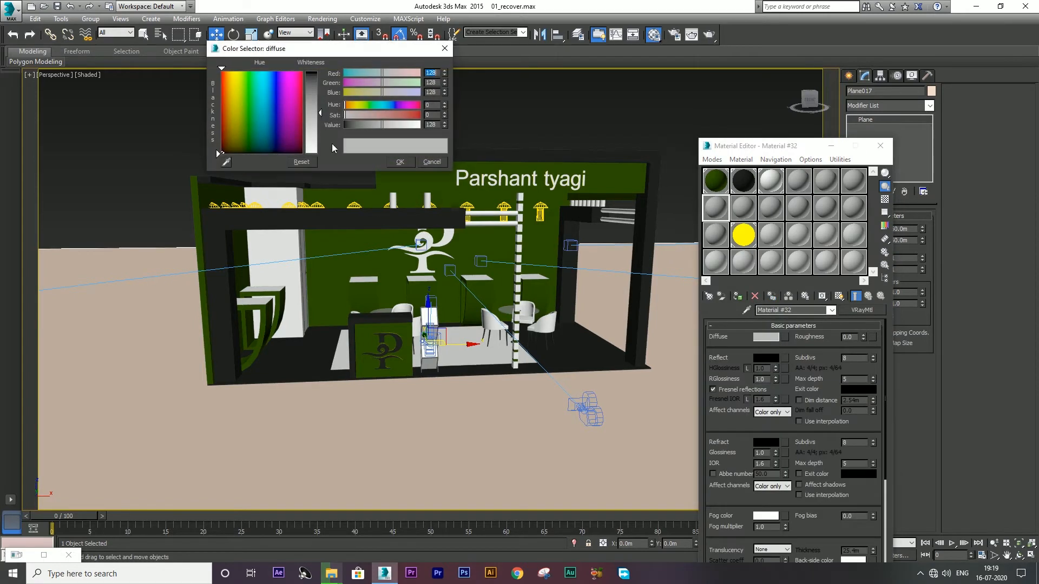
pyautogui.moveTo(316, 85); pyautogui.dragTo(318, 72)
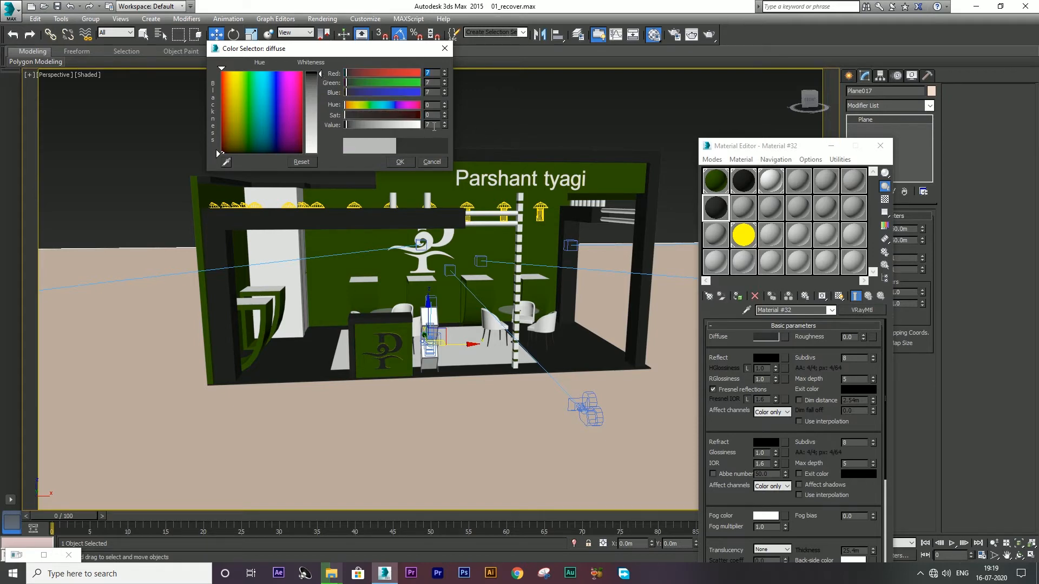
pyautogui.click(401, 161)
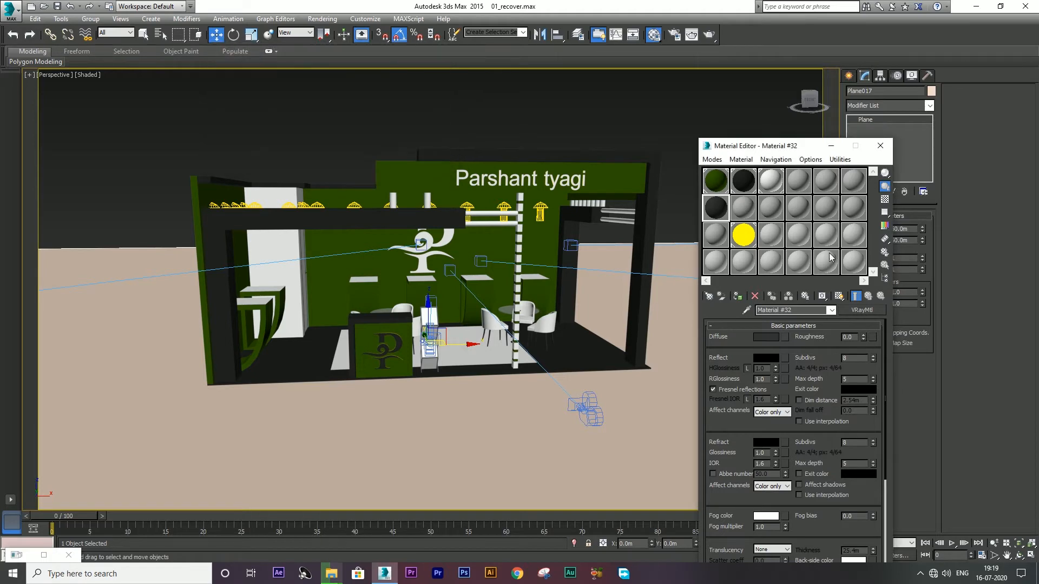
pyautogui.click(735, 299)
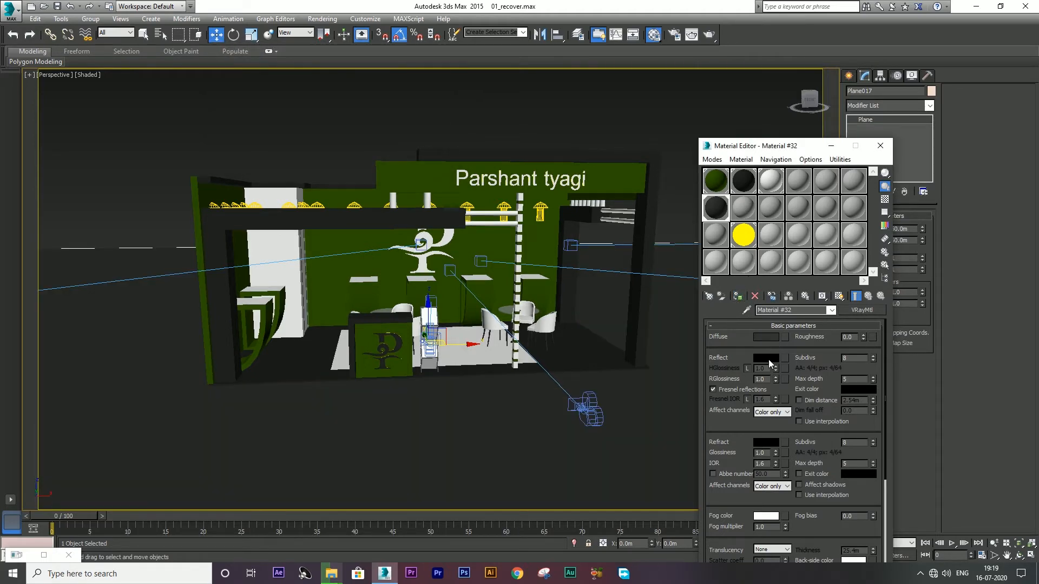
# Step: Set the floor material's Reflect colour to grey 144 and reflection glossiness to 0.94
pyautogui.click(767, 358)
pyautogui.moveTo(315, 103); pyautogui.dragTo(317, 118)
pyautogui.click(399, 162)
pyautogui.click(776, 381)
pyautogui.click(777, 381)
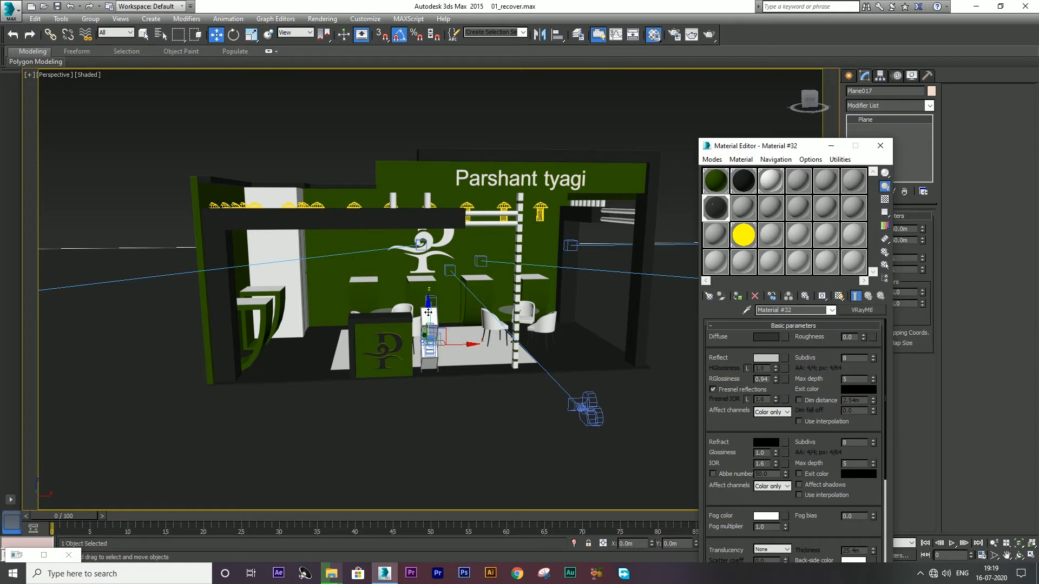
# Step: Save the scene and render the perspective view with the reflective floor
pyautogui.click(11, 10)
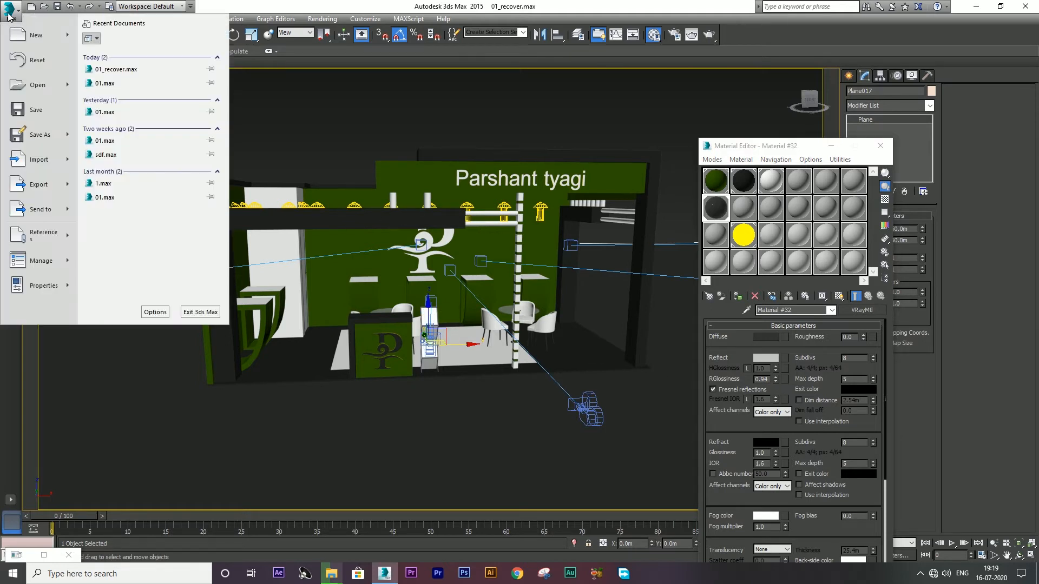
pyautogui.click(34, 111)
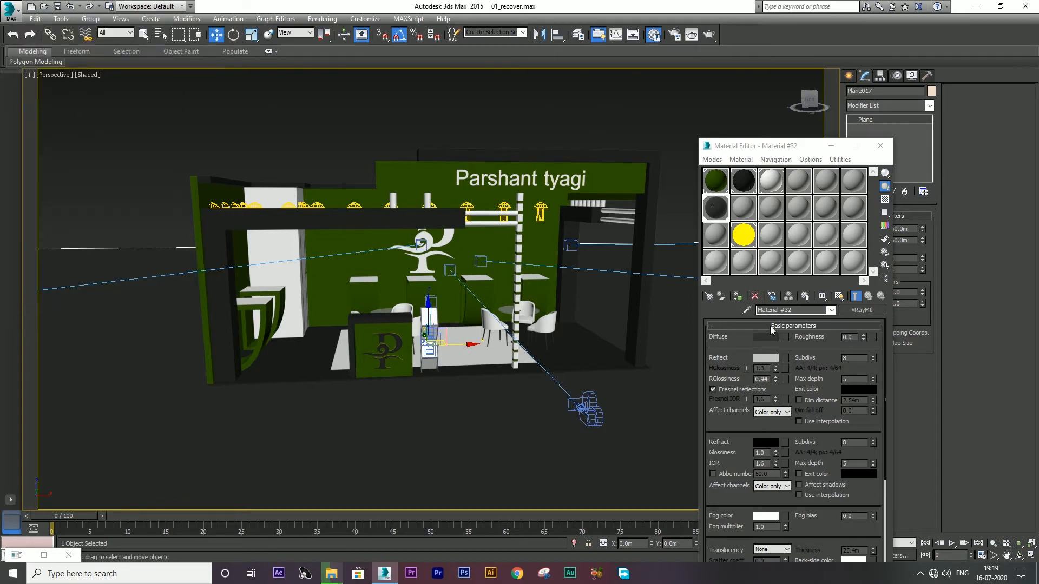
pyautogui.click(709, 35)
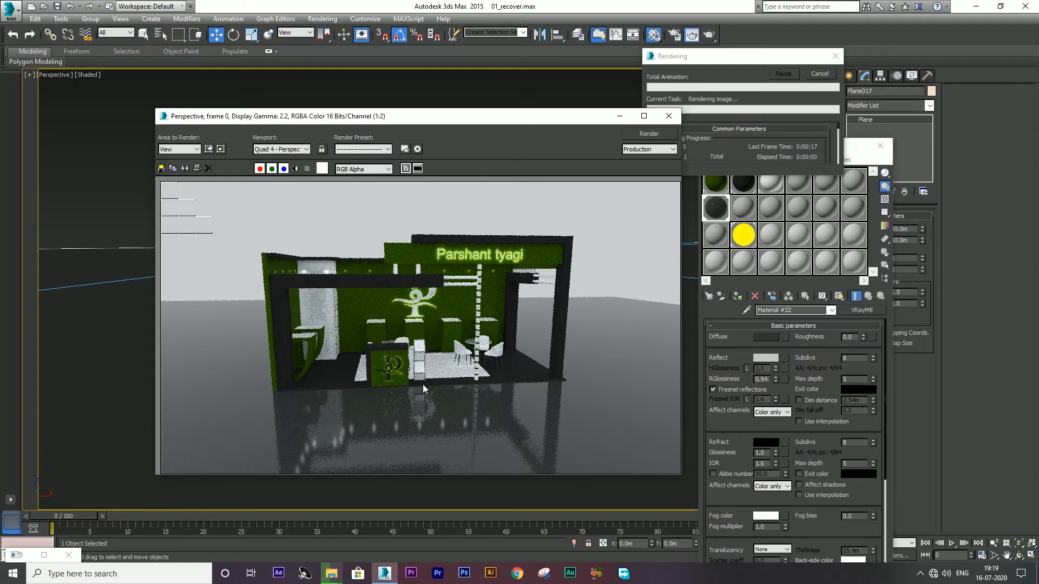
pyautogui.scroll(-1, 354, 424)
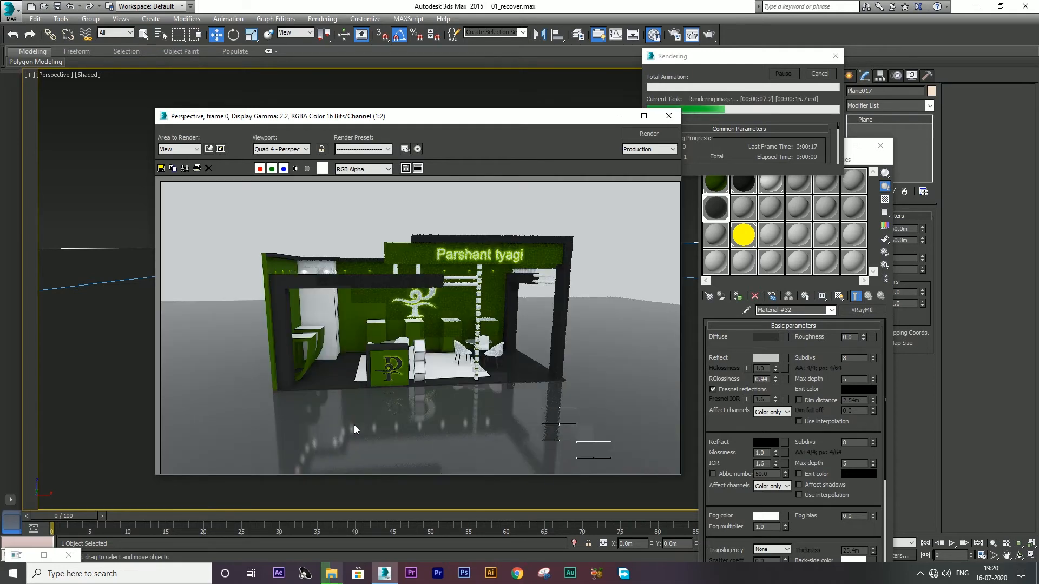
pyautogui.click(671, 116)
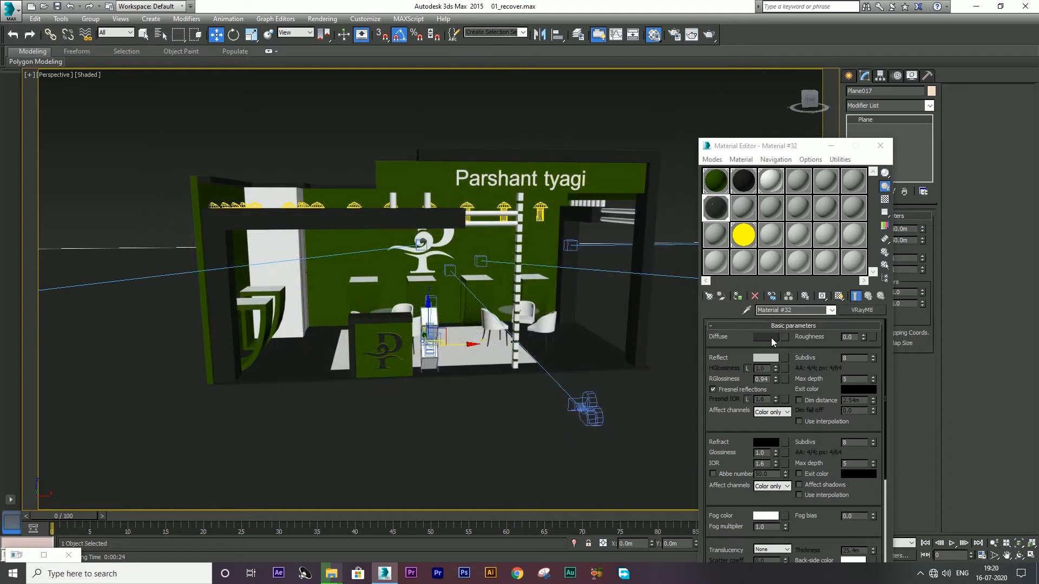
# Step: Change the floor material's diffuse colour to pure black
pyautogui.click(771, 337)
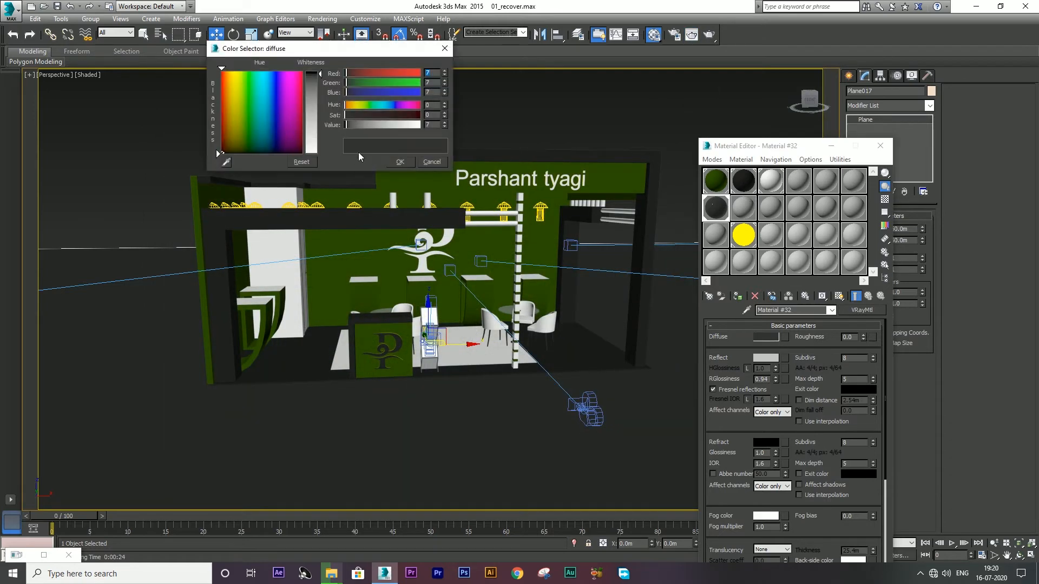
pyautogui.moveTo(318, 72); pyautogui.dragTo(318, 66)
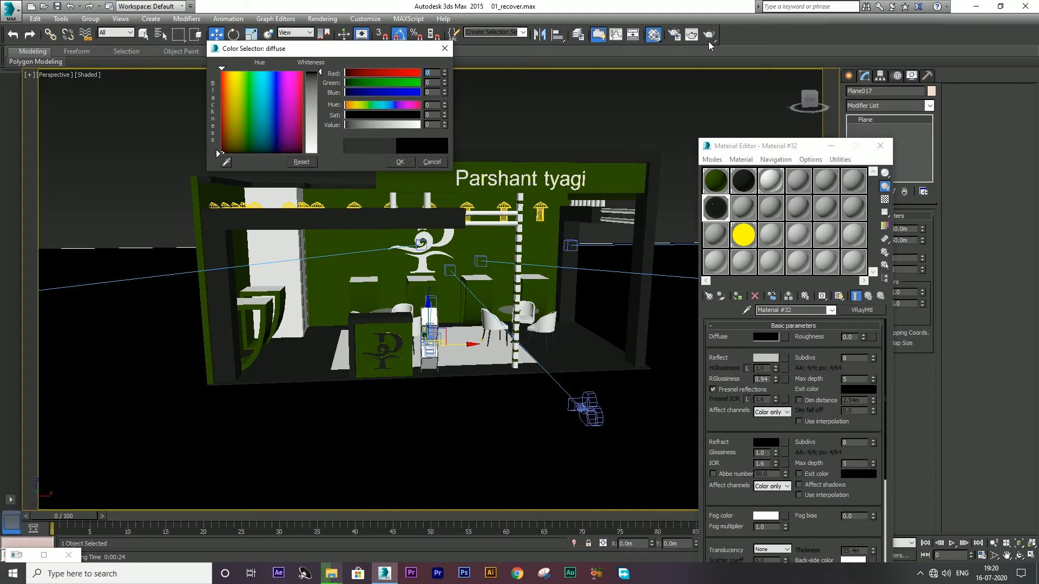
pyautogui.click(400, 162)
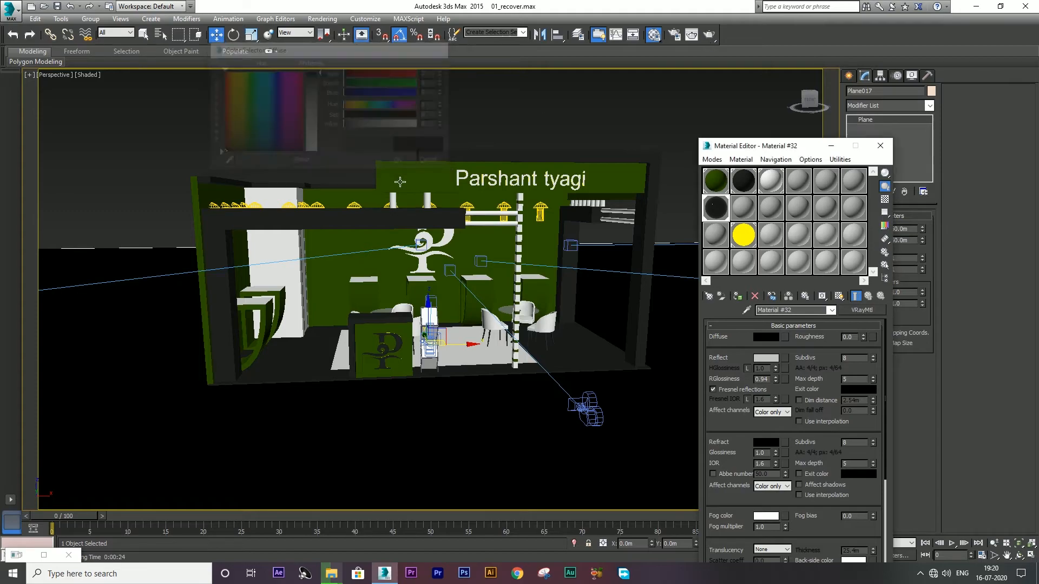
# Step: Render the perspective view of the stall and let the V-Ray frame finish
pyautogui.click(708, 39)
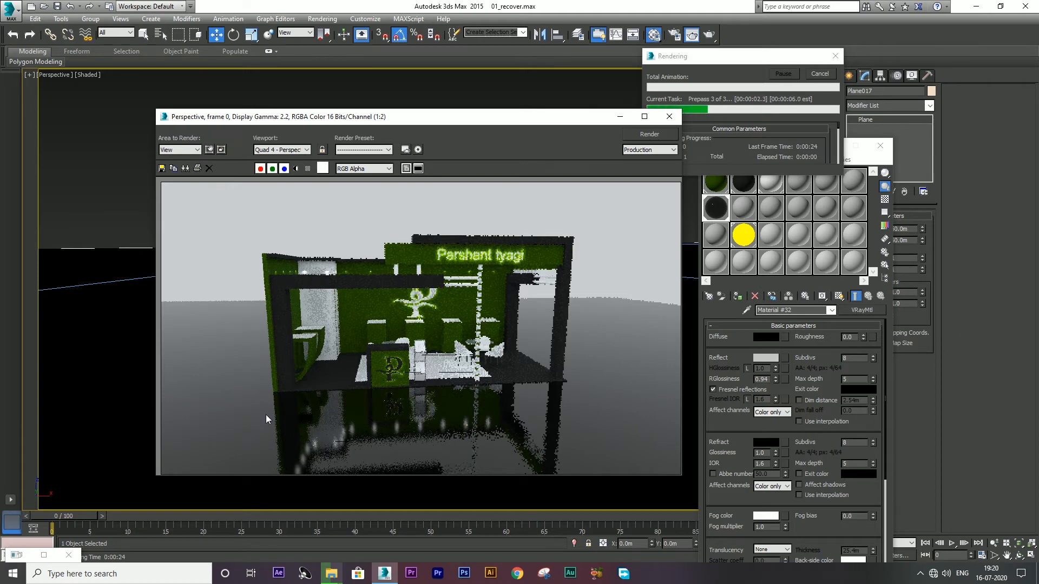
pyautogui.scroll(1, 265, 414)
pyautogui.scroll(-1, 293, 332)
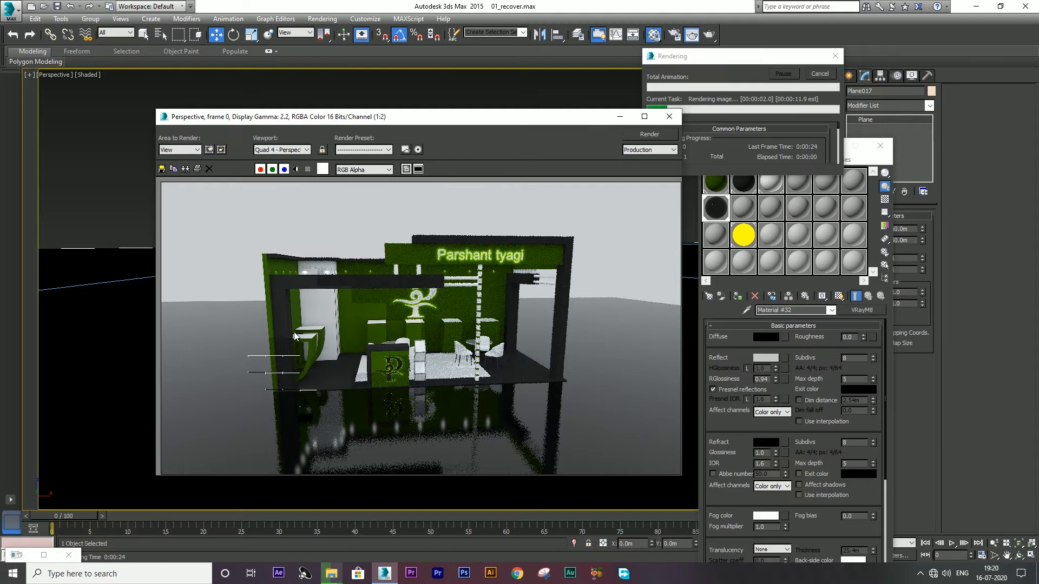
pyautogui.scroll(1, 276, 398)
pyautogui.scroll(-1, 275, 399)
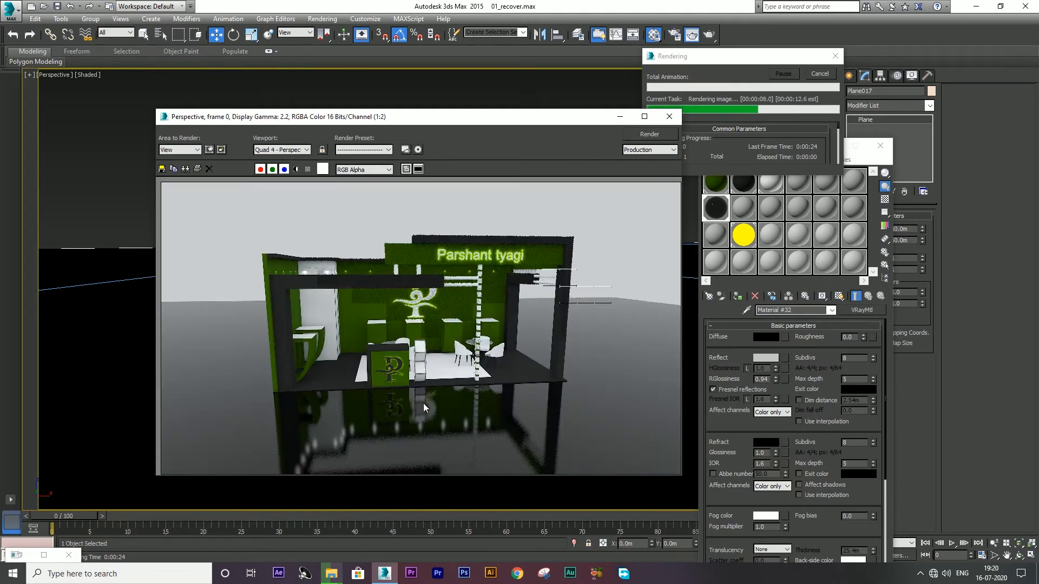
pyautogui.scroll(1, 445, 256)
pyautogui.scroll(-1, 445, 255)
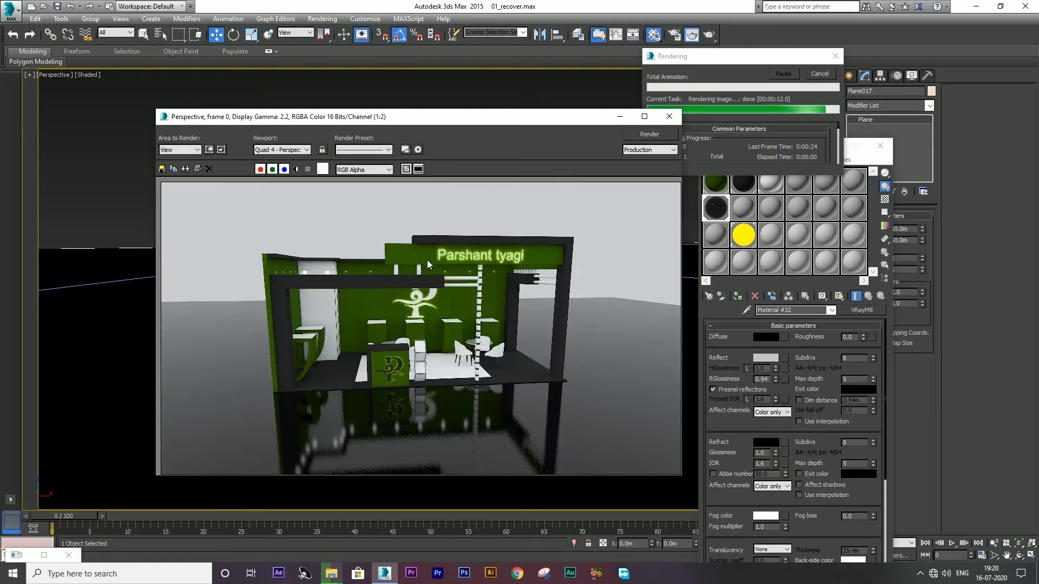
# Step: Save the finished render as JPEG file '02' in the Render folder
pyautogui.click(161, 168)
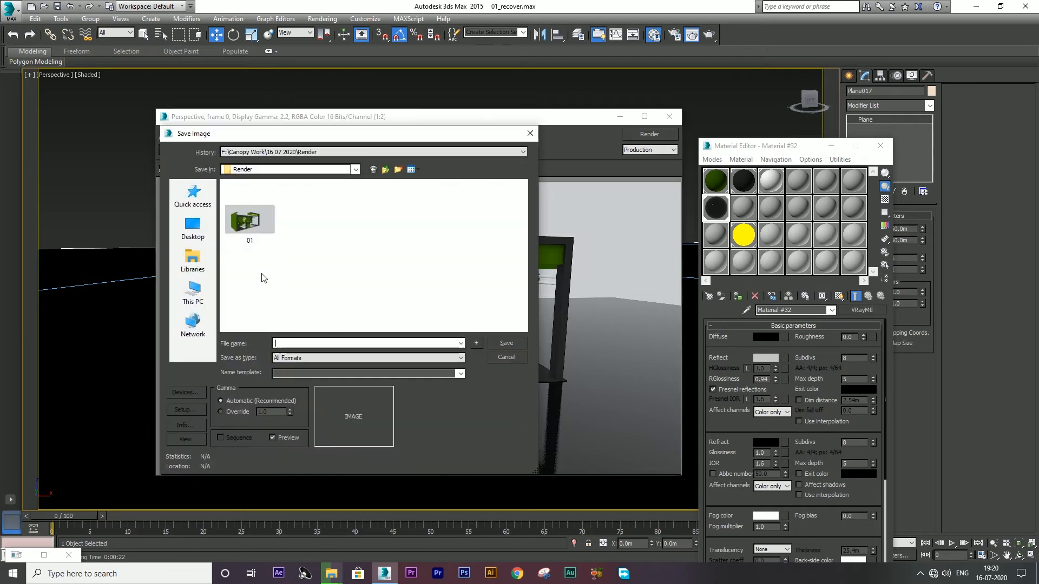
pyautogui.write('02')
pyautogui.click(311, 358)
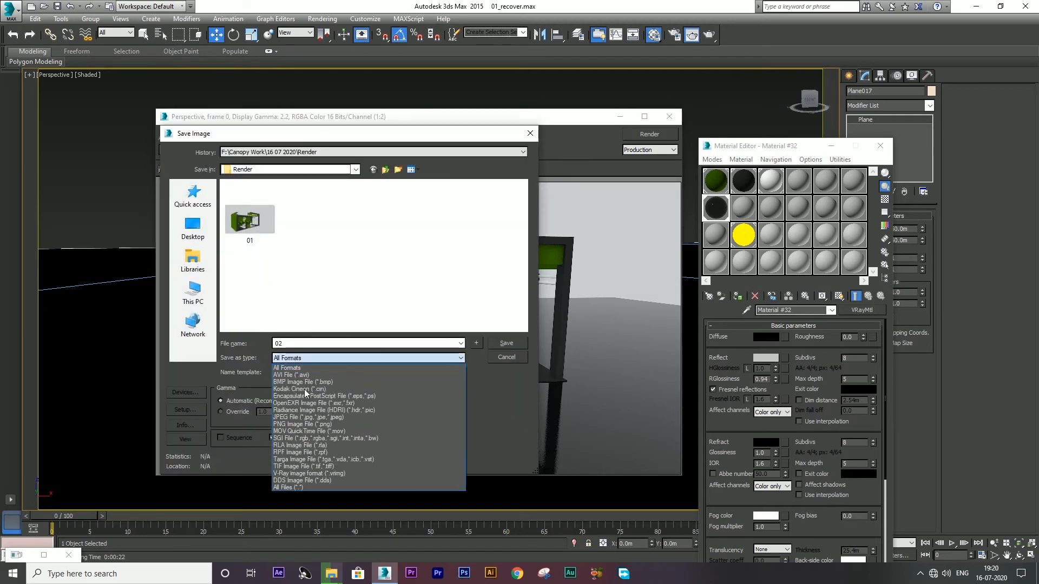
pyautogui.click(304, 417)
pyautogui.click(510, 345)
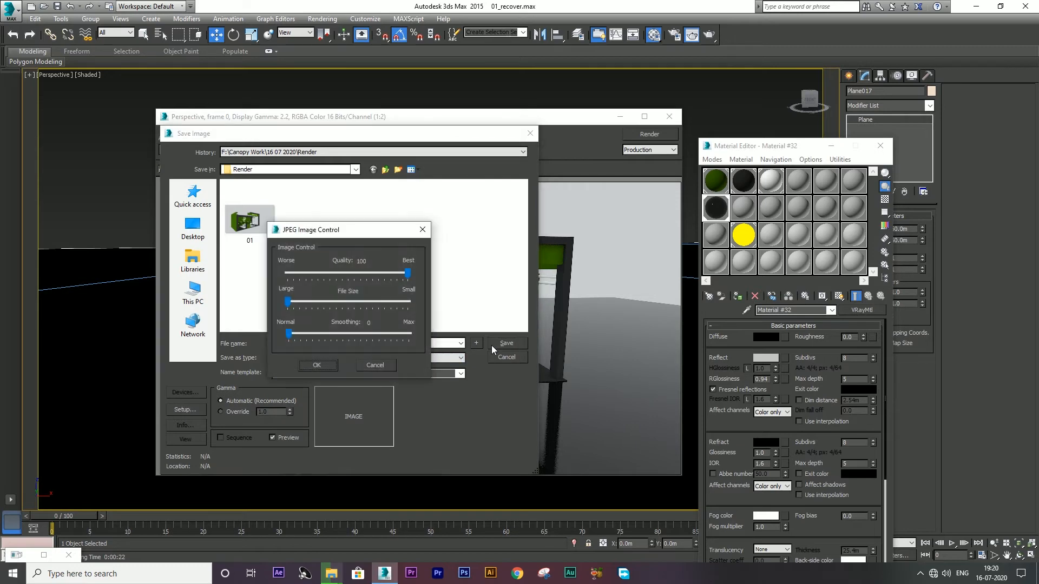
pyautogui.click(300, 364)
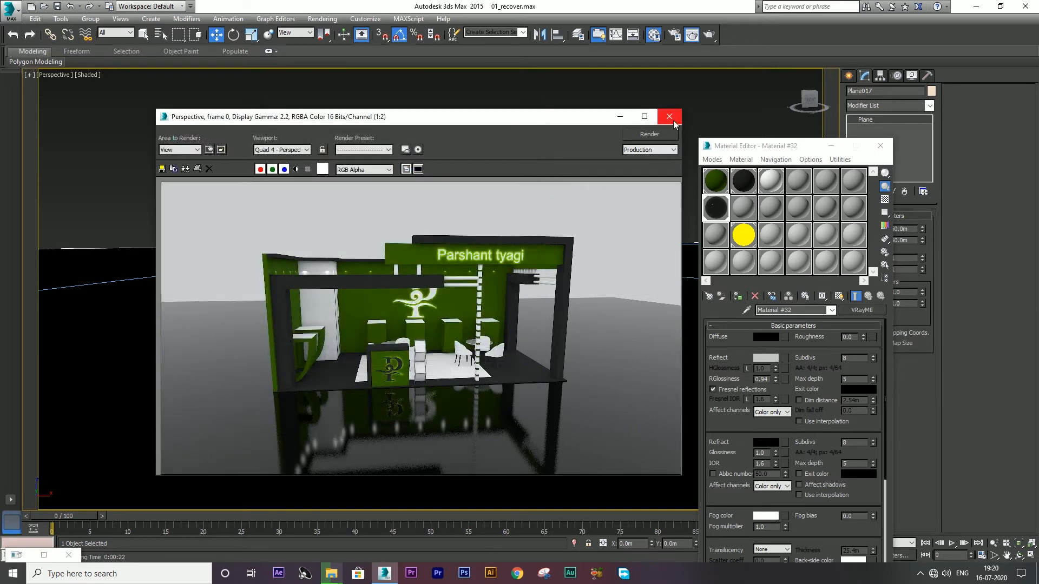
# Step: Close the rendered image window and restore the maximized perspective view
pyautogui.click(669, 116)
pyautogui.hotkey('alt', 'w')
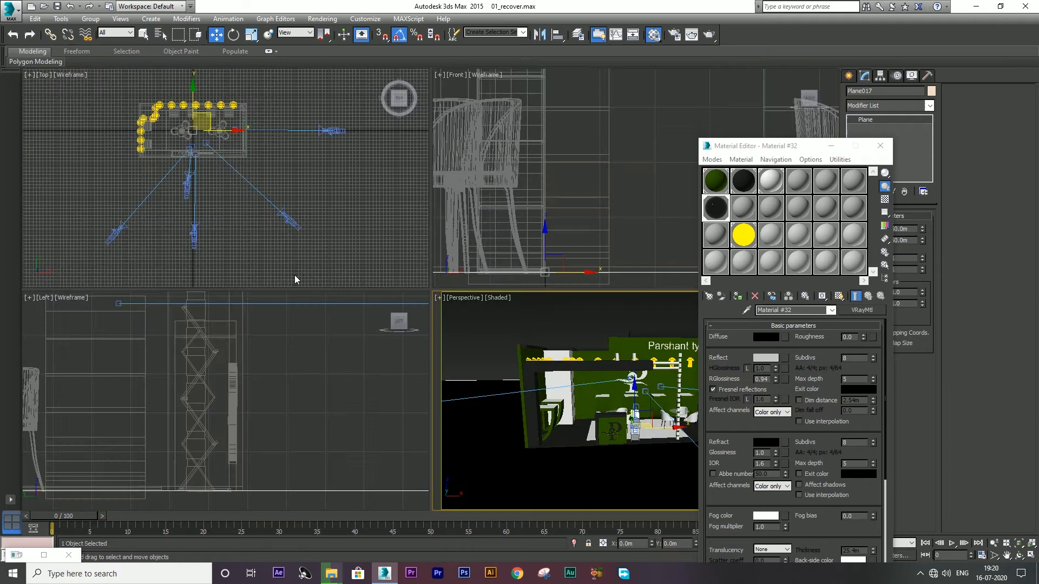
pyautogui.hotkey('alt', 'w')
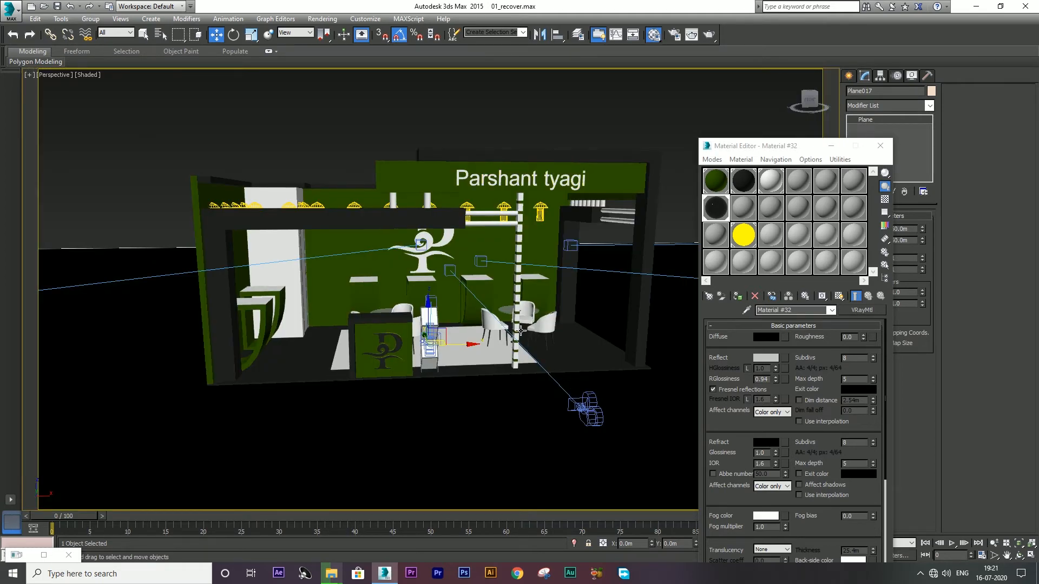
# Step: Set the Environment and Effects background colour to pure black (RGB 0, 0, 0)
pyautogui.press('8')
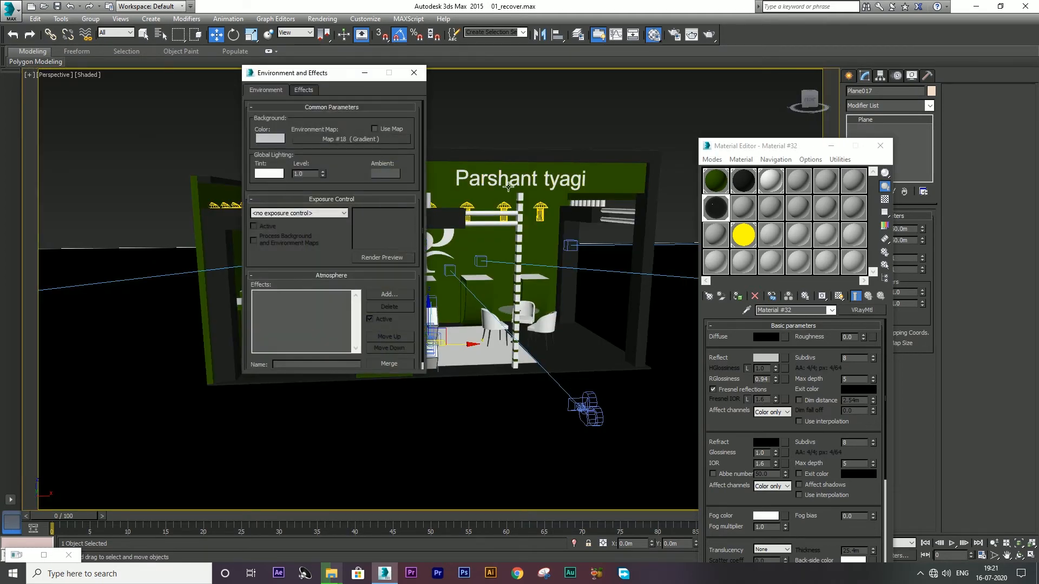
pyautogui.click(281, 139)
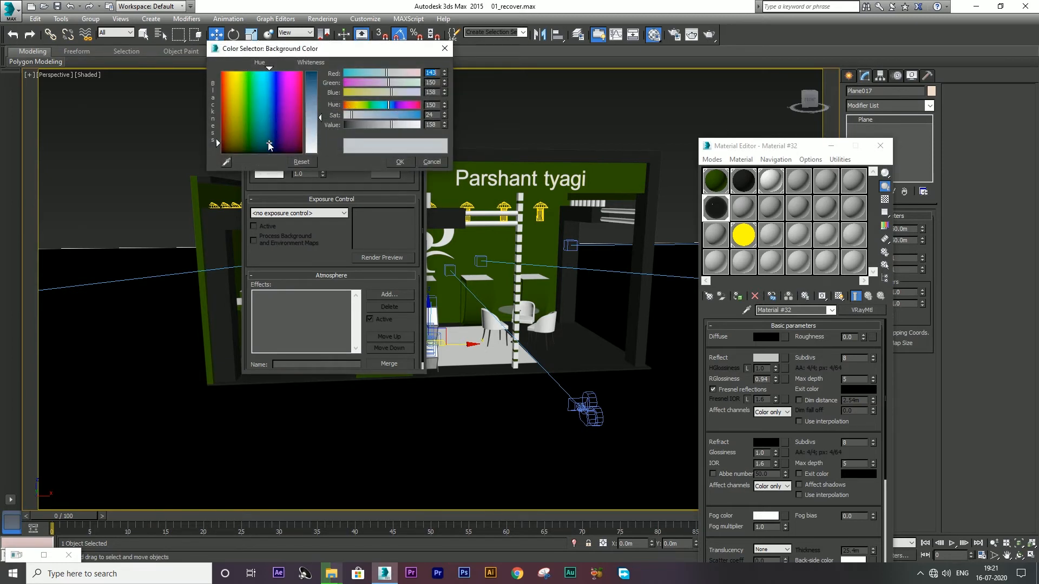
pyautogui.moveTo(268, 142); pyautogui.dragTo(269, 153)
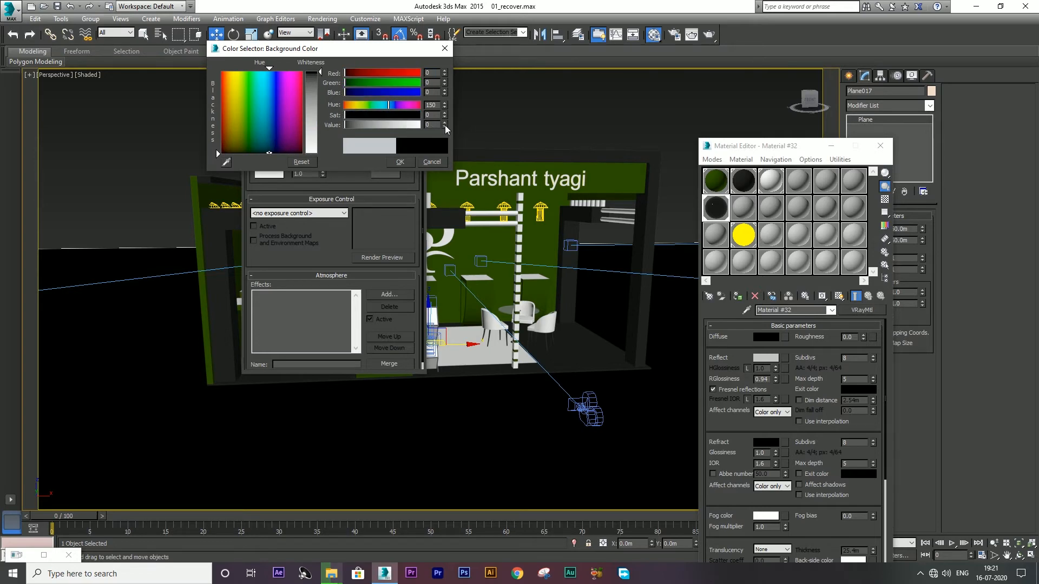
pyautogui.click(400, 161)
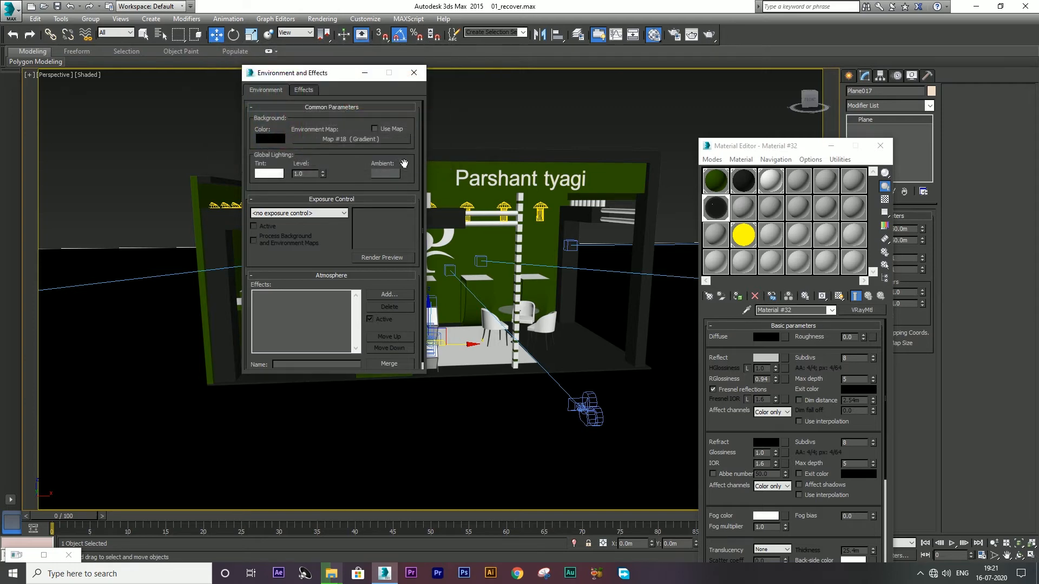
pyautogui.click(414, 73)
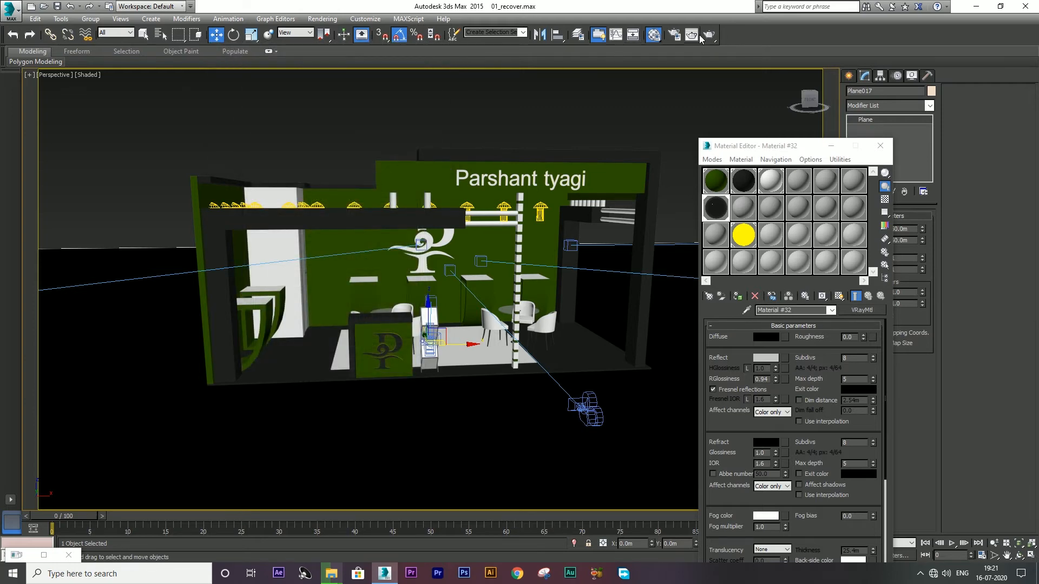
# Step: Render the perspective view against the black background, then close the render window
pyautogui.click(708, 34)
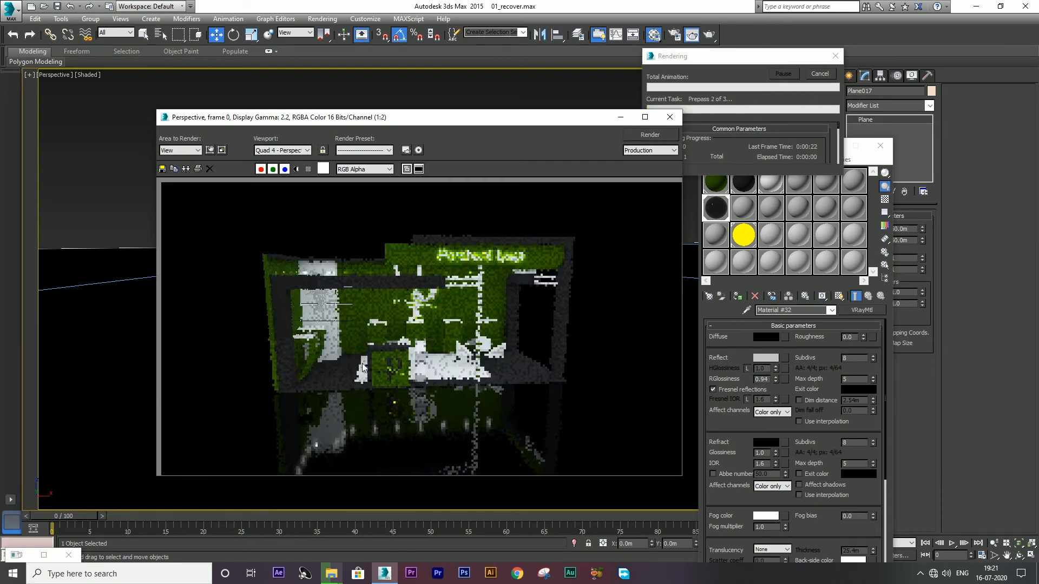
pyautogui.scroll(2, 368, 362)
pyautogui.scroll(-2, 363, 359)
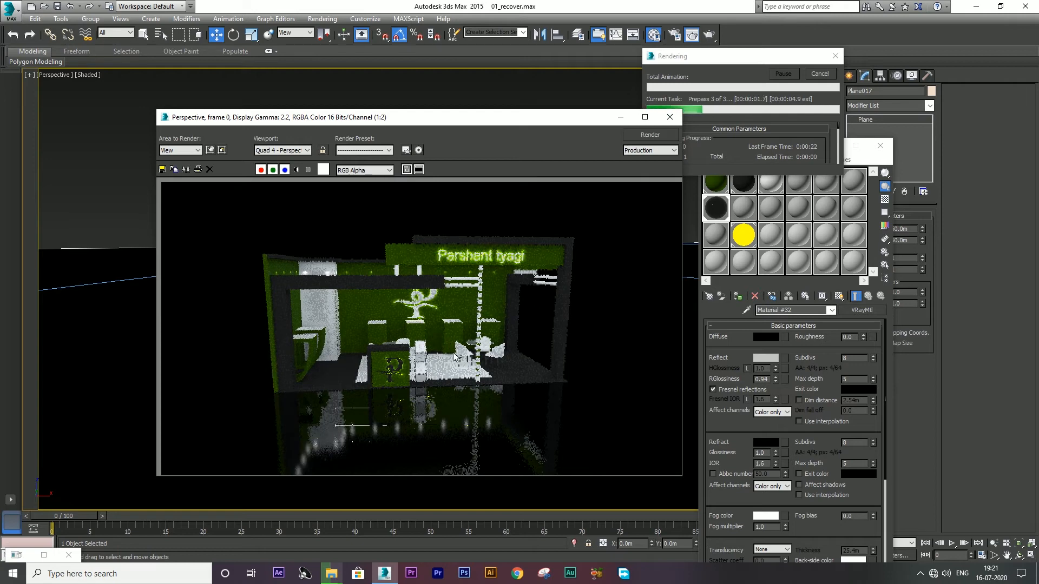
pyautogui.scroll(2, 284, 397)
pyautogui.scroll(-3, 285, 396)
pyautogui.scroll(1, 304, 364)
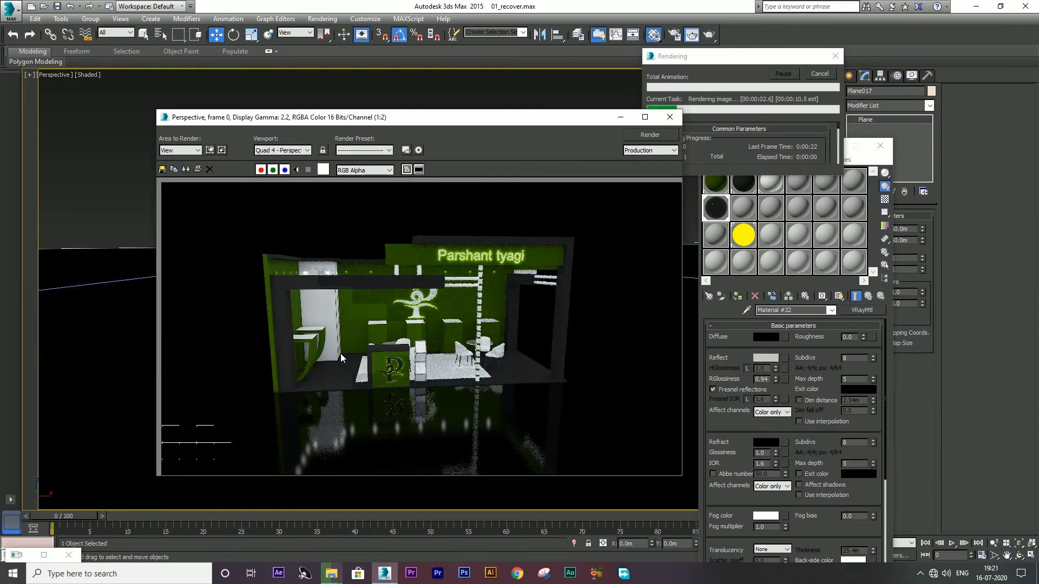
pyautogui.scroll(2, 414, 362)
pyautogui.scroll(-2, 400, 355)
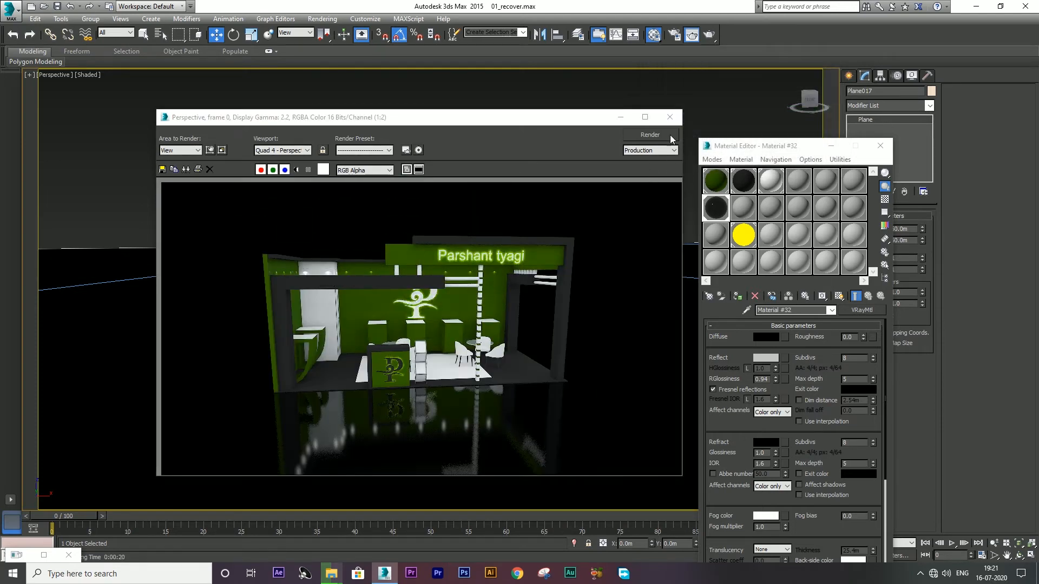
pyautogui.click(670, 117)
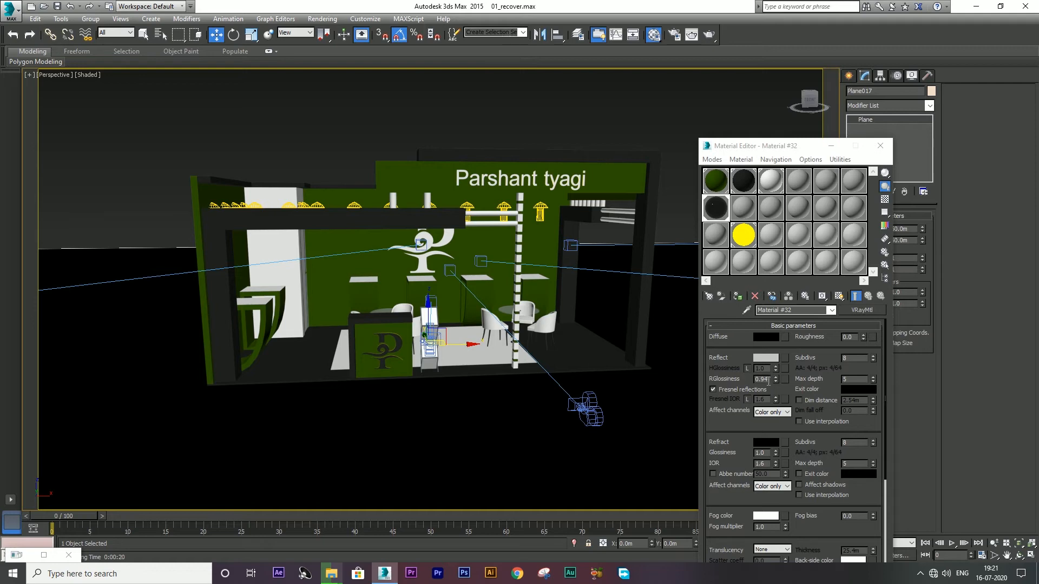
# Step: Set Material #32's reflection glossiness to 0.9
pyautogui.moveTo(769, 379); pyautogui.dragTo(724, 378)
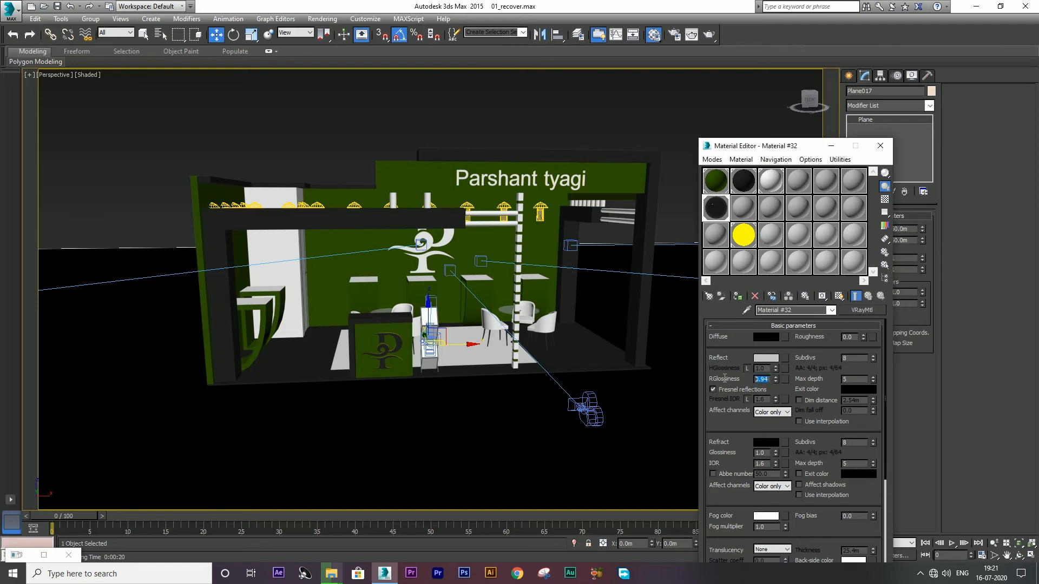
pyautogui.write('.')
pyautogui.press('Return')
# Step: Render the perspective view of the stall with the new floor glossiness
pyautogui.click(708, 35)
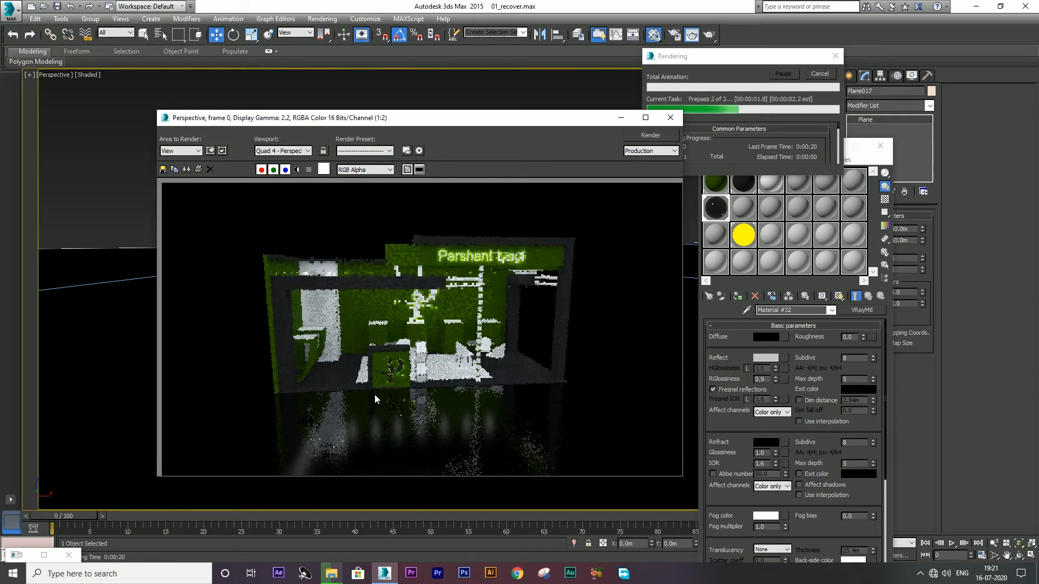
pyautogui.scroll(2, 292, 367)
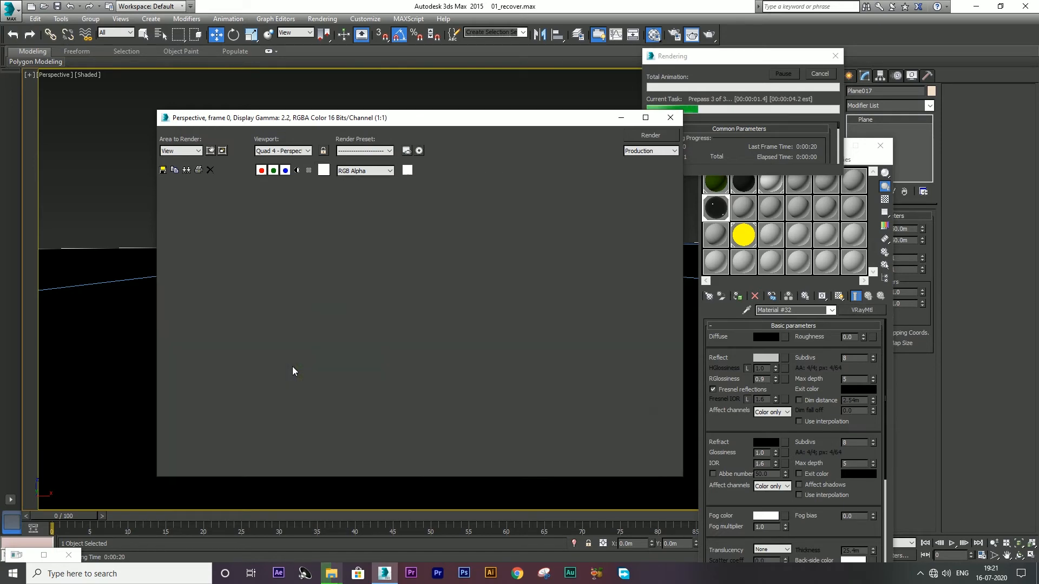
pyautogui.scroll(-2, 302, 363)
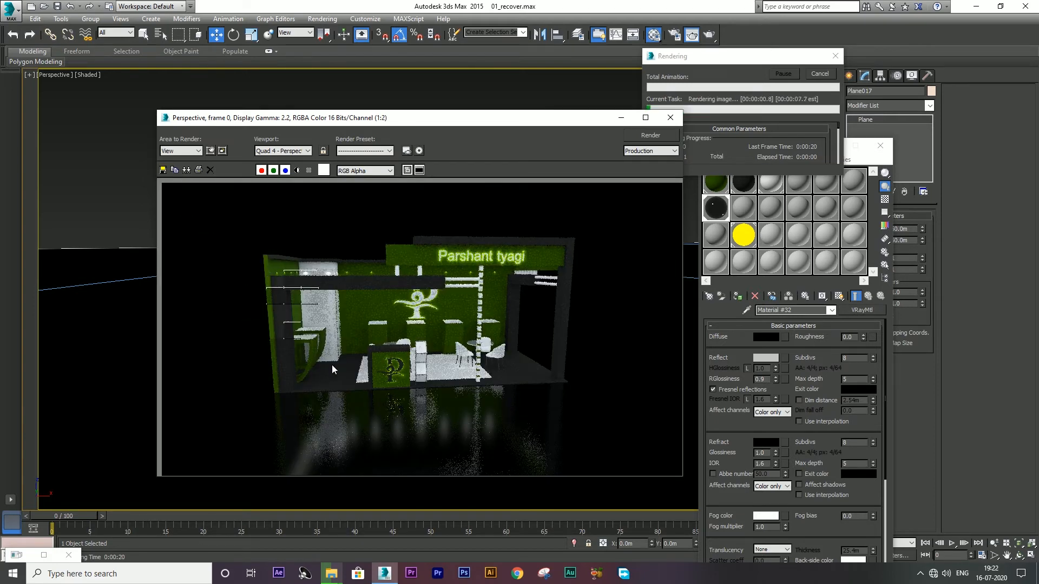
pyautogui.scroll(1, 288, 338)
pyautogui.scroll(-2, 284, 332)
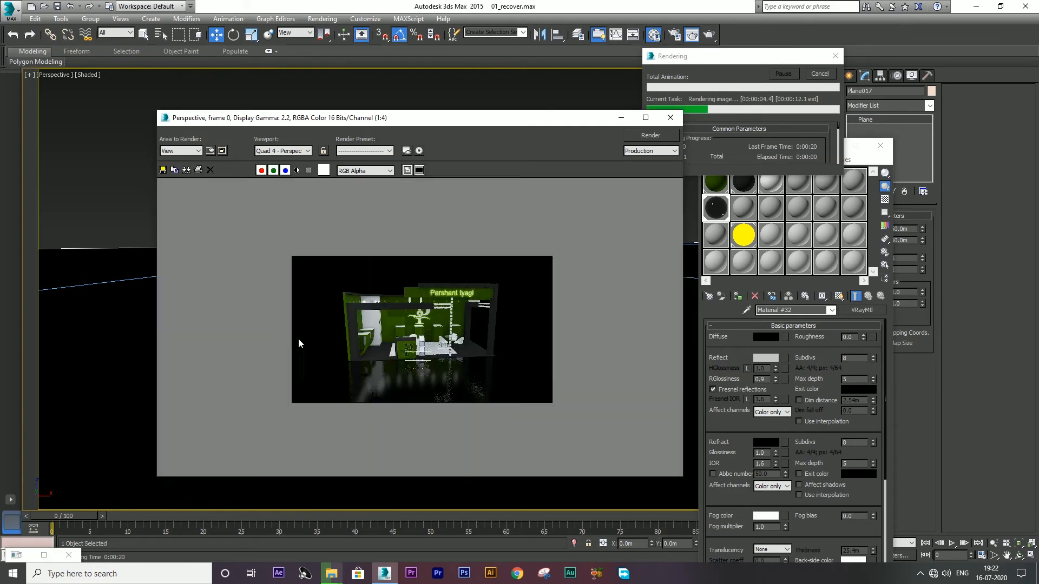
pyautogui.scroll(1, 431, 398)
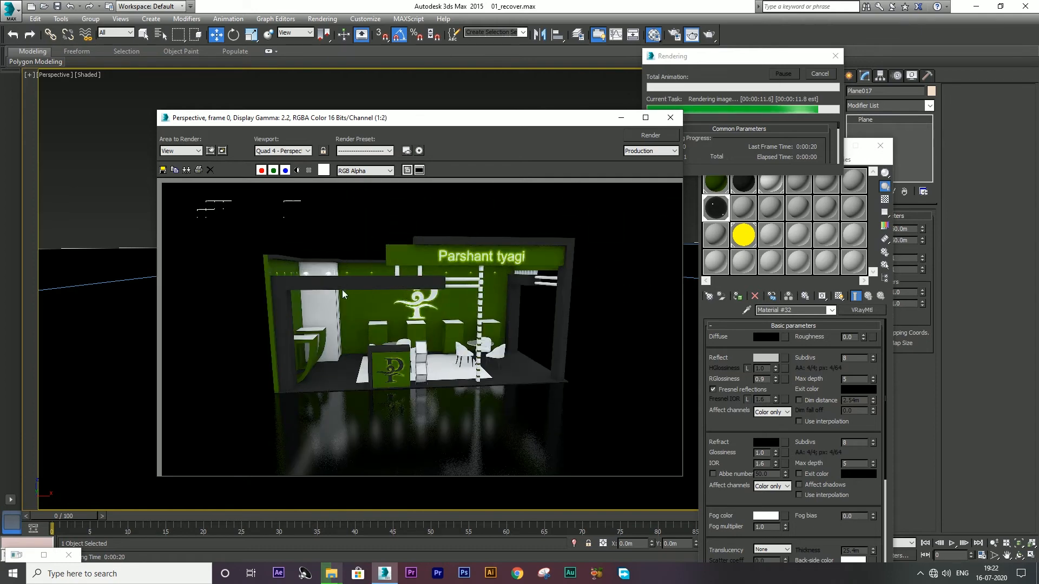
pyautogui.scroll(1, 327, 281)
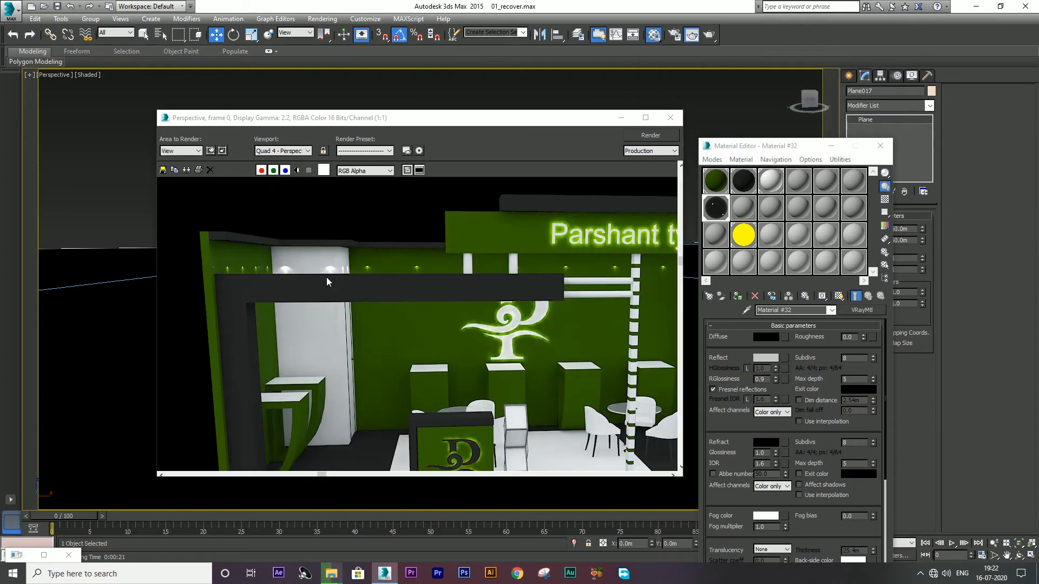
# Step: Close the previous render, select Camera002, look through it and render the stall again
pyautogui.click(670, 119)
pyautogui.hotkey('alt', 'w')
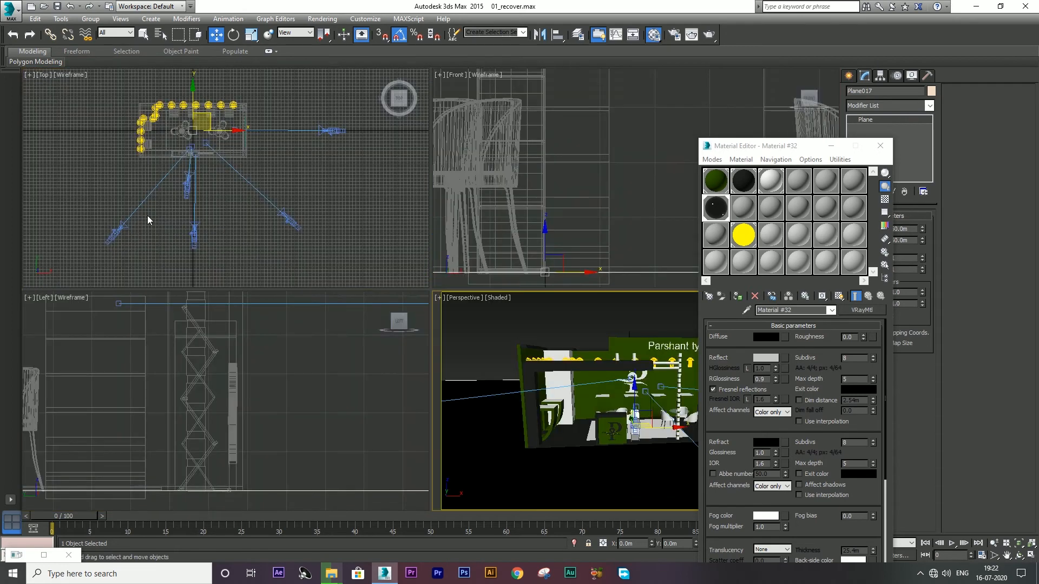
pyautogui.moveTo(142, 217); pyautogui.dragTo(40, 260)
pyautogui.rightClick(586, 393)
pyautogui.hotkey('alt', 'w')
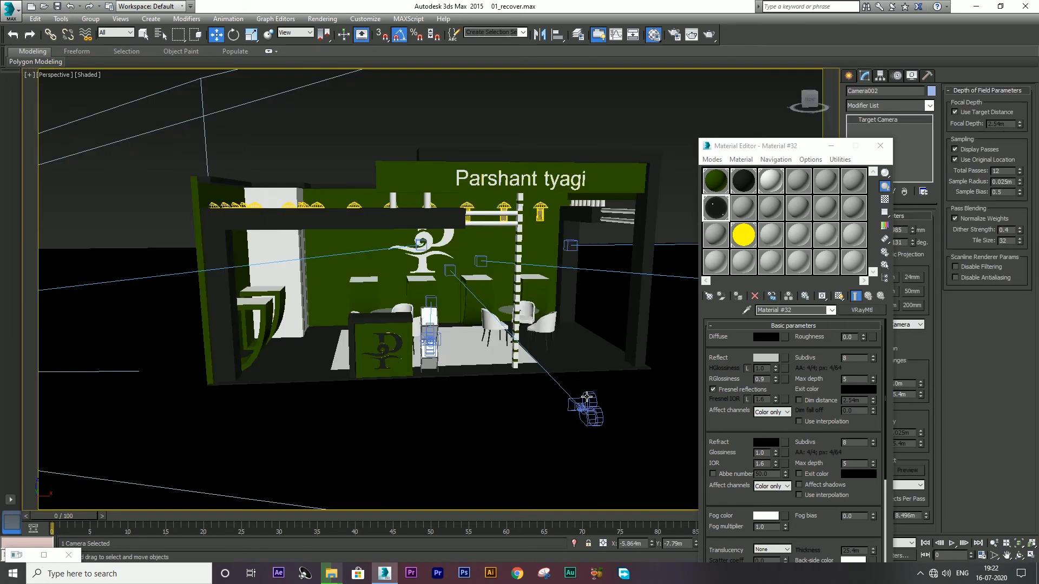
pyautogui.press('c')
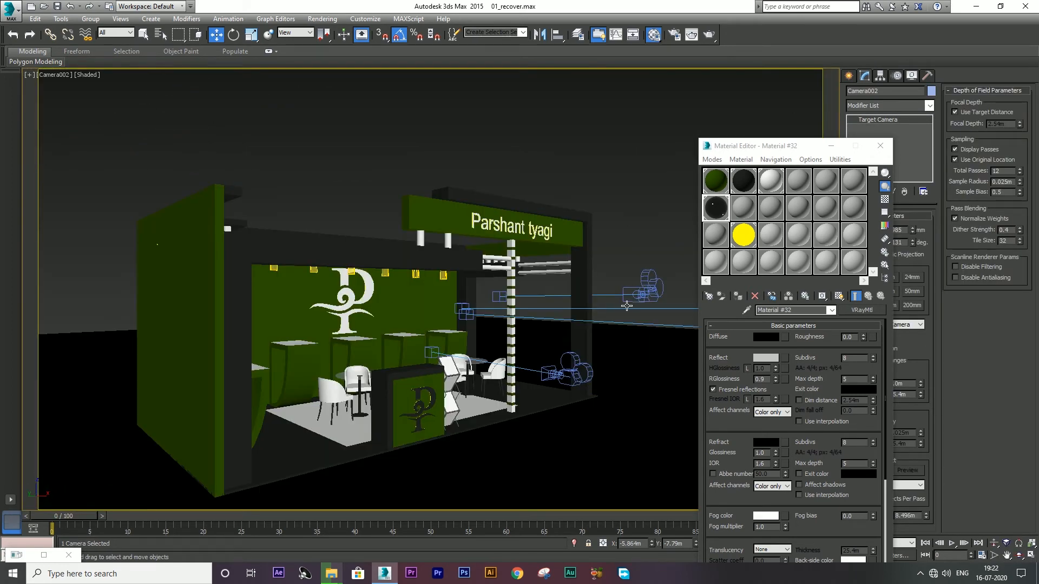
pyautogui.click(709, 35)
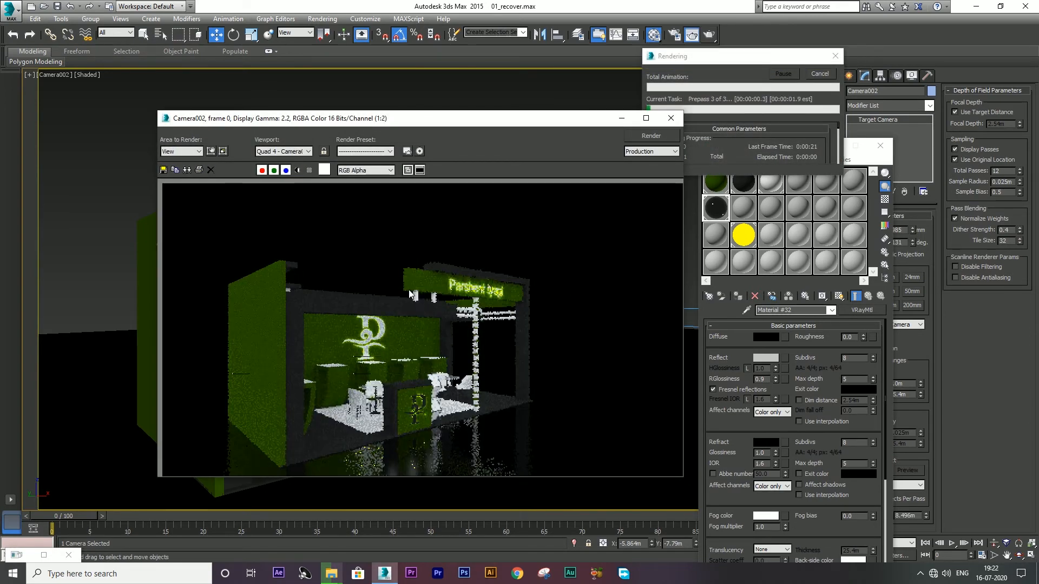
pyautogui.scroll(-1, 416, 281)
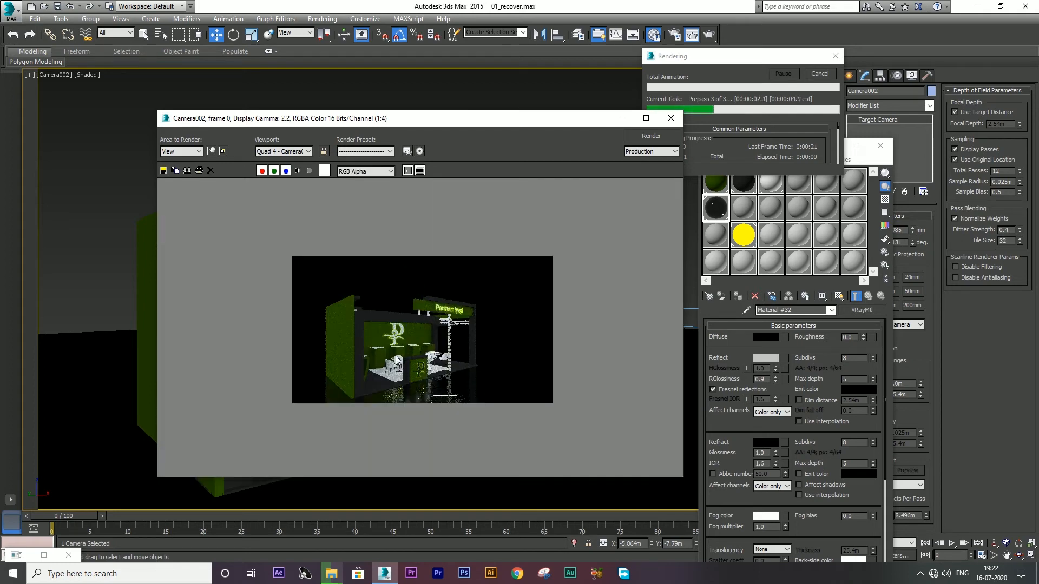
pyautogui.scroll(1, 364, 363)
pyautogui.scroll(1, 262, 324)
pyautogui.scroll(-1, 407, 440)
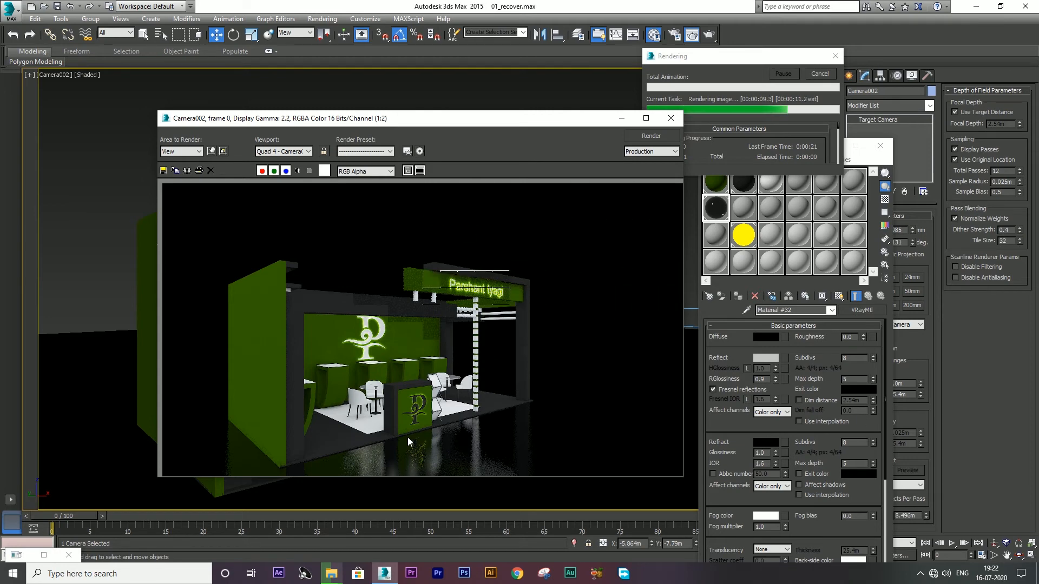
# Step: Save the finished render as JPEG file 1 in the Render folder and close the frame window
pyautogui.click(163, 171)
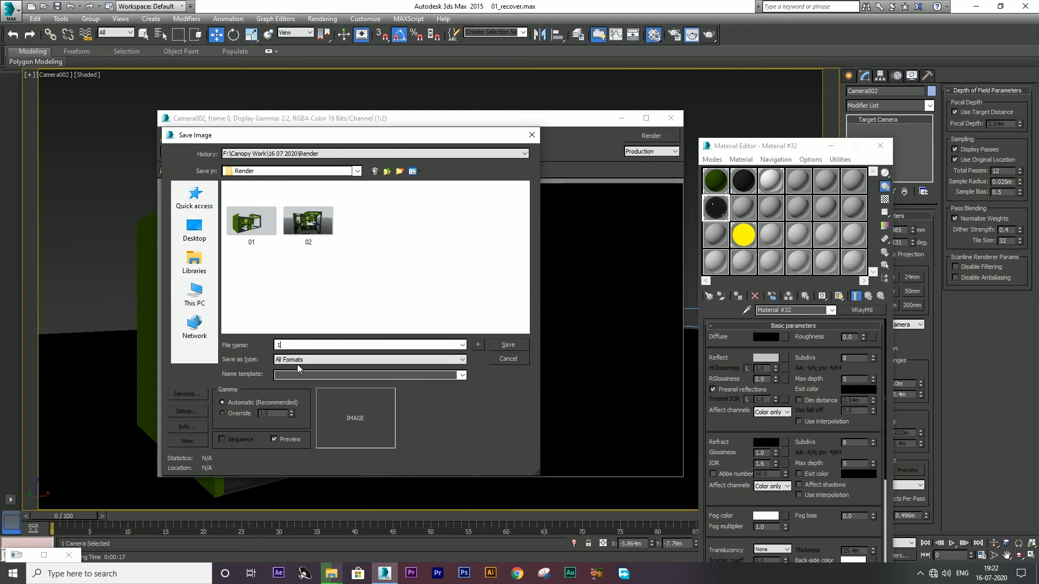
pyautogui.click(298, 360)
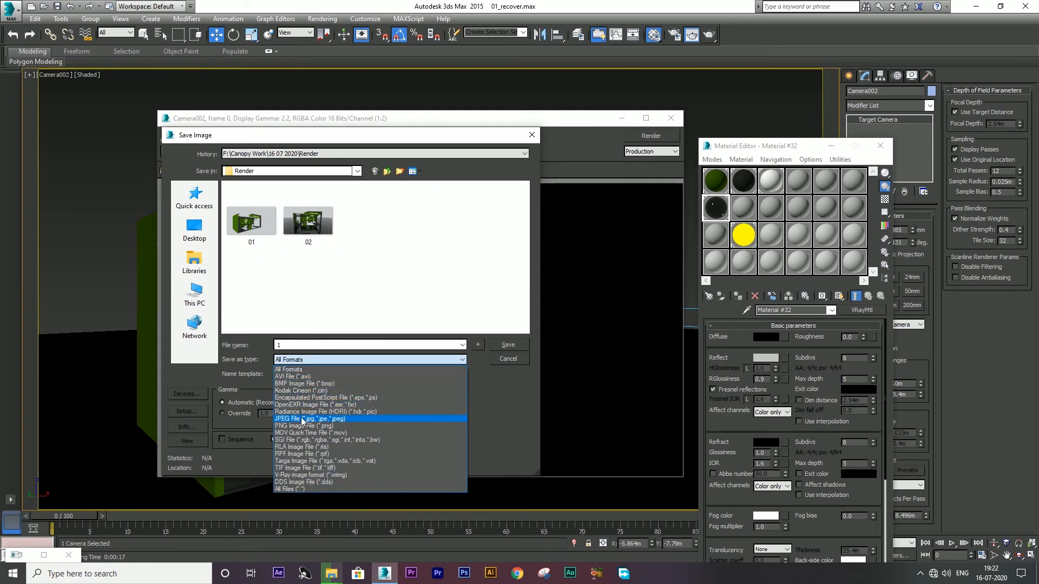
pyautogui.click(302, 420)
pyautogui.click(508, 345)
pyautogui.click(324, 332)
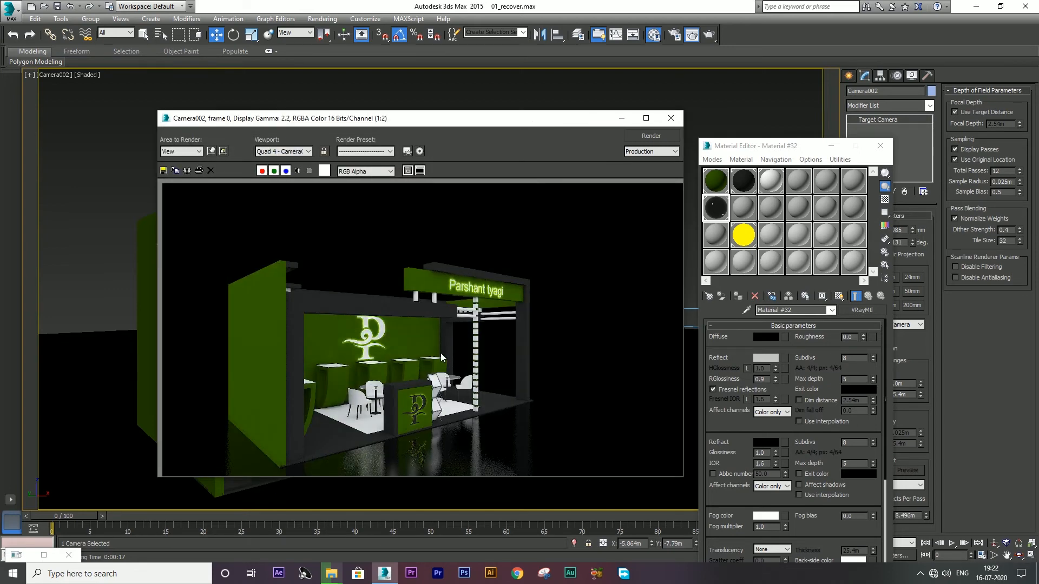
pyautogui.click(670, 118)
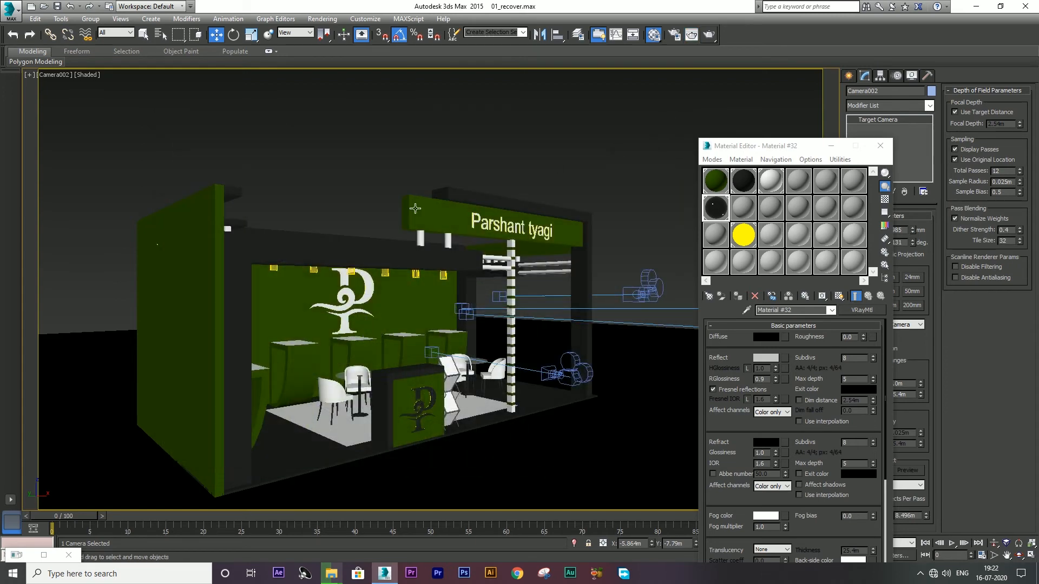
# Step: Select Camera001, look through it at the stall front and render it
pyautogui.hotkey('alt', 'w')
pyautogui.click(194, 238)
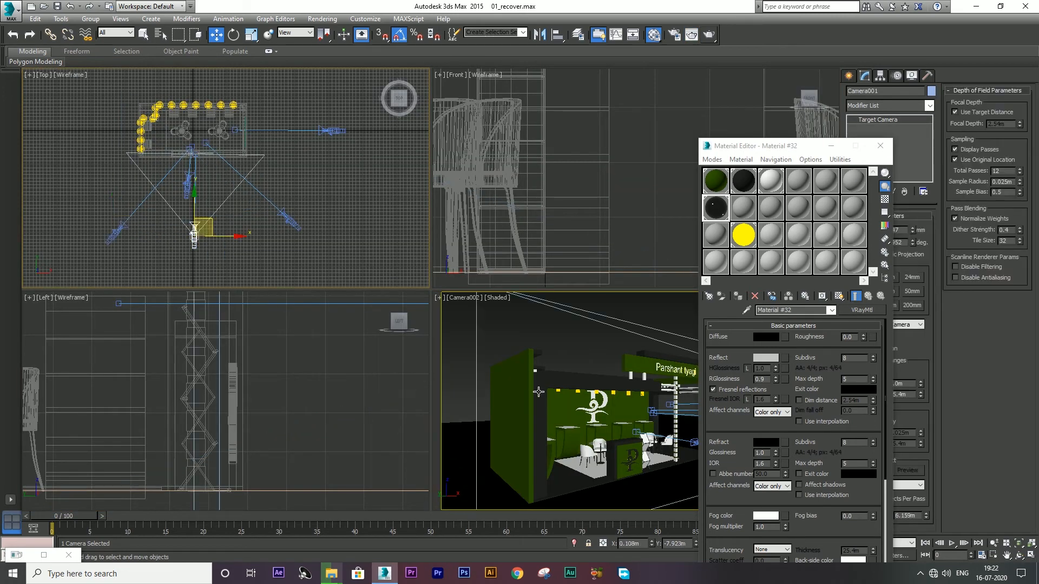
pyautogui.hotkey('alt', 'w')
pyautogui.press('c')
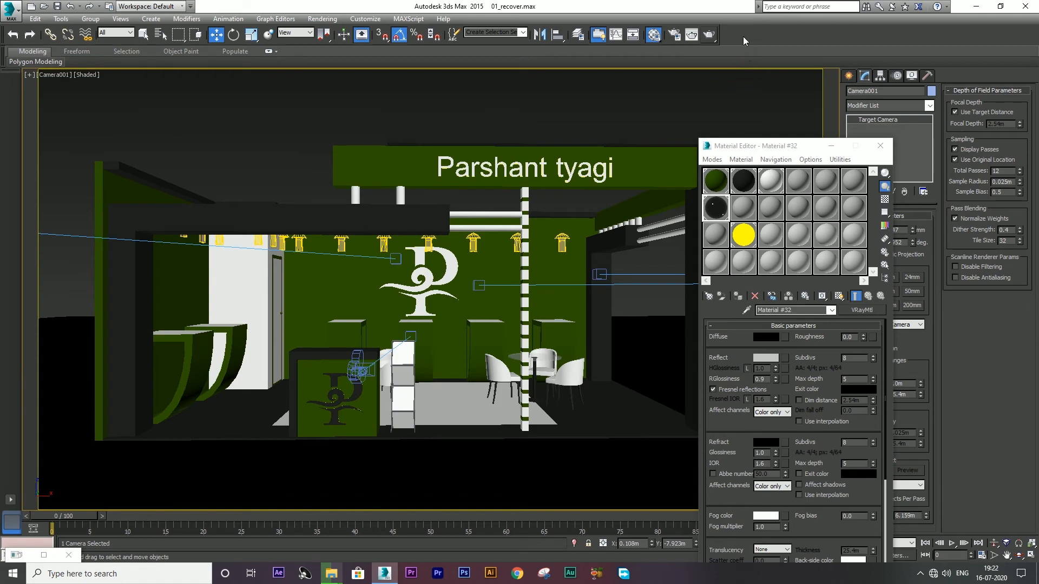
pyautogui.click(709, 34)
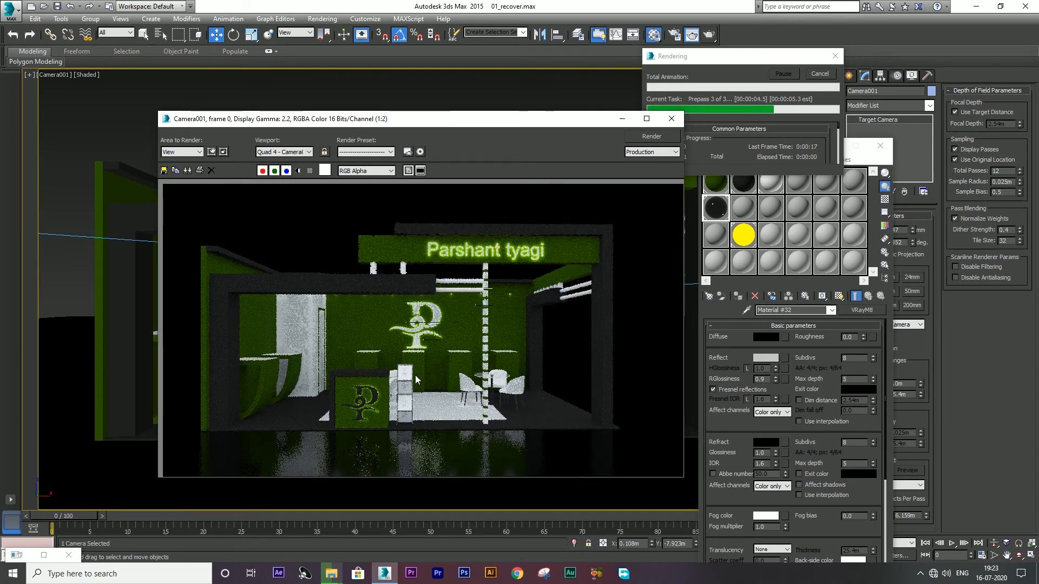
pyautogui.scroll(2, 332, 391)
pyautogui.scroll(-1, 289, 362)
pyautogui.scroll(1, 346, 452)
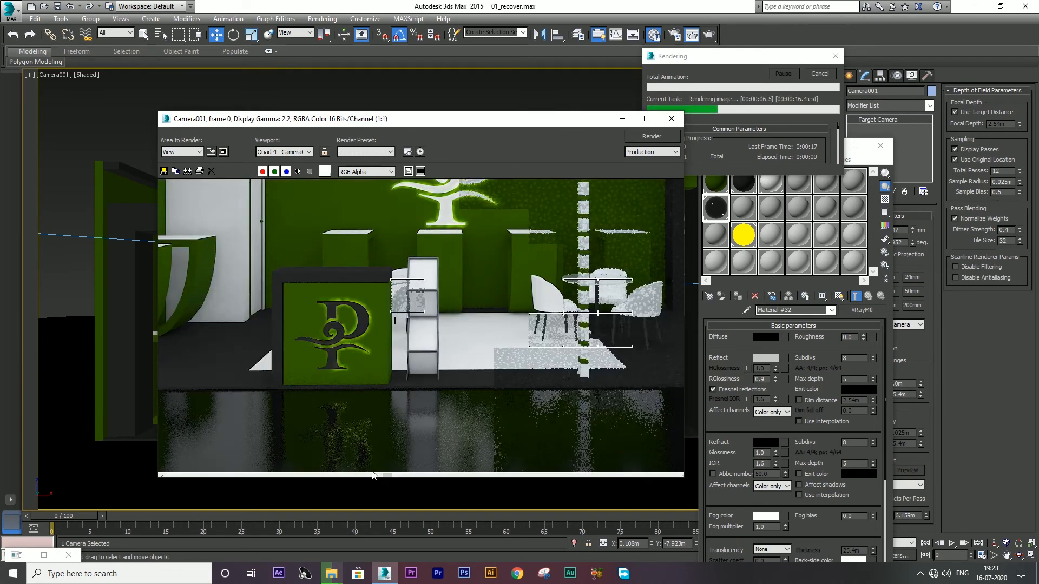
pyautogui.scroll(-1, 345, 447)
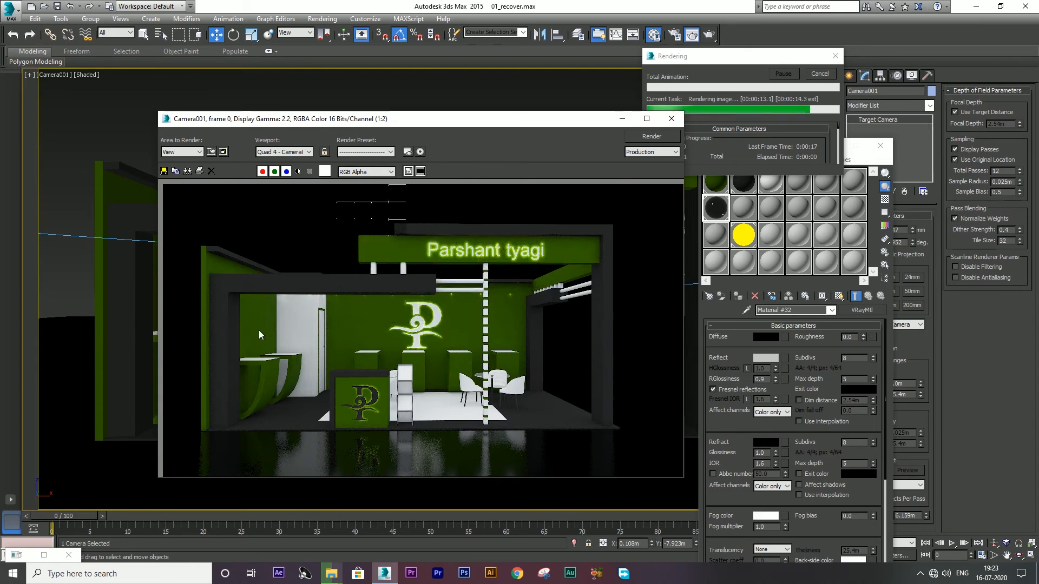
# Step: Save the Camera001 render as JPEG file 2 and close the frame window
pyautogui.click(163, 171)
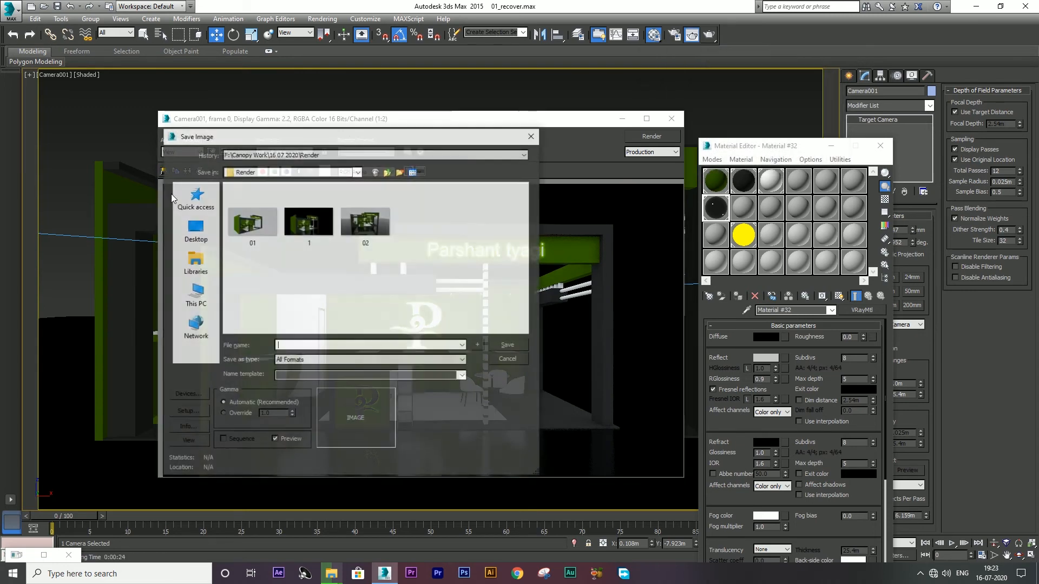
pyautogui.write('2')
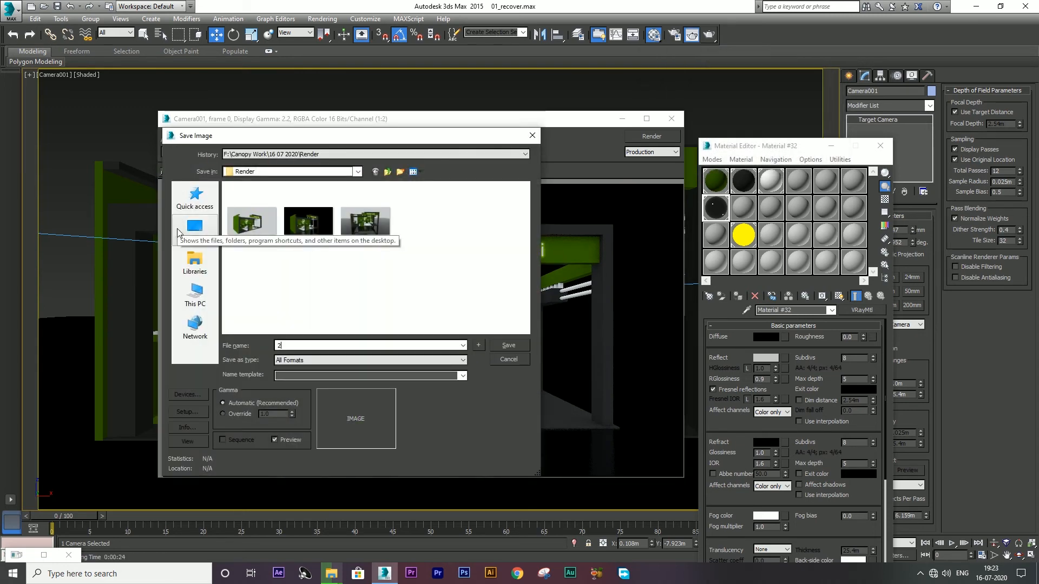
pyautogui.click(295, 360)
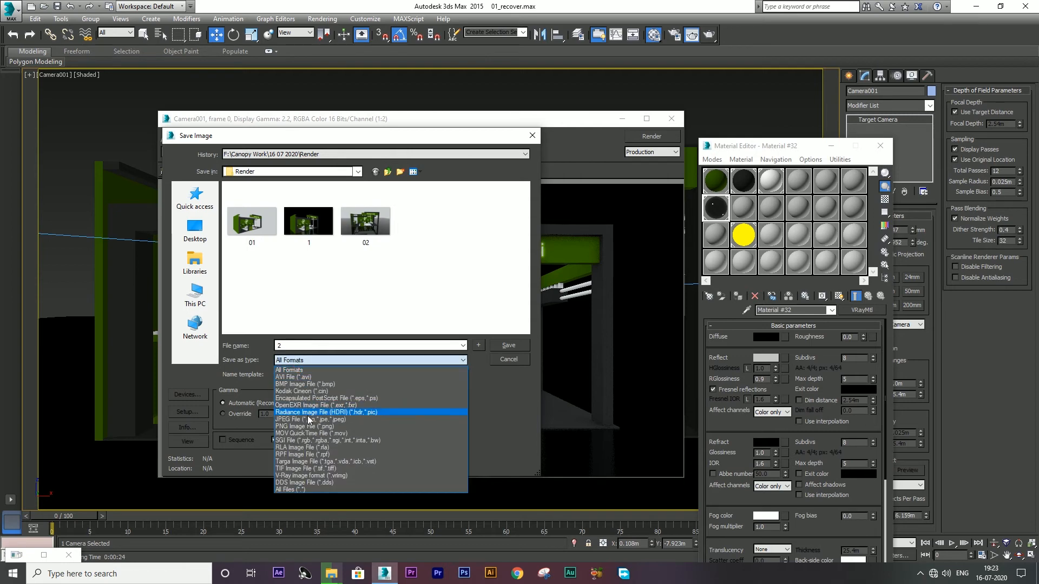
pyautogui.click(308, 420)
pyautogui.press('Return')
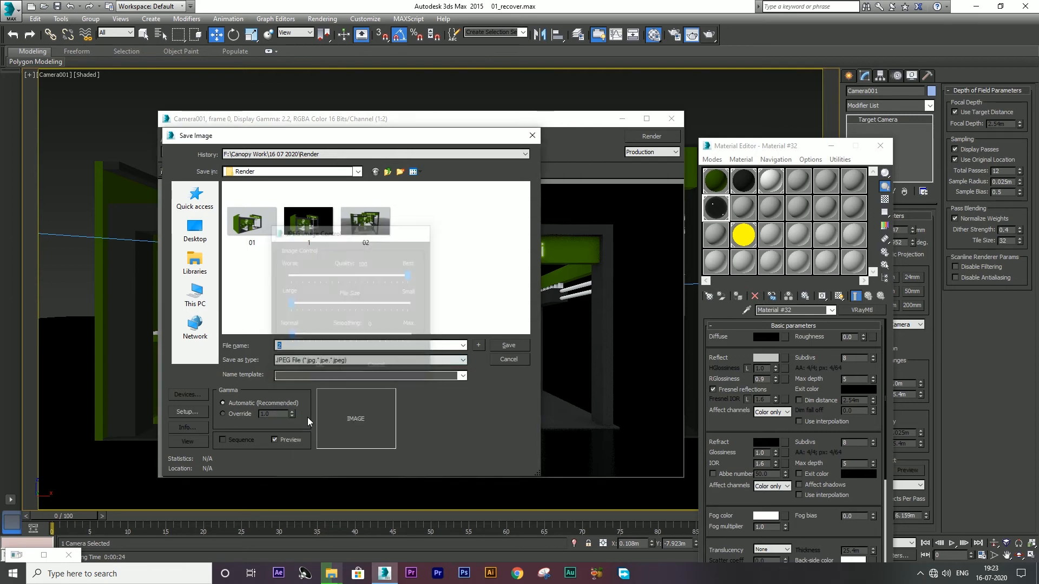
pyautogui.press('Return')
pyautogui.click(671, 118)
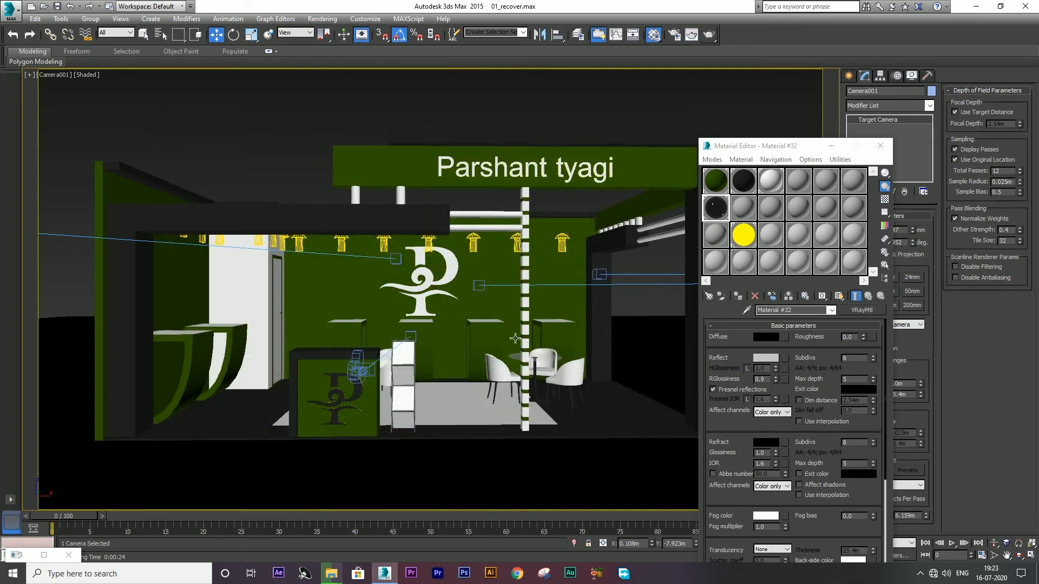
pyautogui.hotkey('alt', 'w')
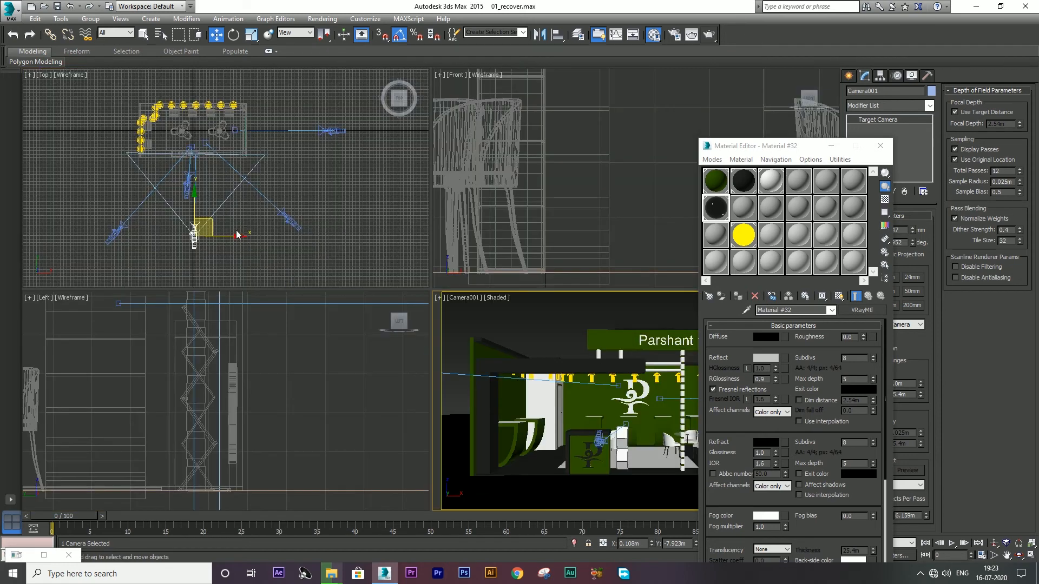
# Step: Select another camera in the top view and dismiss the camera list that appears
pyautogui.click(187, 185)
pyautogui.rightClick(570, 407)
pyautogui.hotkey('alt', 'w')
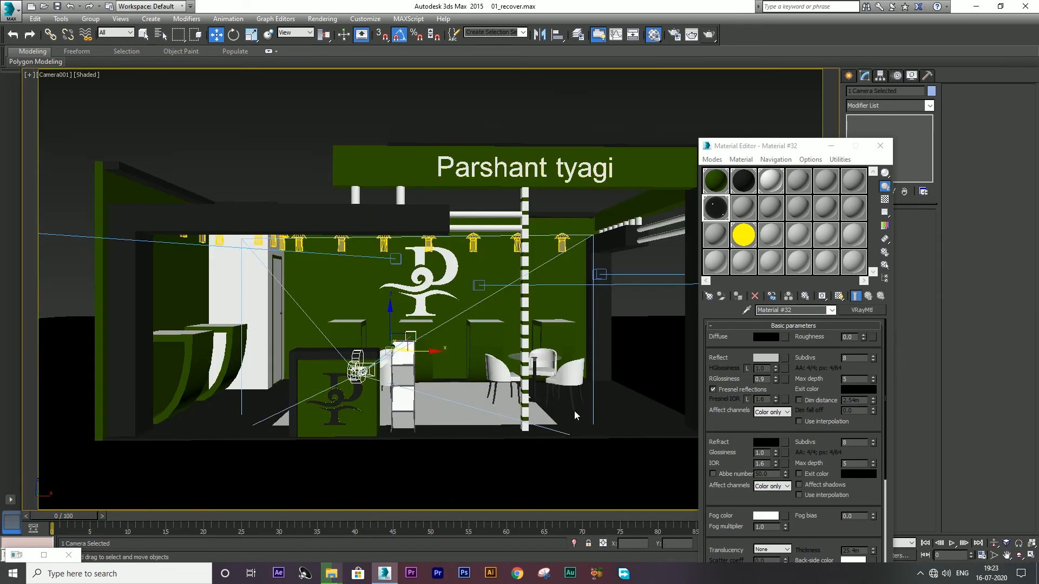
pyautogui.press('c')
pyautogui.click(552, 371)
pyautogui.hotkey('alt', 'w')
pyautogui.scroll(6, 208, 188)
# Step: Look through Camera004 for a close-up, then switch to the Render folder holding 01, 1, 02 and 2
pyautogui.click(130, 176)
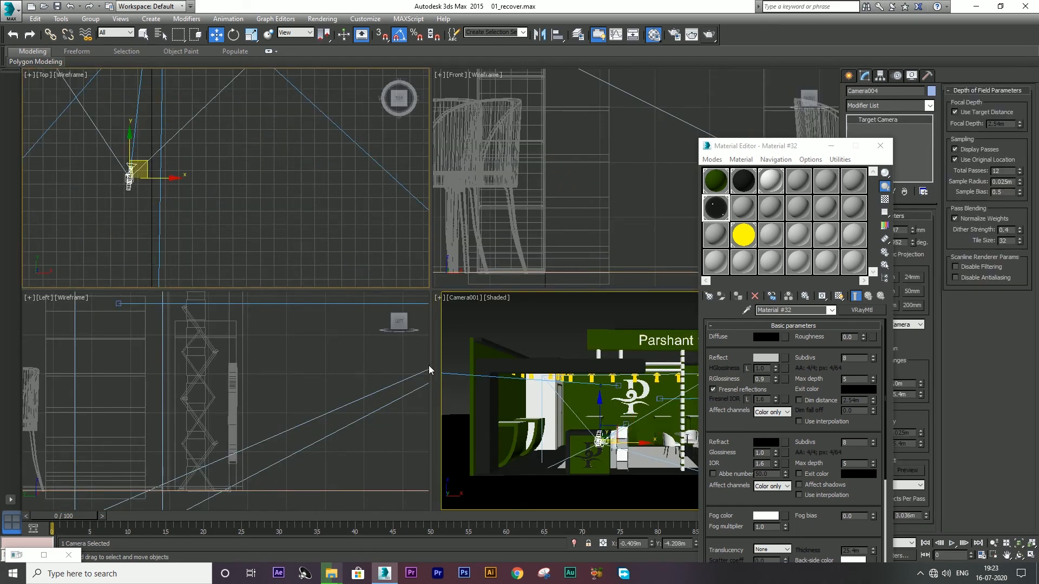
pyautogui.rightClick(462, 406)
pyautogui.hotkey('alt', 'w')
pyautogui.press('c')
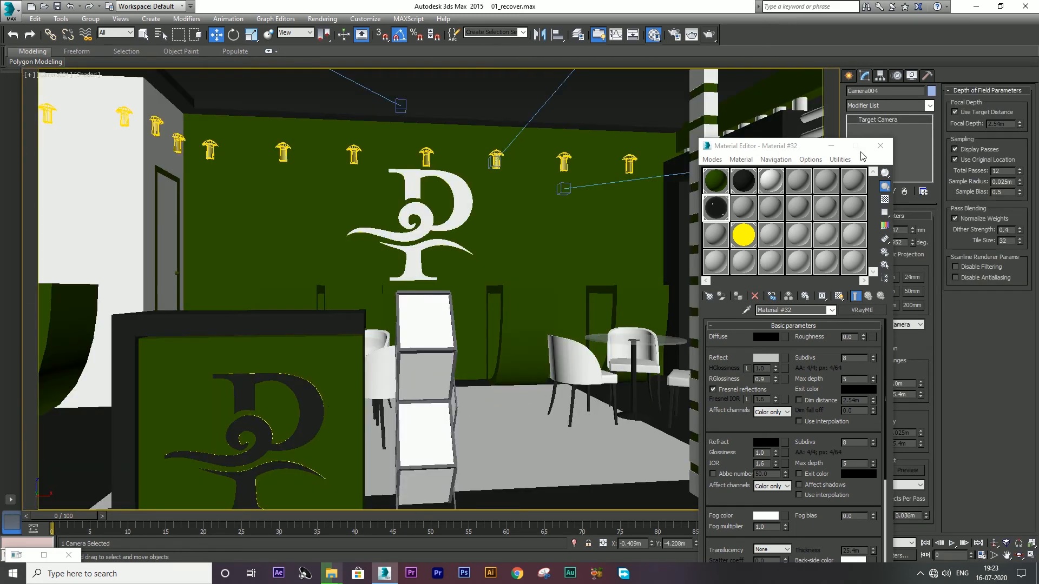
pyautogui.hotkey('alt', 'Tab')
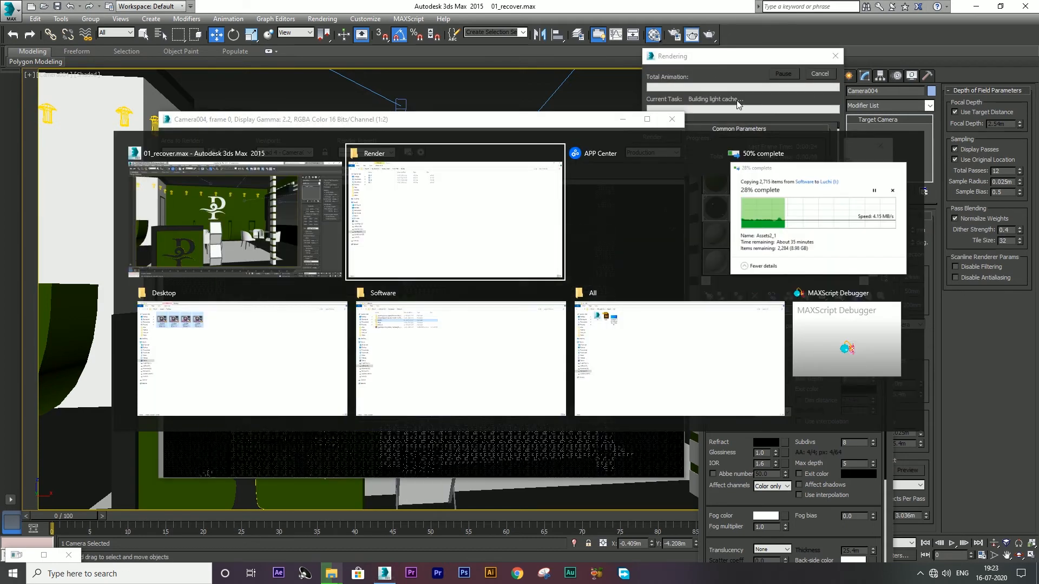
pyautogui.keyDown('ctrl'); pyautogui.scroll(3, 324, 181); pyautogui.keyUp('ctrl')
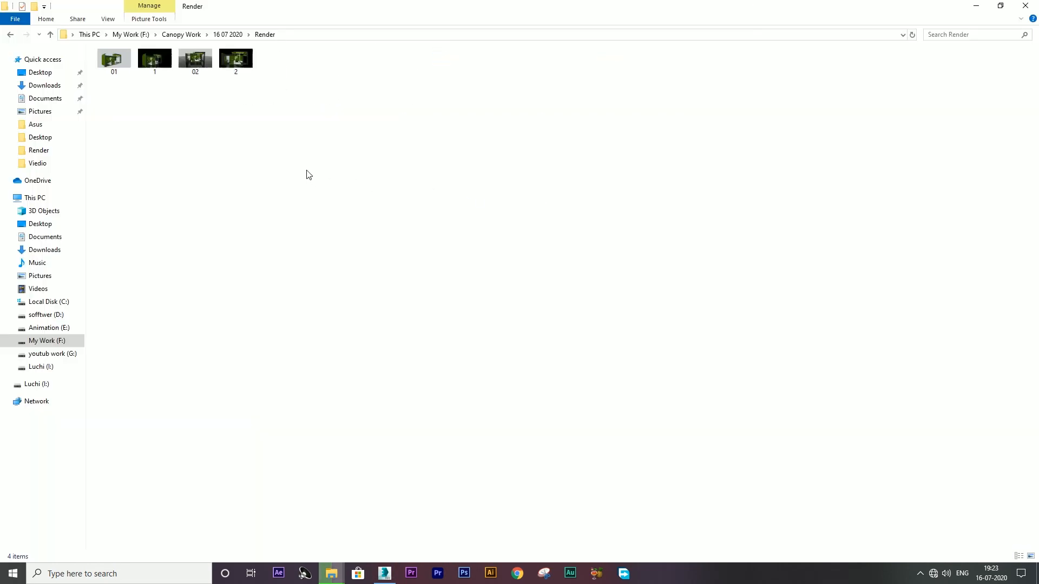
# Step: Open 01.jpg in Photos, flip back and forth through 01, 1, 02 and 2, then close it and return to 3ds Max
pyautogui.click(114, 66)
pyautogui.doubleClick(113, 67)
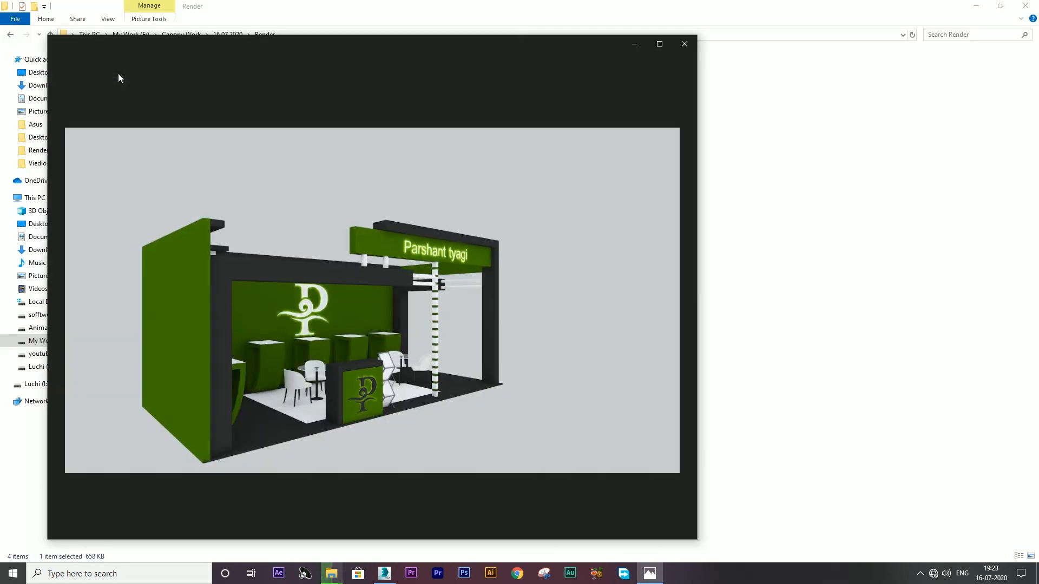
pyautogui.press('Right')
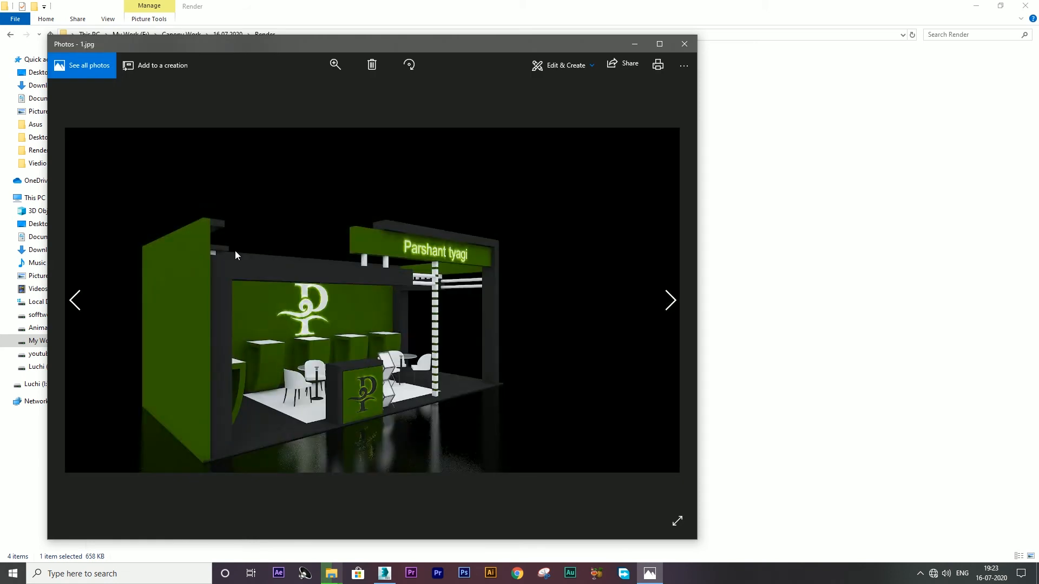
pyautogui.press('Right')
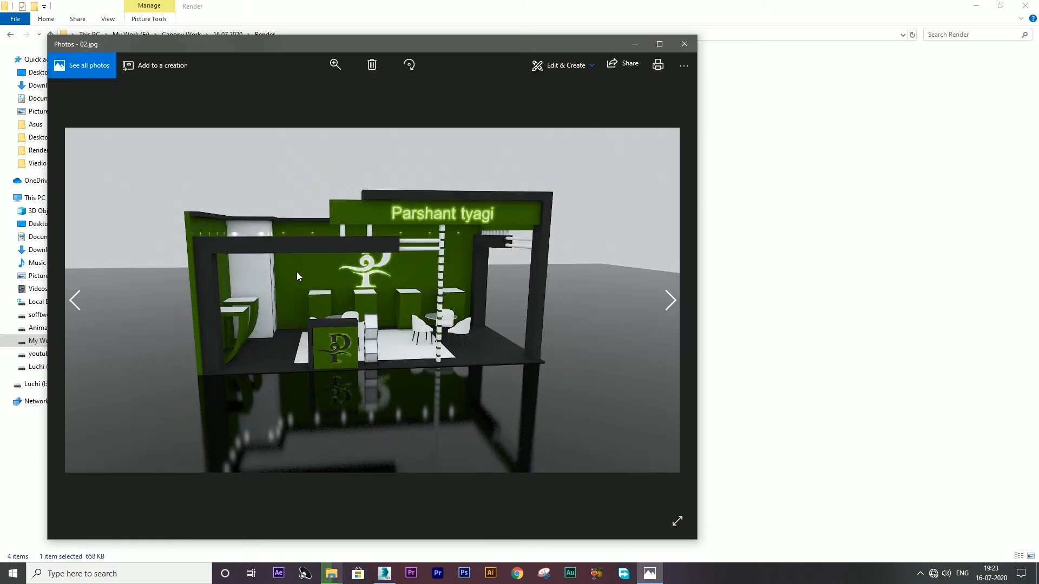
pyautogui.press('Right')
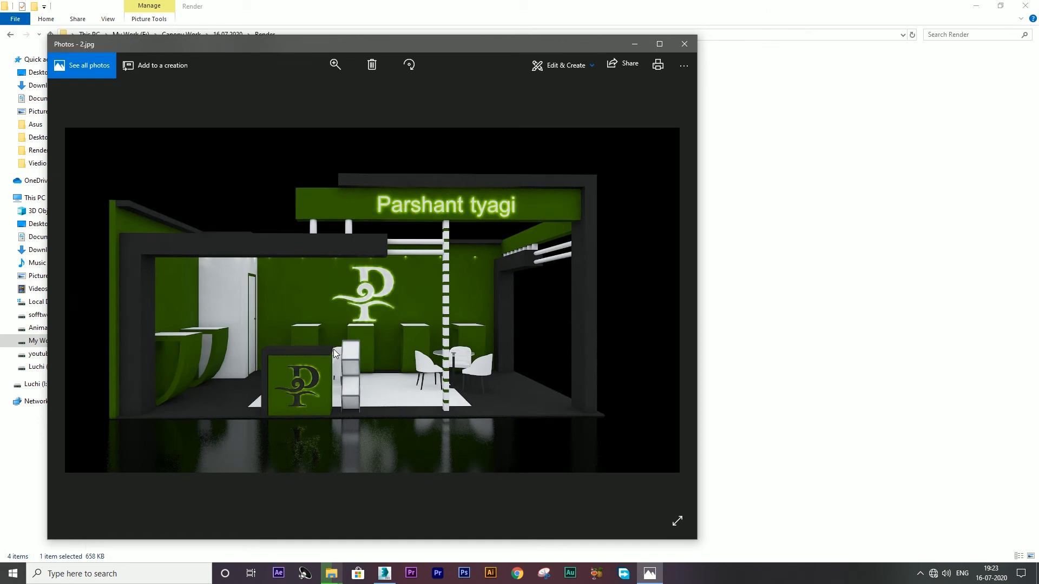
pyautogui.press('Left')
pyautogui.press('Left')
pyautogui.press('Right')
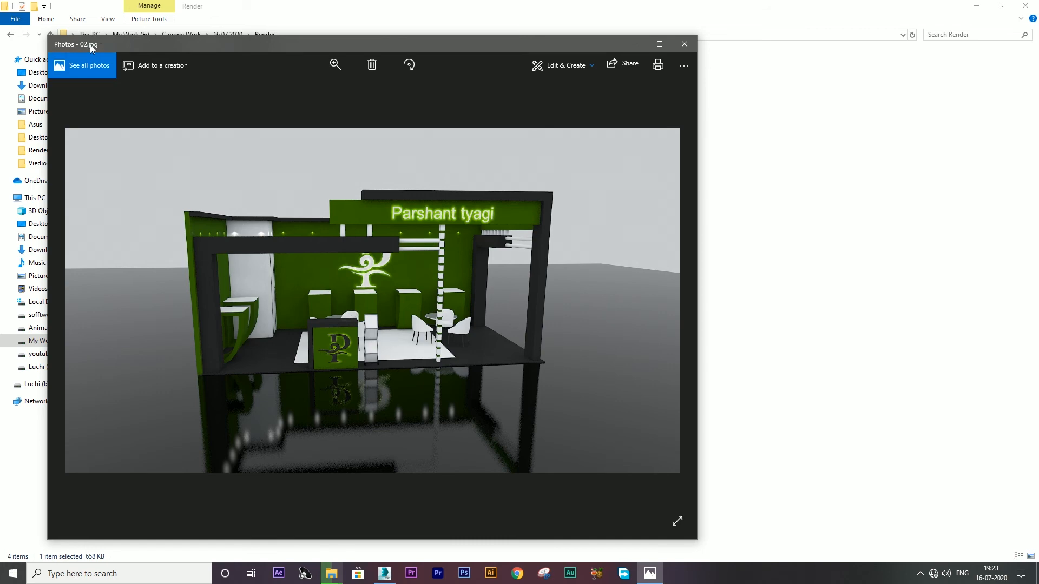
pyautogui.press('Left')
pyautogui.press('Left')
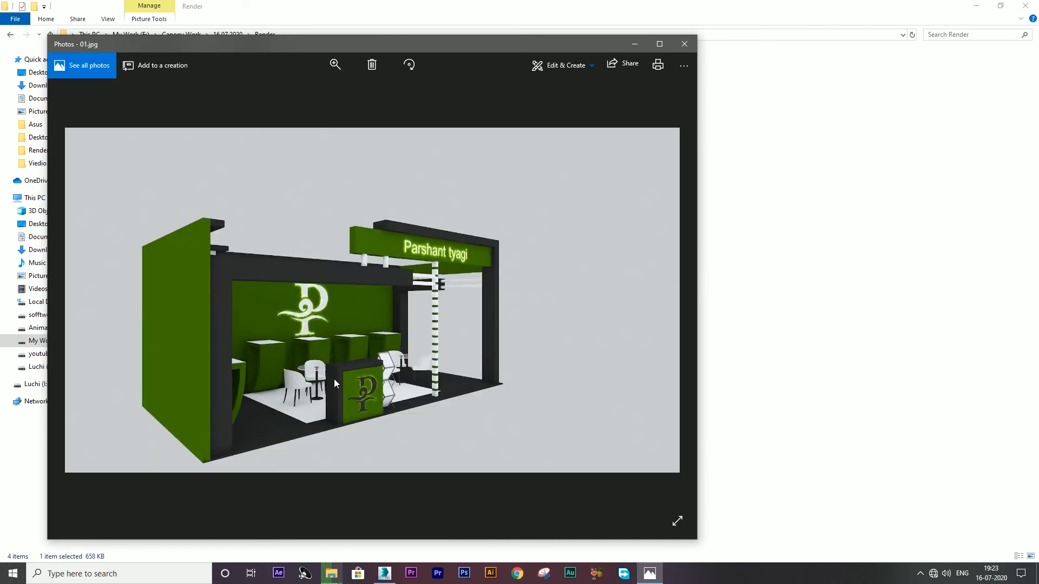
pyautogui.press('Right')
pyautogui.press('Right')
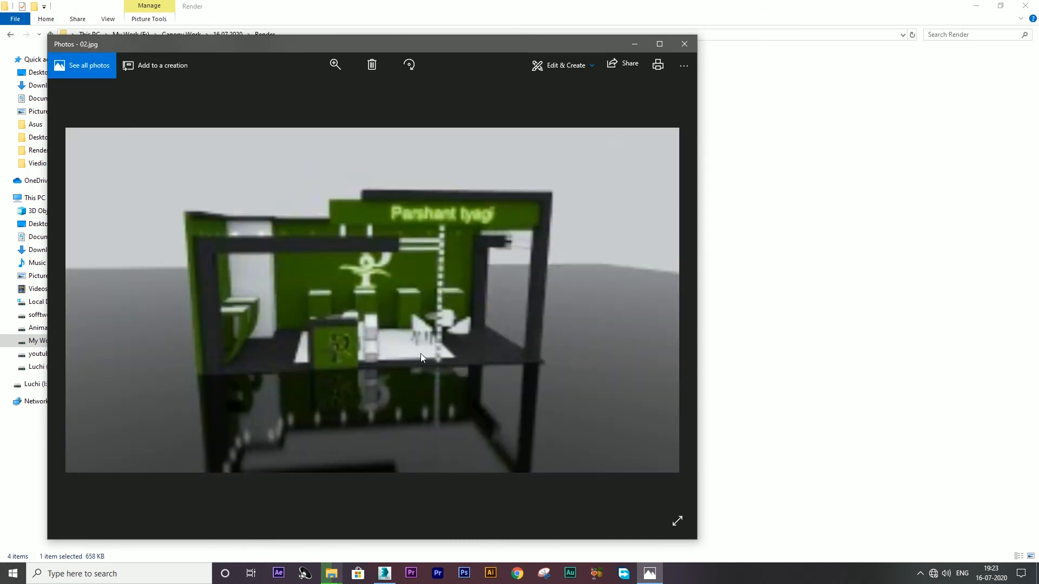
pyautogui.press('Left')
pyautogui.press('Left')
pyautogui.press('Right')
pyautogui.press('Right')
pyautogui.click(684, 44)
pyautogui.hotkey('alt', 'Tab')
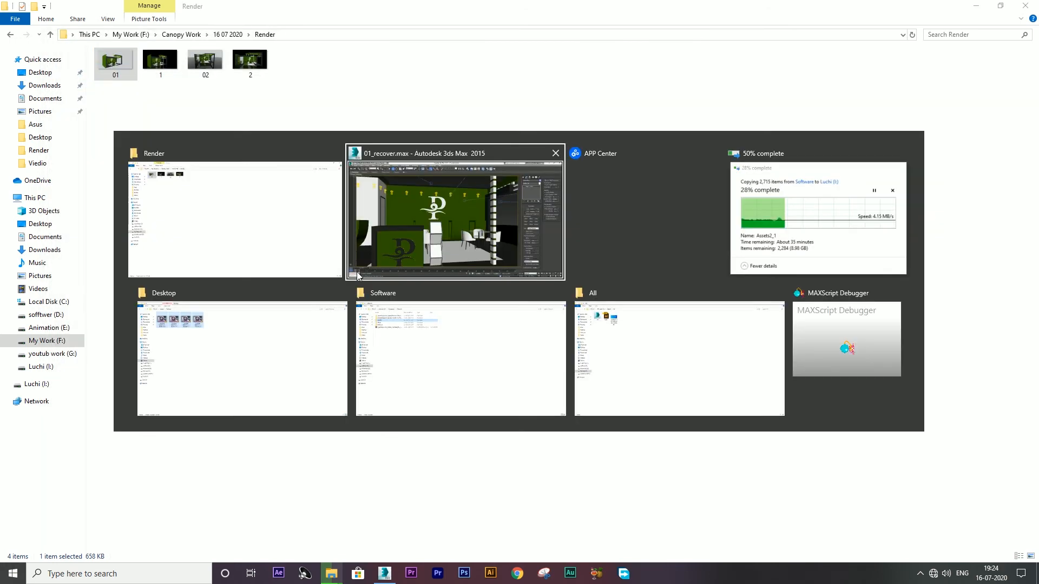
# Step: Save the Camera004 render as JPEG file 3 in the Render folder and close the frame window
pyautogui.click(164, 171)
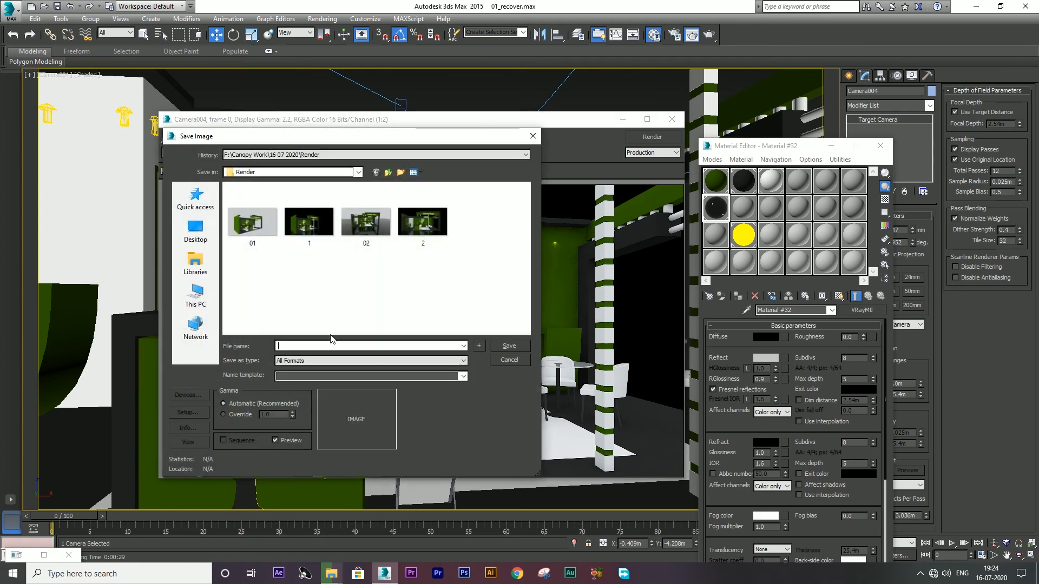
pyautogui.write('3')
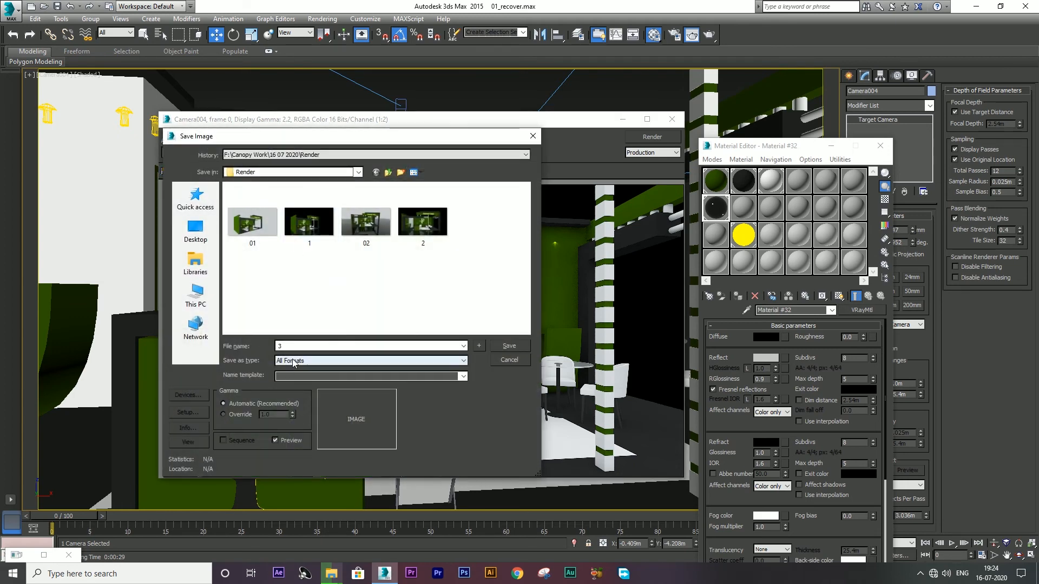
pyautogui.click(290, 361)
pyautogui.click(304, 421)
pyautogui.click(512, 345)
pyautogui.click(320, 369)
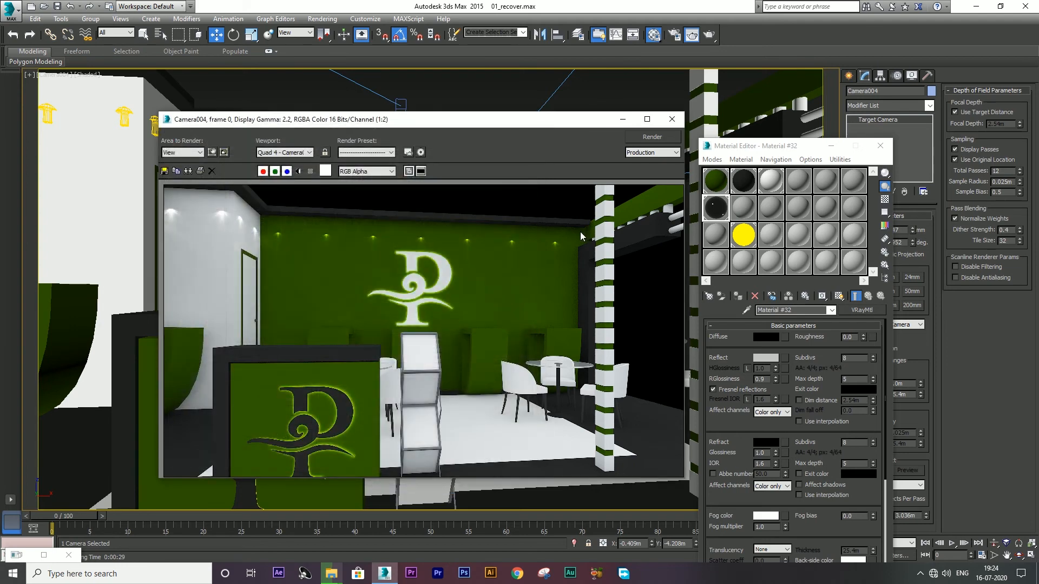
pyautogui.click(671, 119)
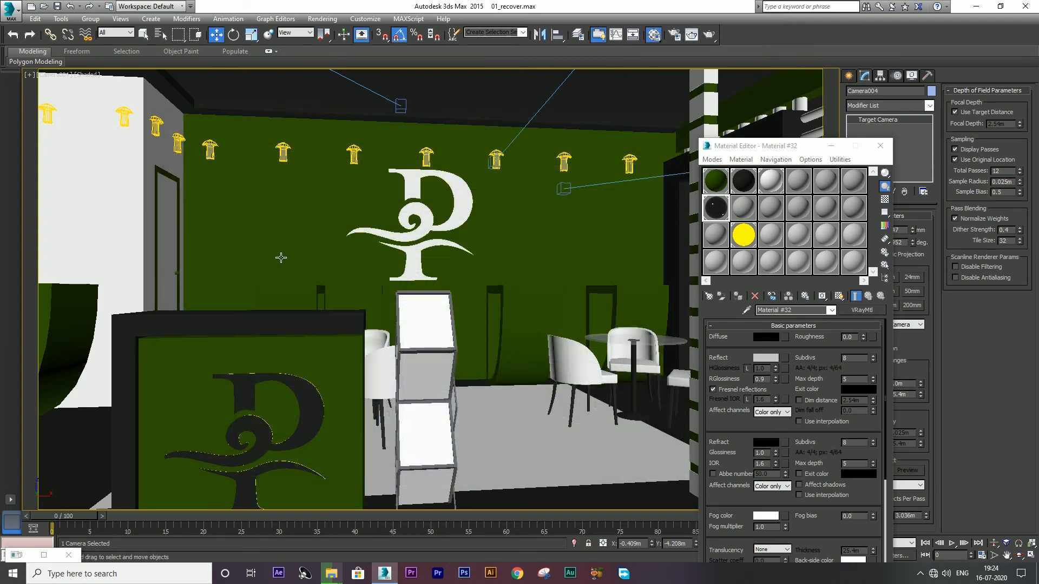
# Step: Select Camera005, look through it and start rendering the stall front
pyautogui.hotkey('alt', 'w')
pyautogui.scroll(-5, 237, 216)
pyautogui.click(341, 260)
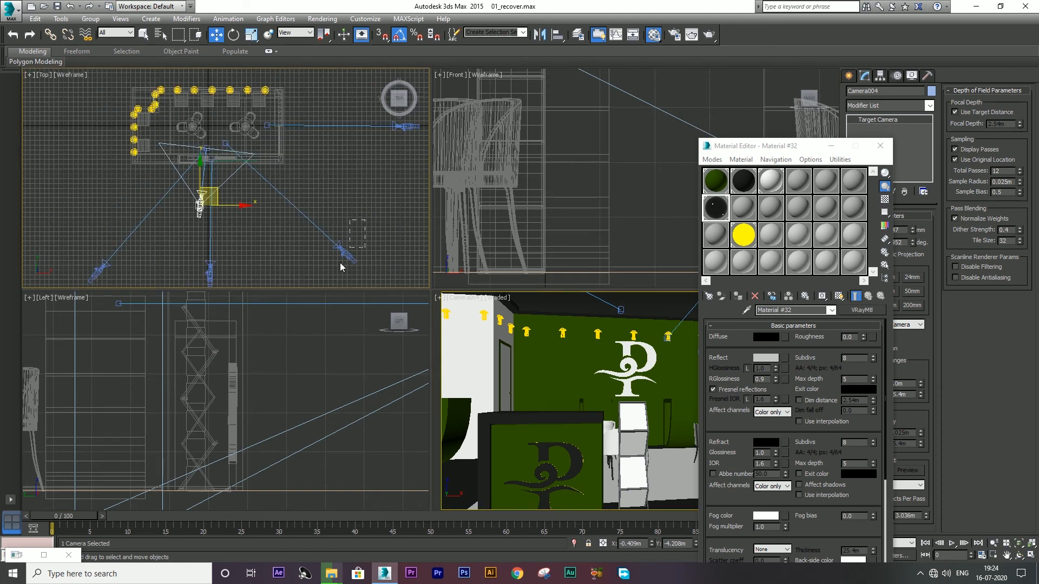
pyautogui.scroll(-5, 275, 200)
pyautogui.scroll(5, 321, 189)
pyautogui.click(306, 177)
pyautogui.rightClick(572, 401)
pyautogui.hotkey('alt', 'w')
pyautogui.press('c')
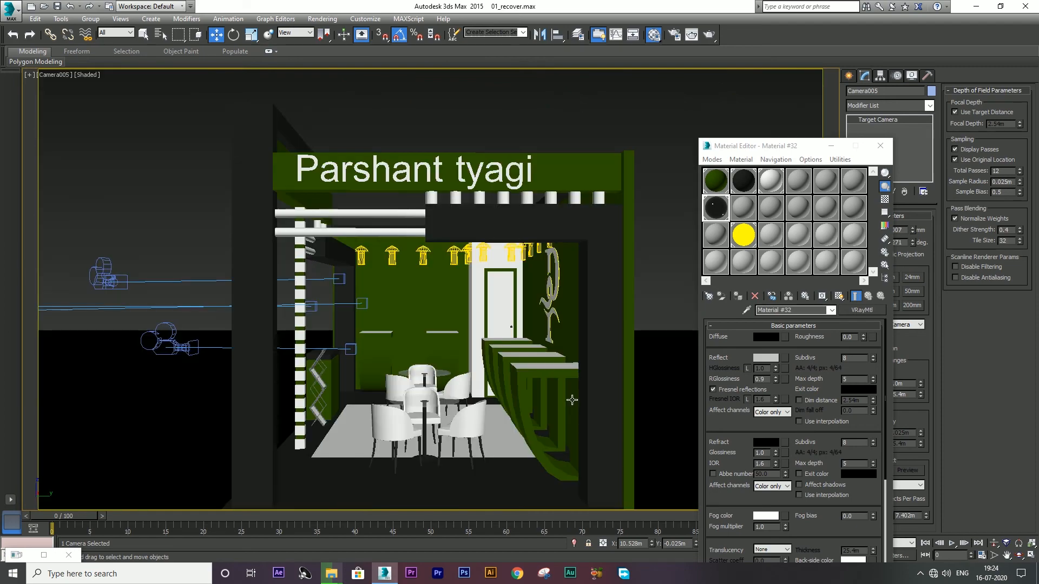
pyautogui.click(707, 35)
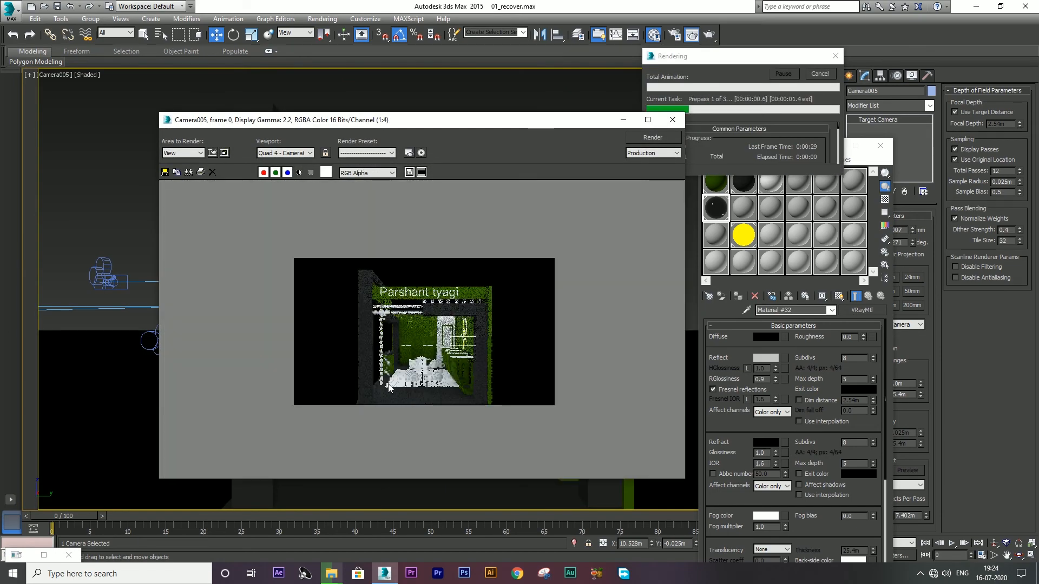
pyautogui.scroll(1, 389, 390)
pyautogui.hotkey('alt', 'Tab')
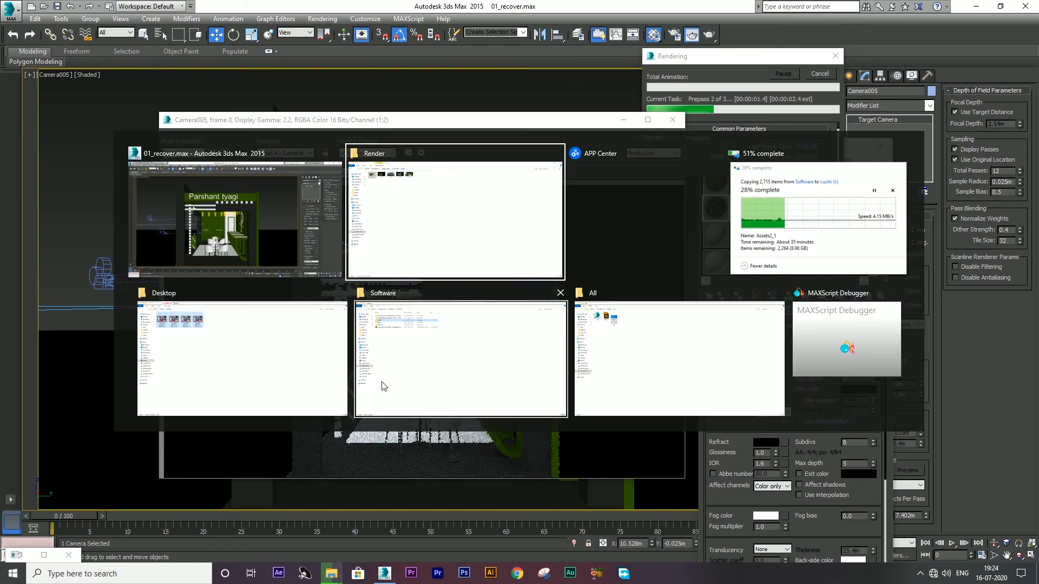
# Step: Open 01.jpg in Photos, compare it with 02 and the darker 1.jpg, then return to 3ds Max
pyautogui.doubleClick(117, 69)
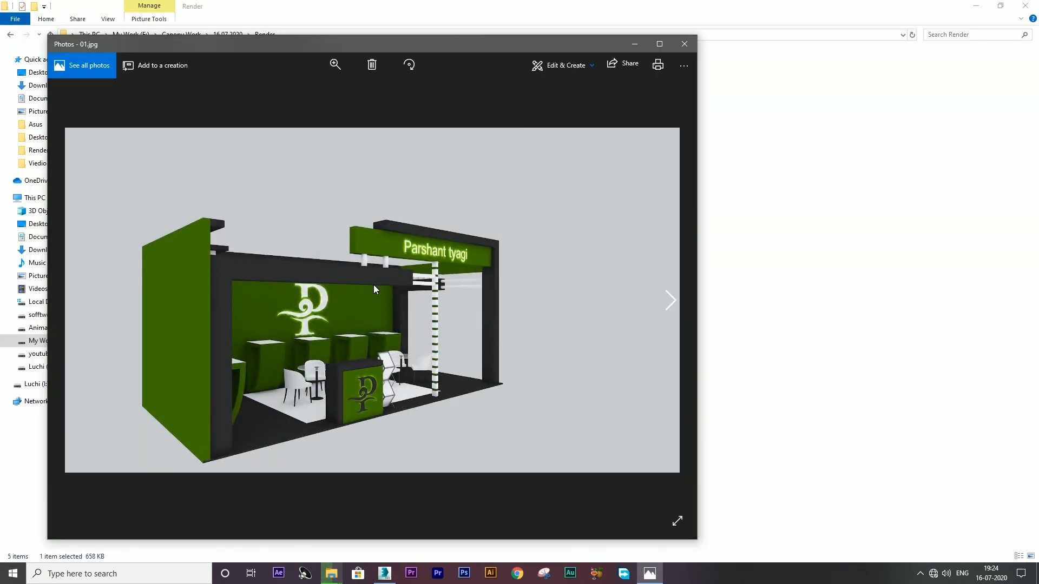
pyautogui.press('Right')
pyautogui.press('Right')
pyautogui.press('Left')
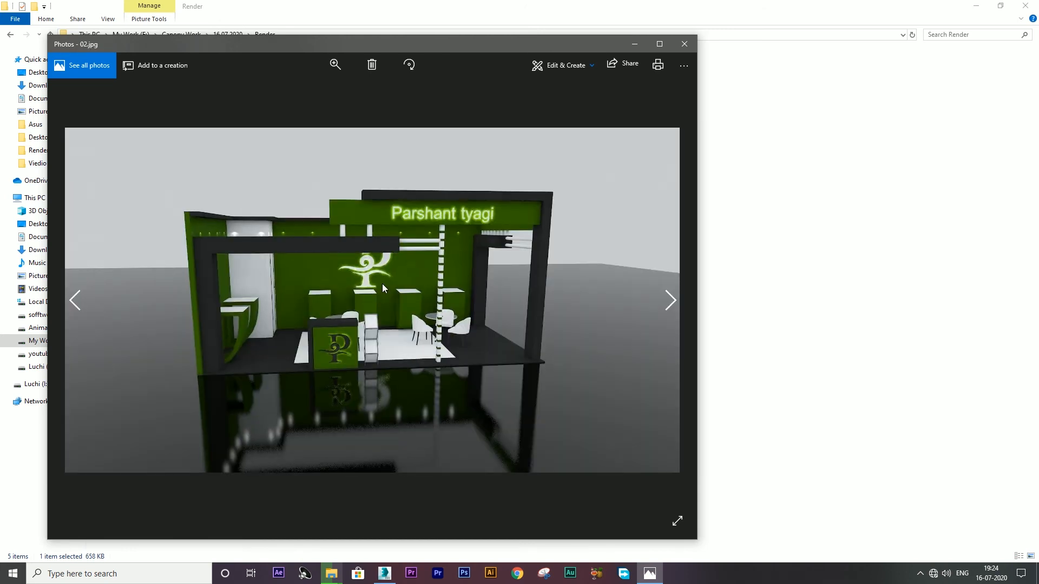
pyautogui.press('Left')
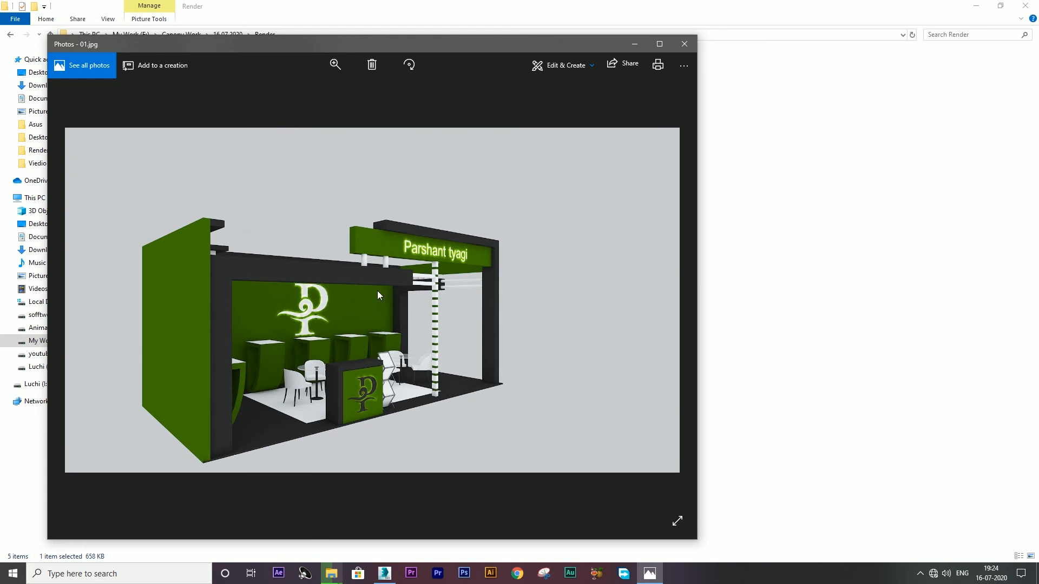
pyautogui.press('Left')
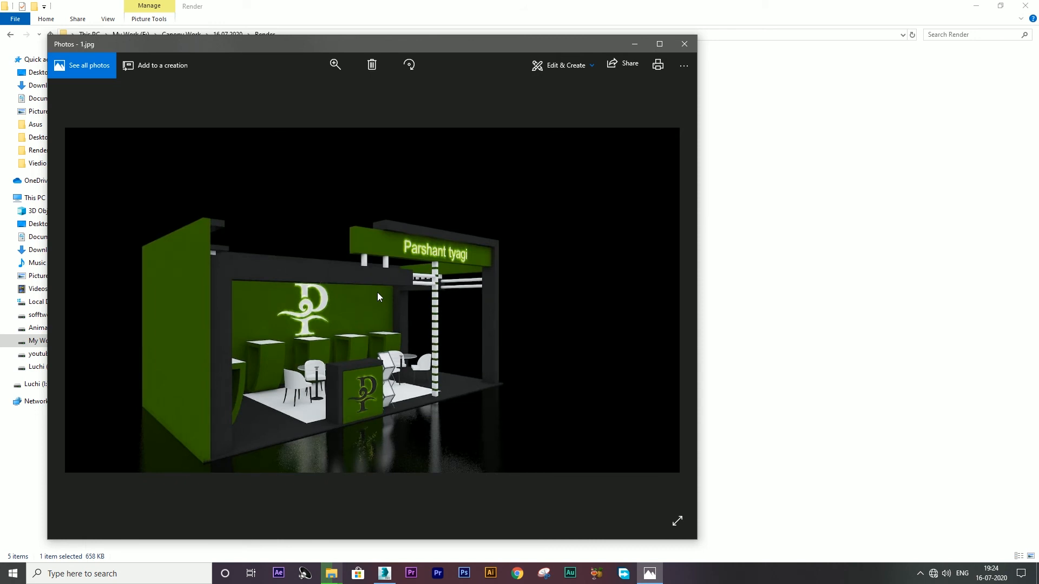
pyautogui.press('Right')
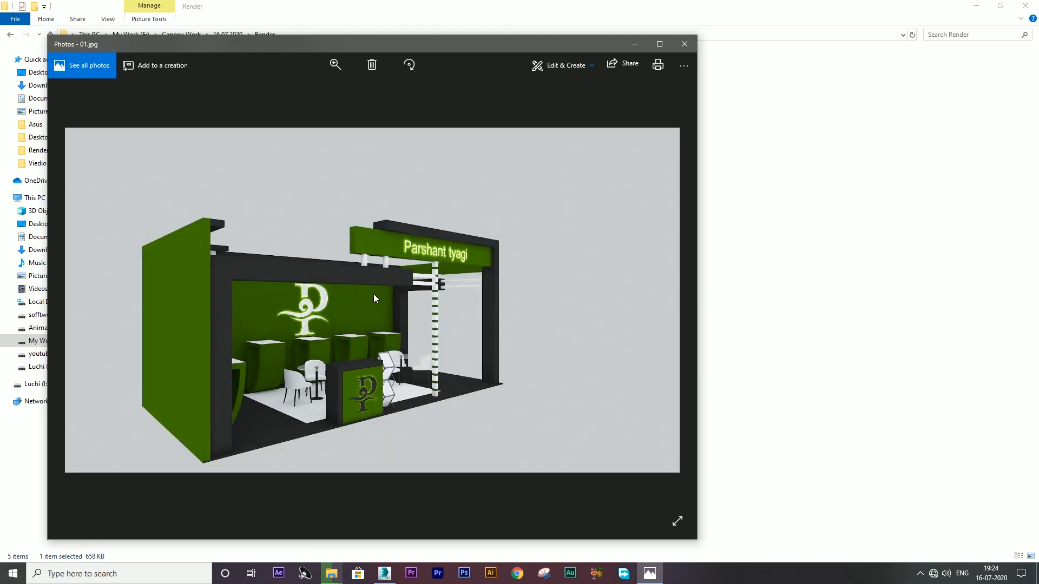
pyautogui.hotkey('alt', 'Tab')
pyautogui.hotkey('alt', 'Tab')
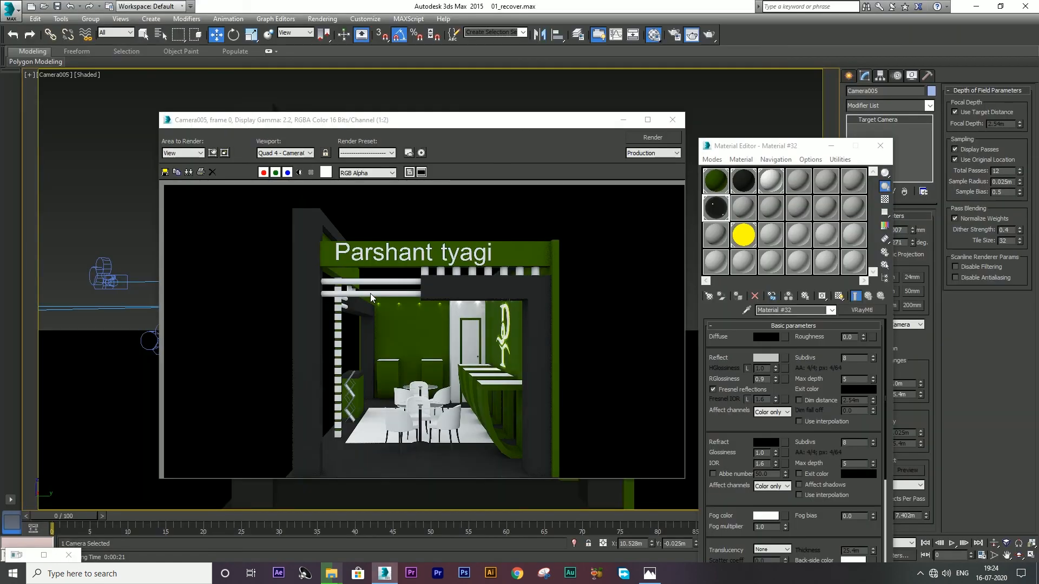
# Step: Save the Camera005 render as JPEG file 4 and close the frame window
pyautogui.click(166, 173)
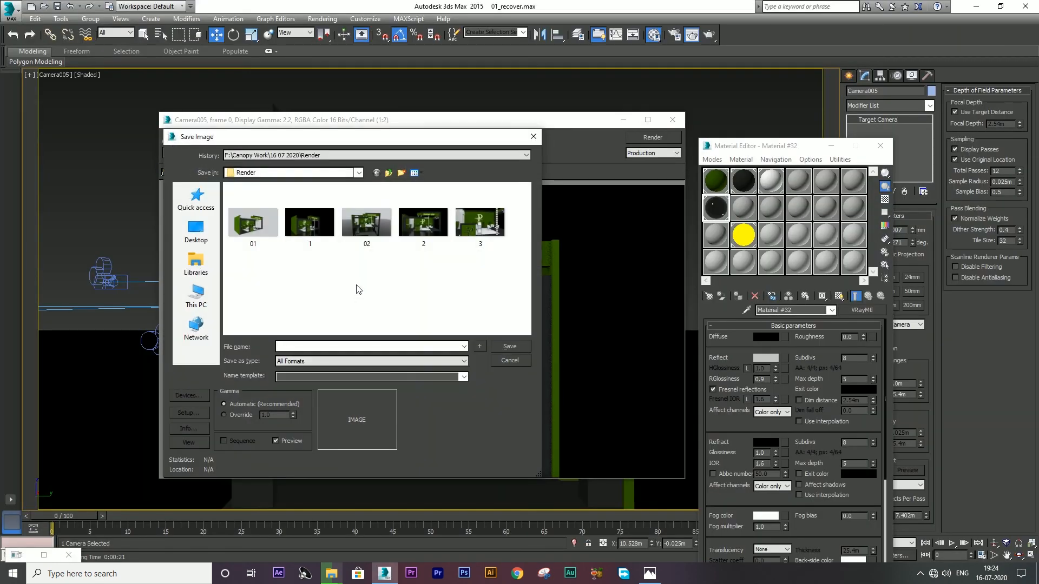
pyautogui.click(321, 359)
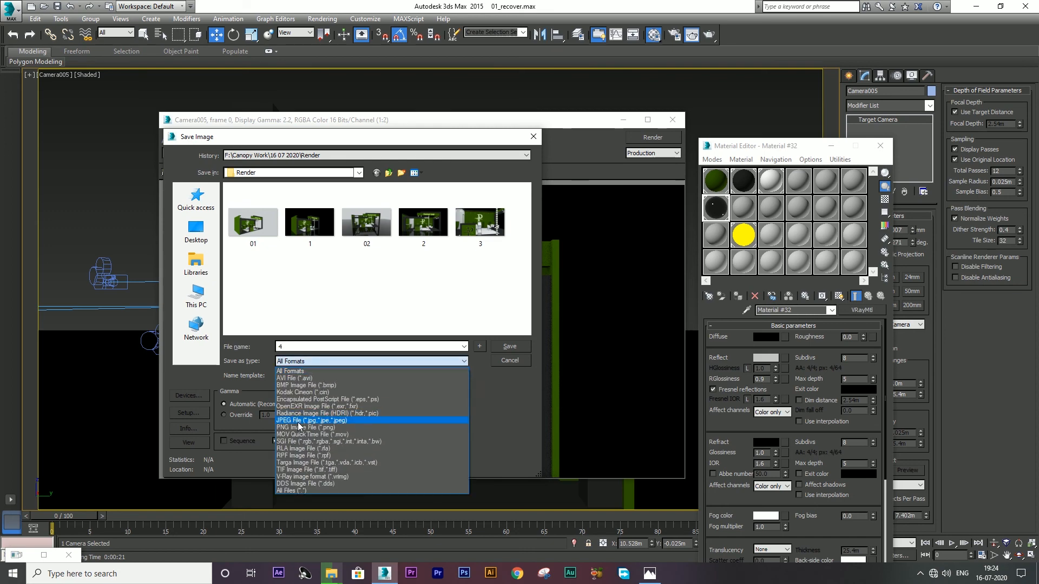
pyautogui.click(417, 419)
pyautogui.click(521, 345)
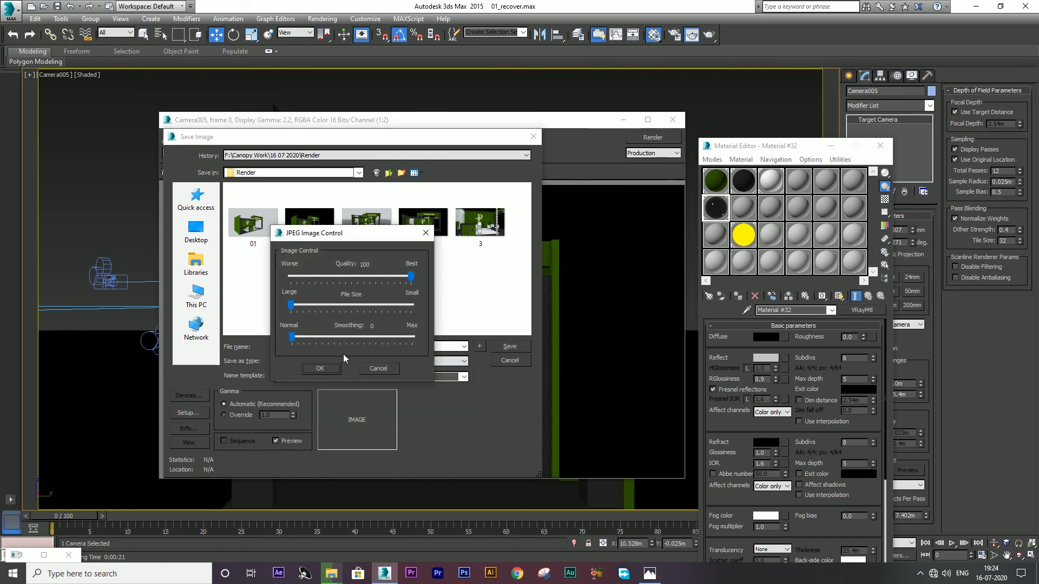
pyautogui.click(322, 369)
pyautogui.click(672, 120)
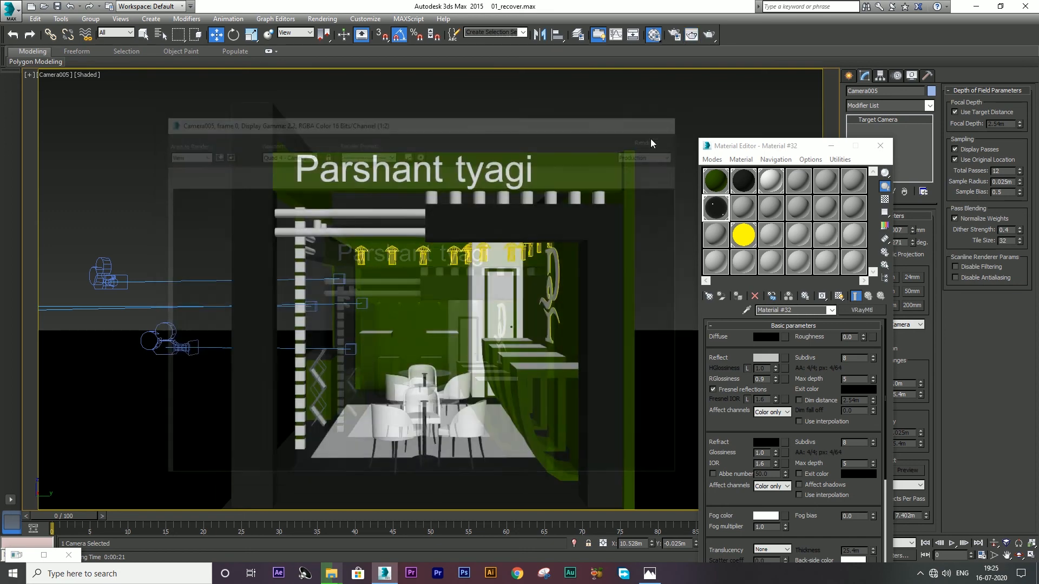
# Step: Select Camera003, look through it and render the stall from that view
pyautogui.hotkey('alt', 'w')
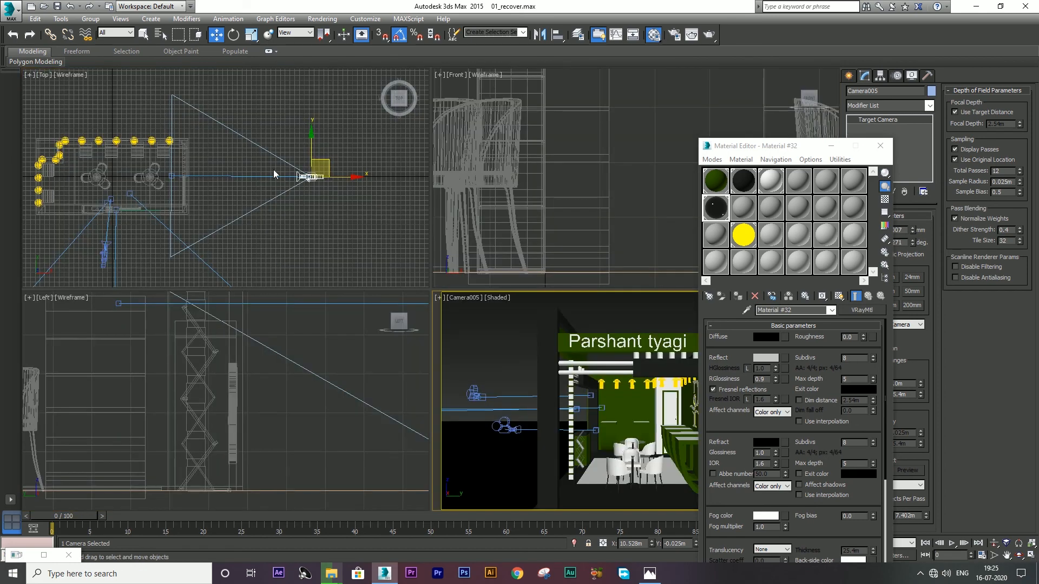
pyautogui.scroll(-5, 270, 174)
pyautogui.click(260, 231)
pyautogui.rightClick(605, 420)
pyautogui.hotkey('alt', 'w')
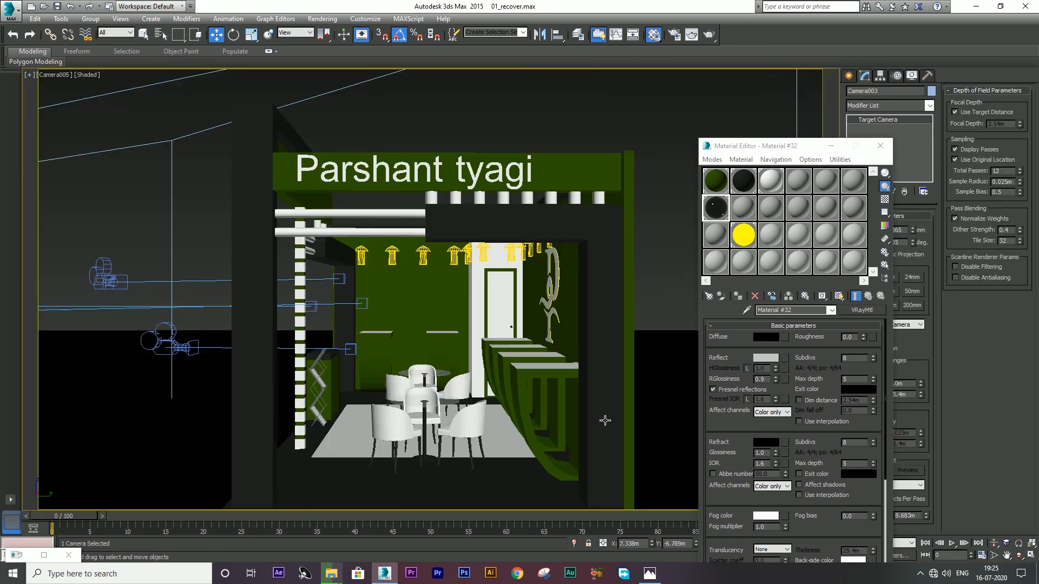
pyautogui.press('c')
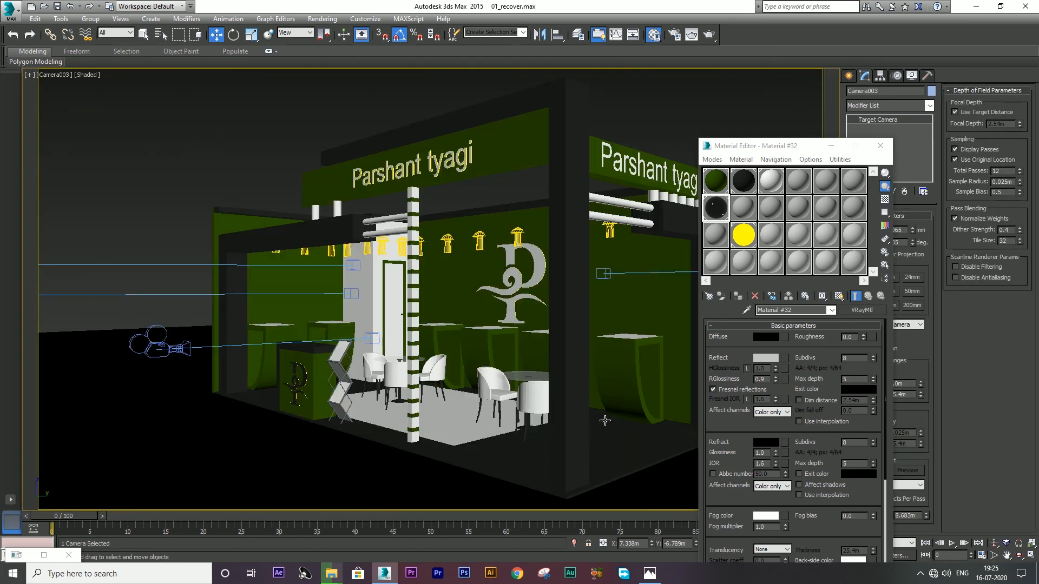
pyautogui.click(708, 37)
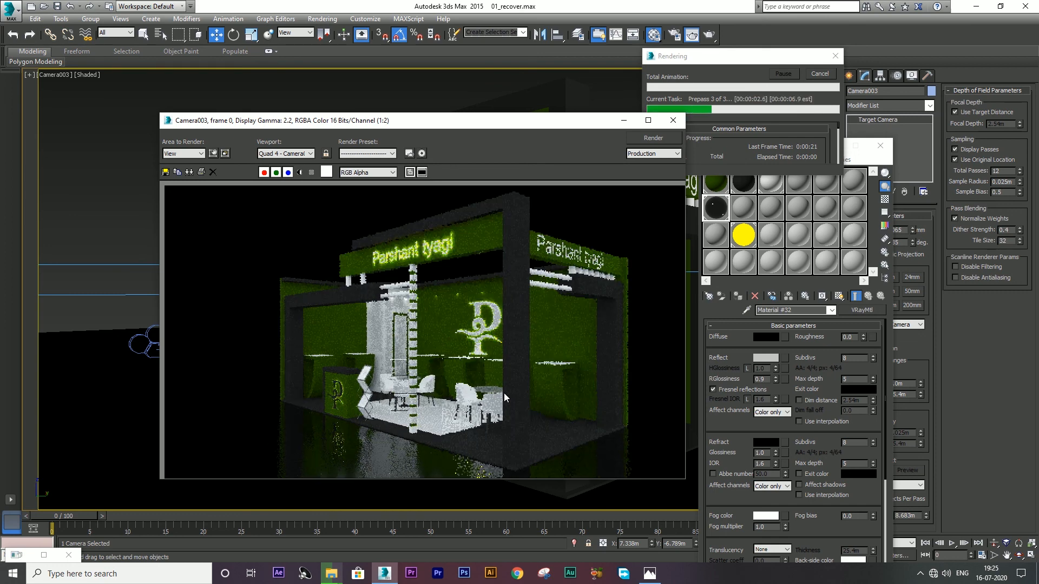
pyautogui.hotkey('alt', 'z')
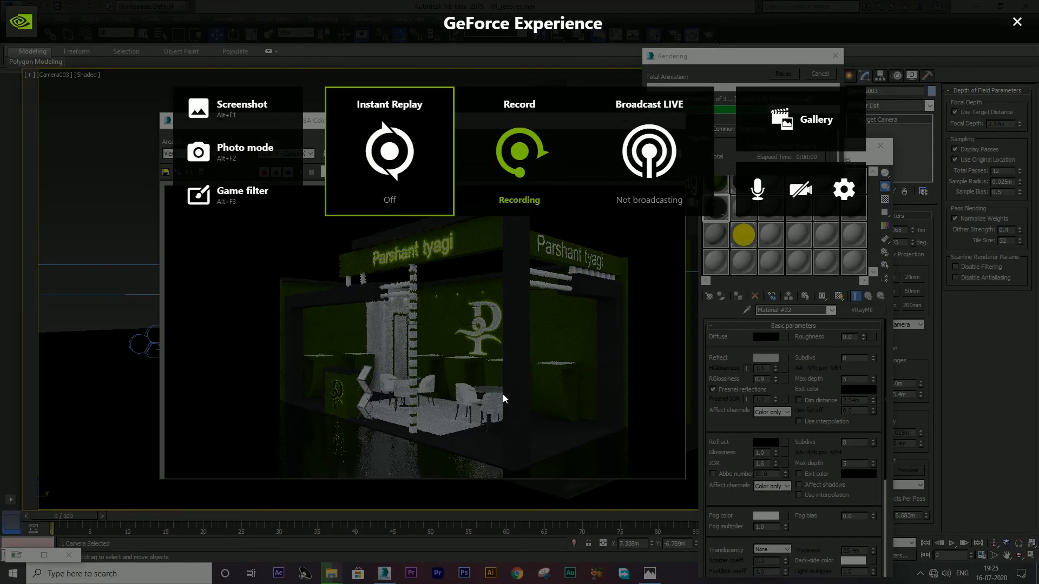
pyautogui.hotkey('alt', 'z')
pyautogui.hotkey('alt', 'z')
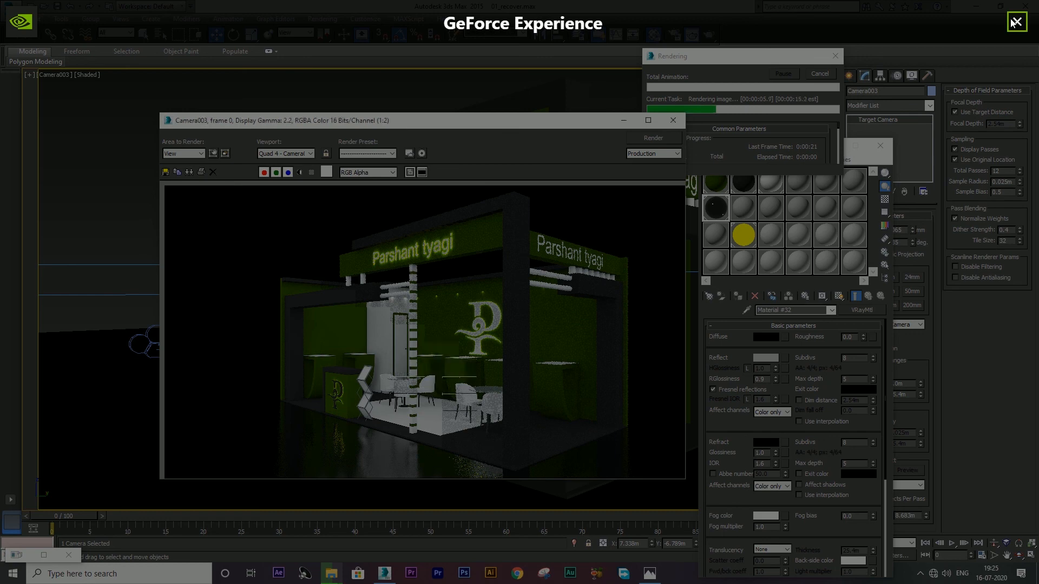
pyautogui.hotkey('alt', 'z')
pyautogui.scroll(1, 316, 312)
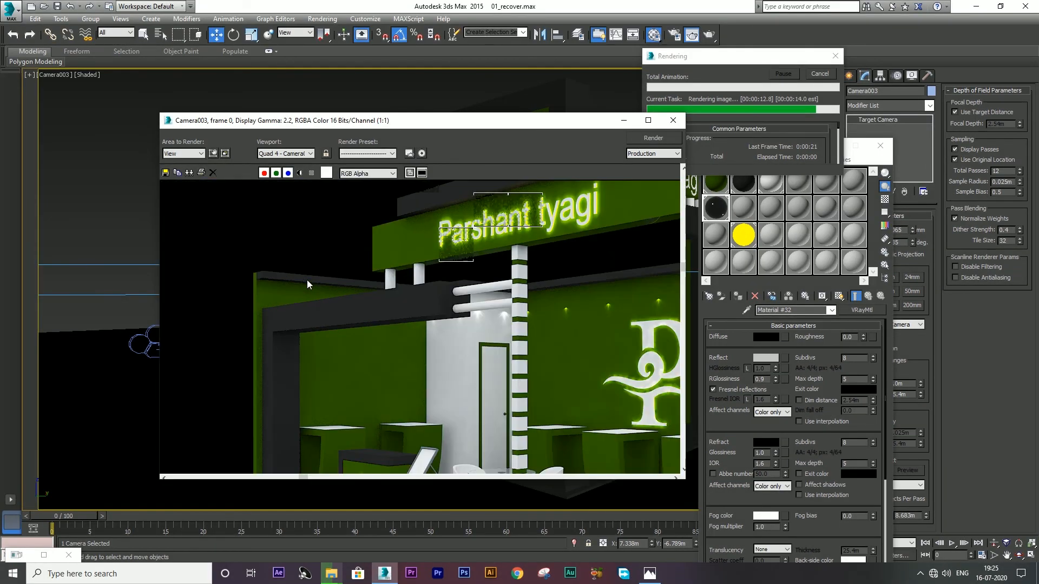